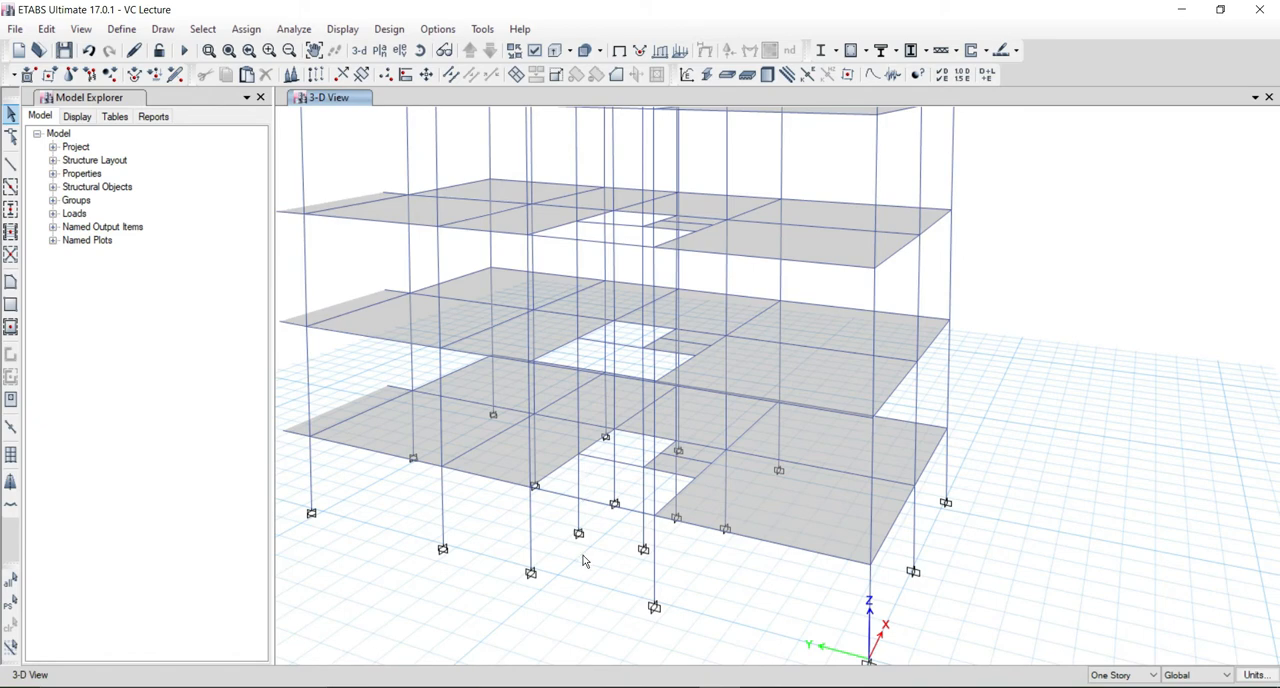
Divide the two columns along the stair opening, between the lowest two floor slabs, into 2 frame objects each.
mouse_move(594, 560)
shift+middle_down()
mouse_move(586, 531)
mouse_move(600, 547)
shift+middle_up()
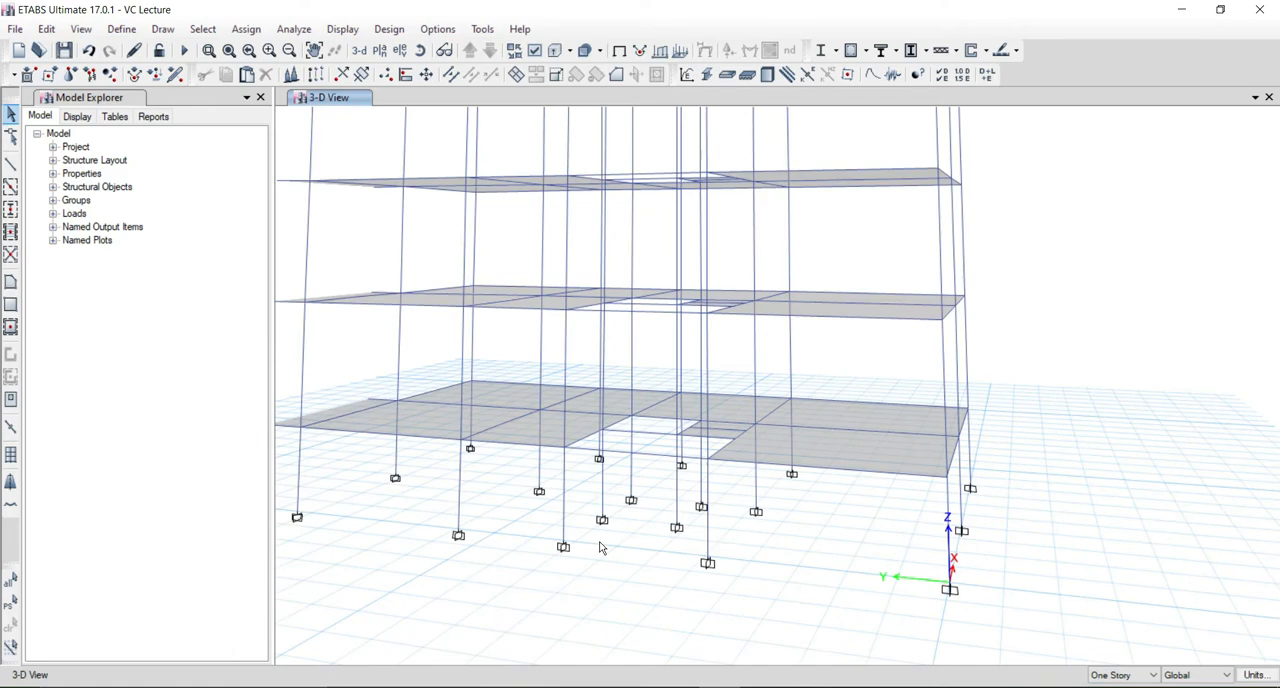
scroll(562, 381, up, 4)
scroll(562, 381, down, 4)
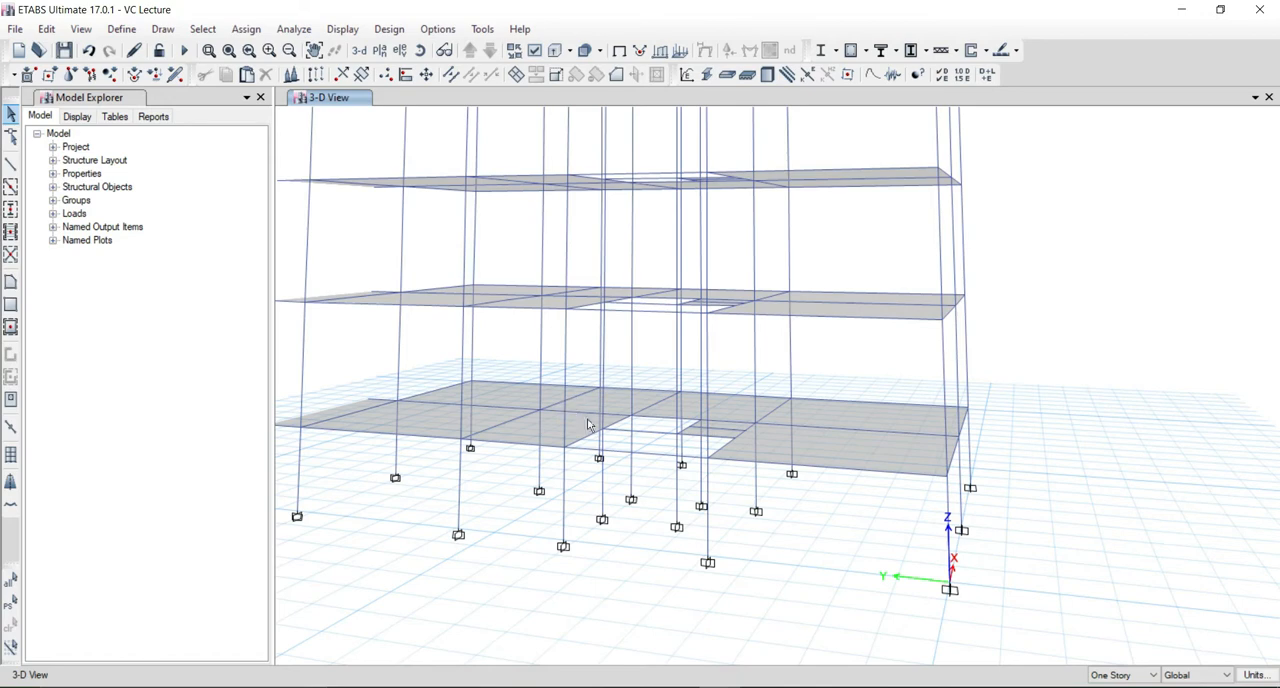
middle_drag(590, 436, 598, 470)
click(600, 463)
click(627, 435)
middle_drag(616, 543, 594, 521)
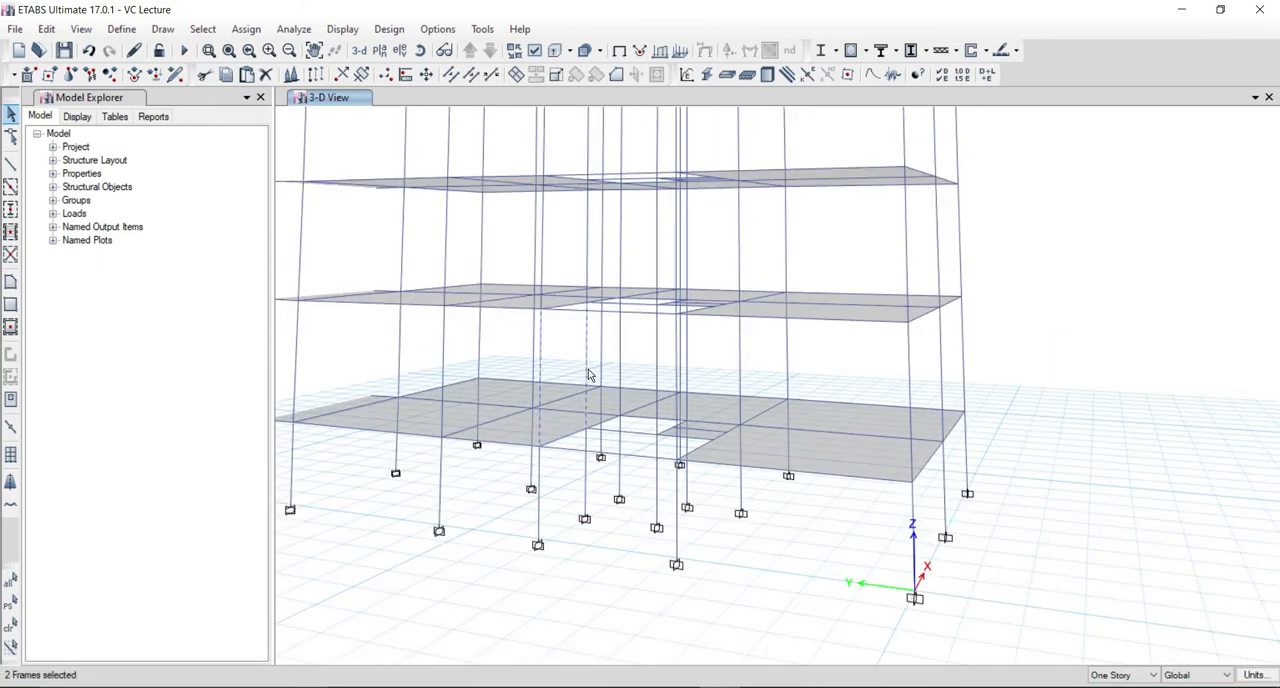
click(46, 29)
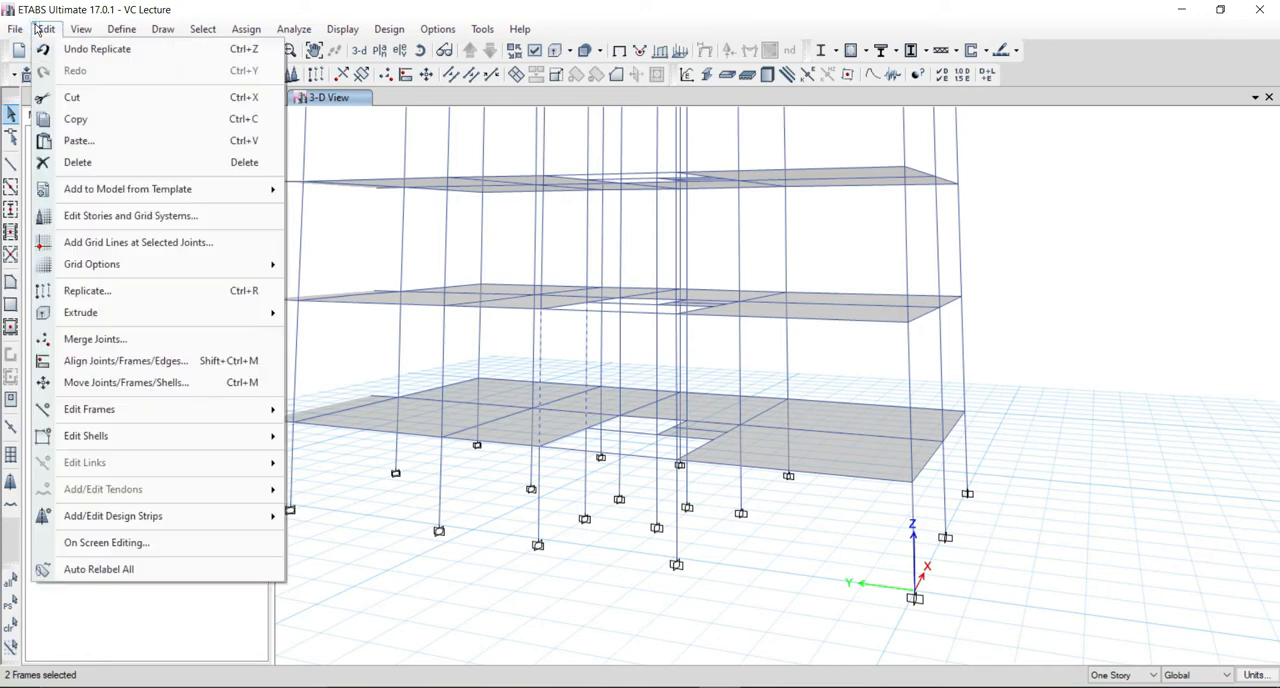
mouse_move(250, 413)
click(335, 412)
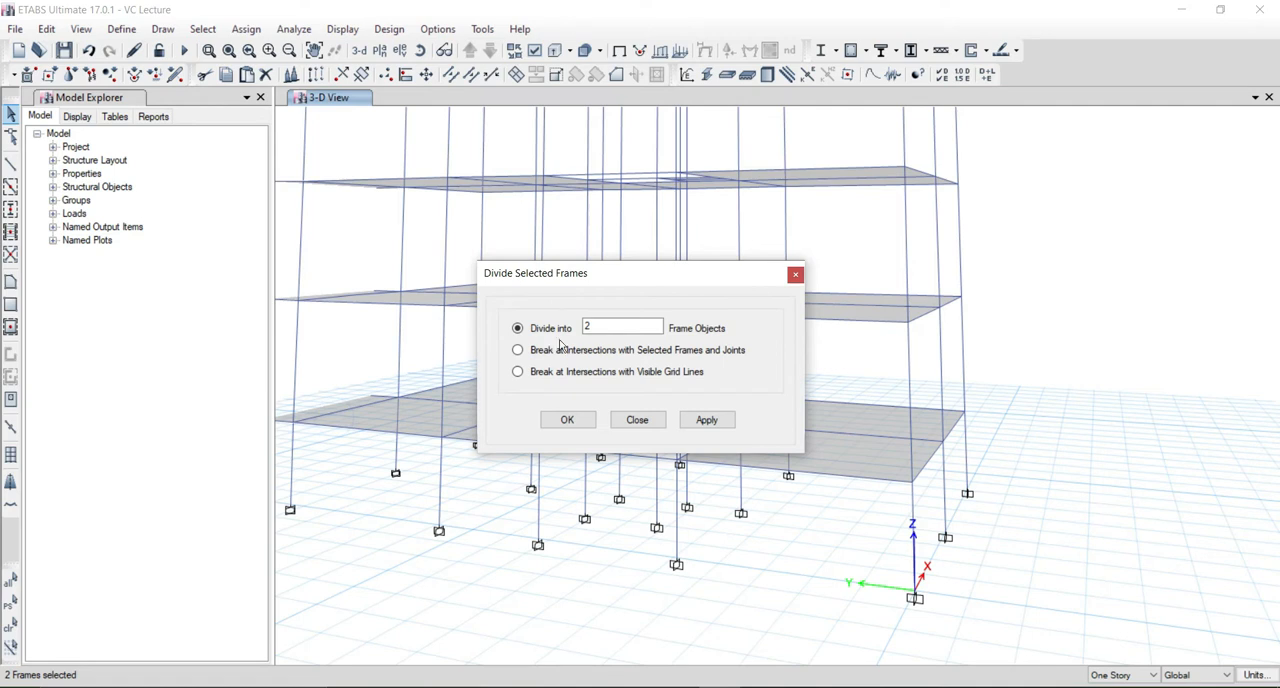
click(578, 420)
click(539, 396)
click(587, 394)
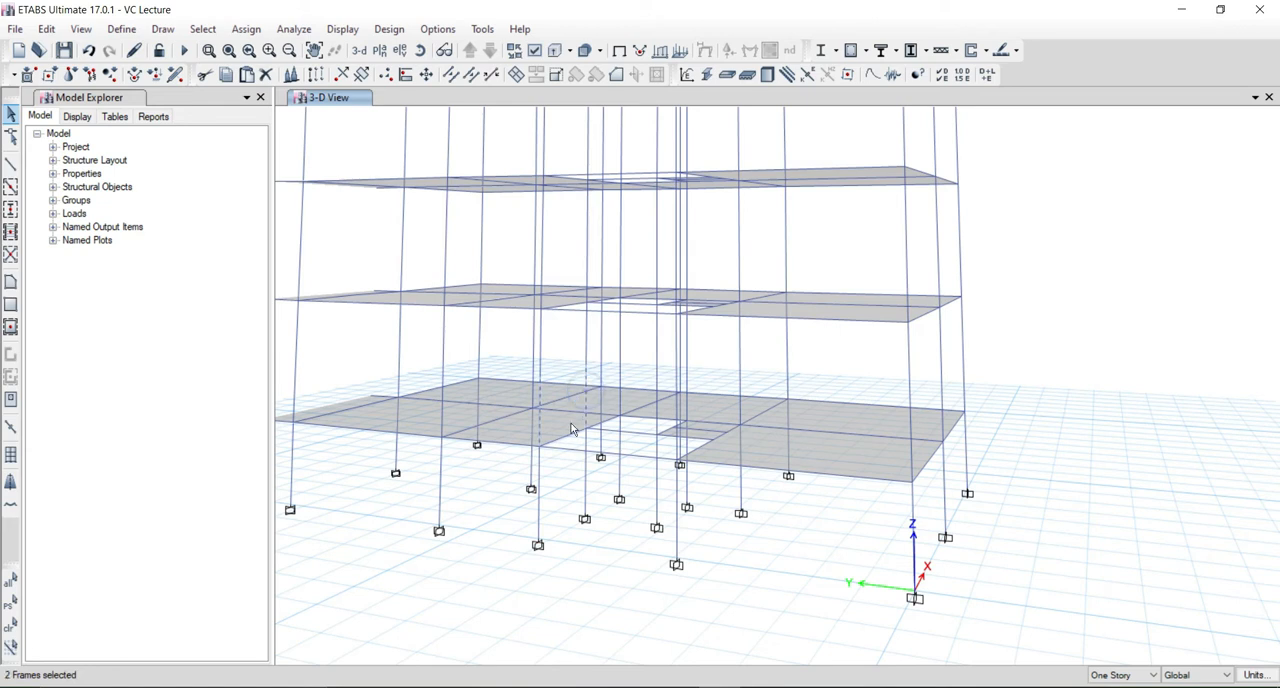
click(12, 166)
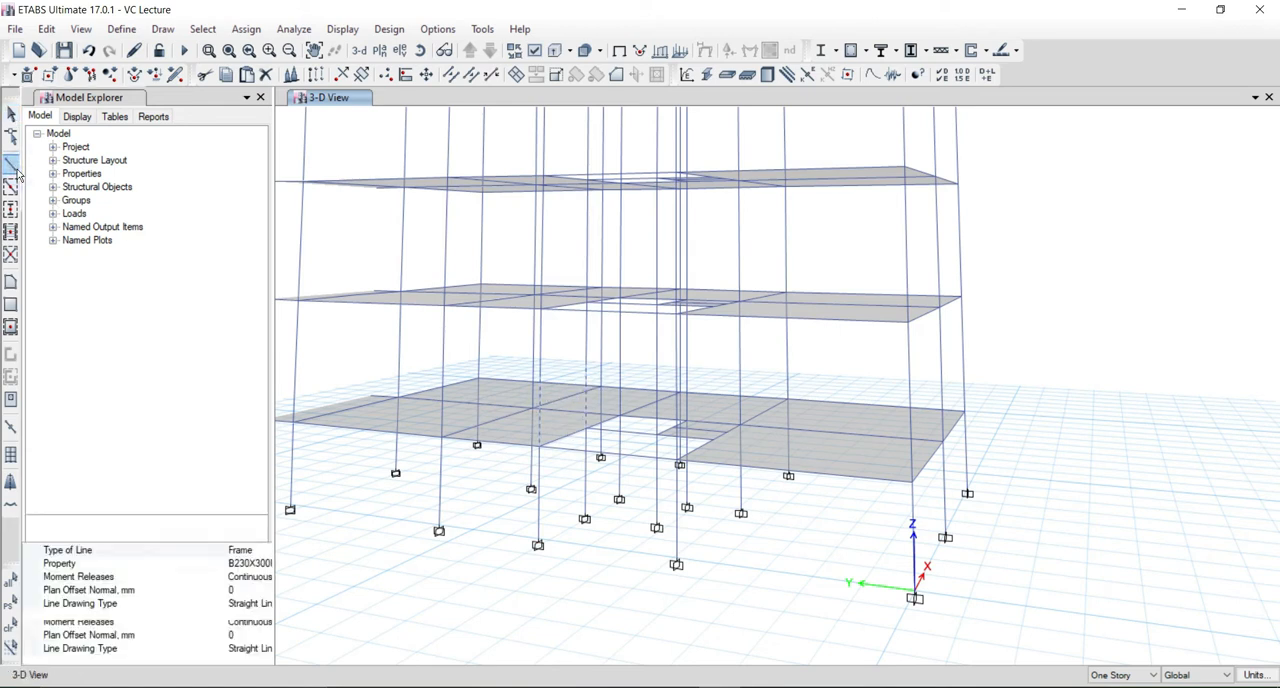
click(542, 382)
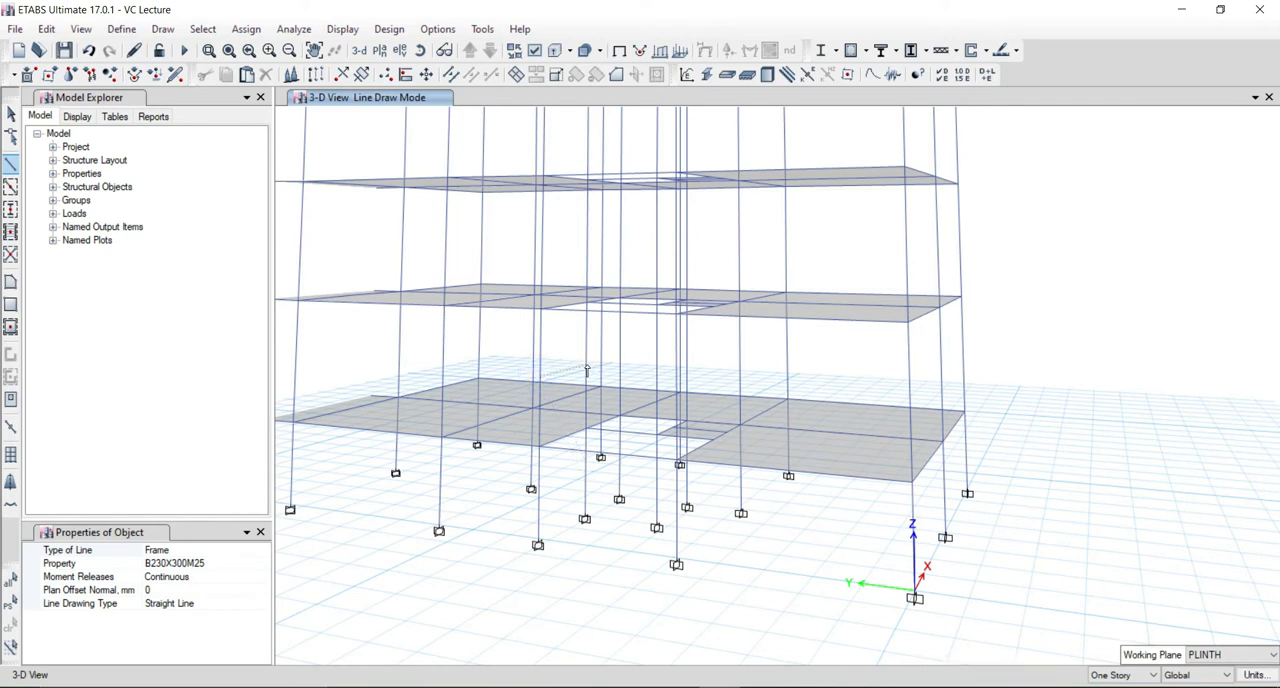
key(Escape)
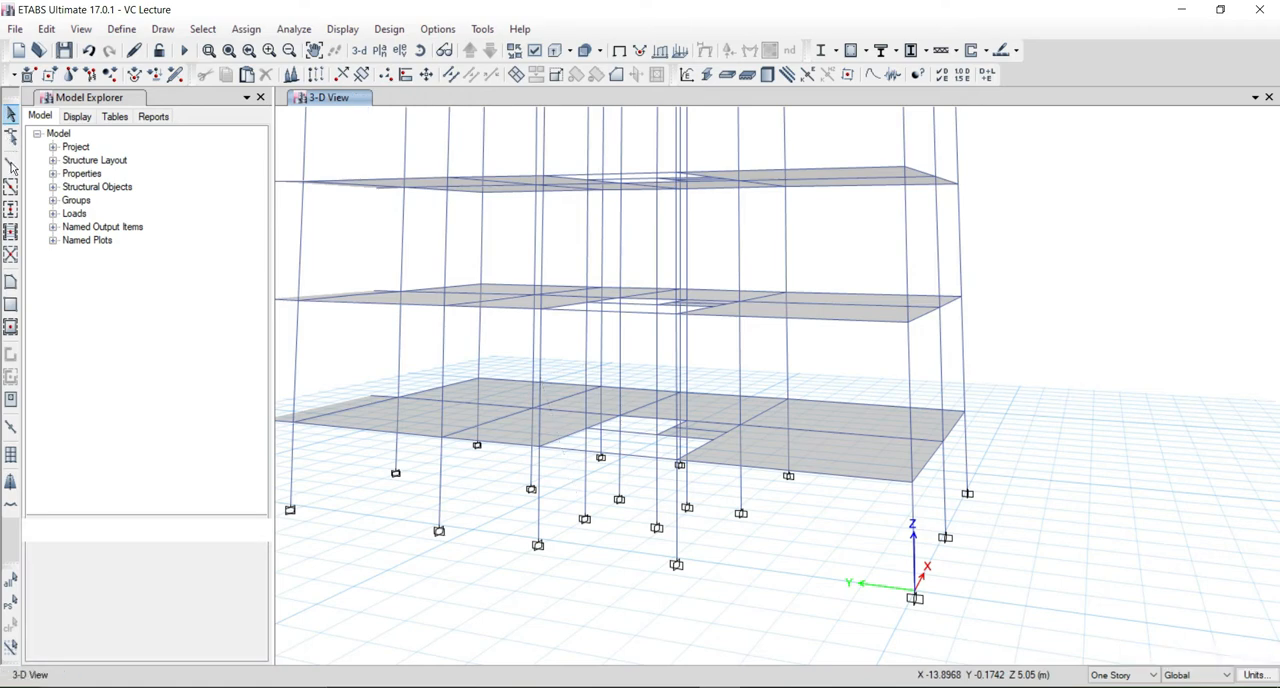
Draw a straight B230X300M25 beam between the midpoints of the two divided columns.
click(18, 162)
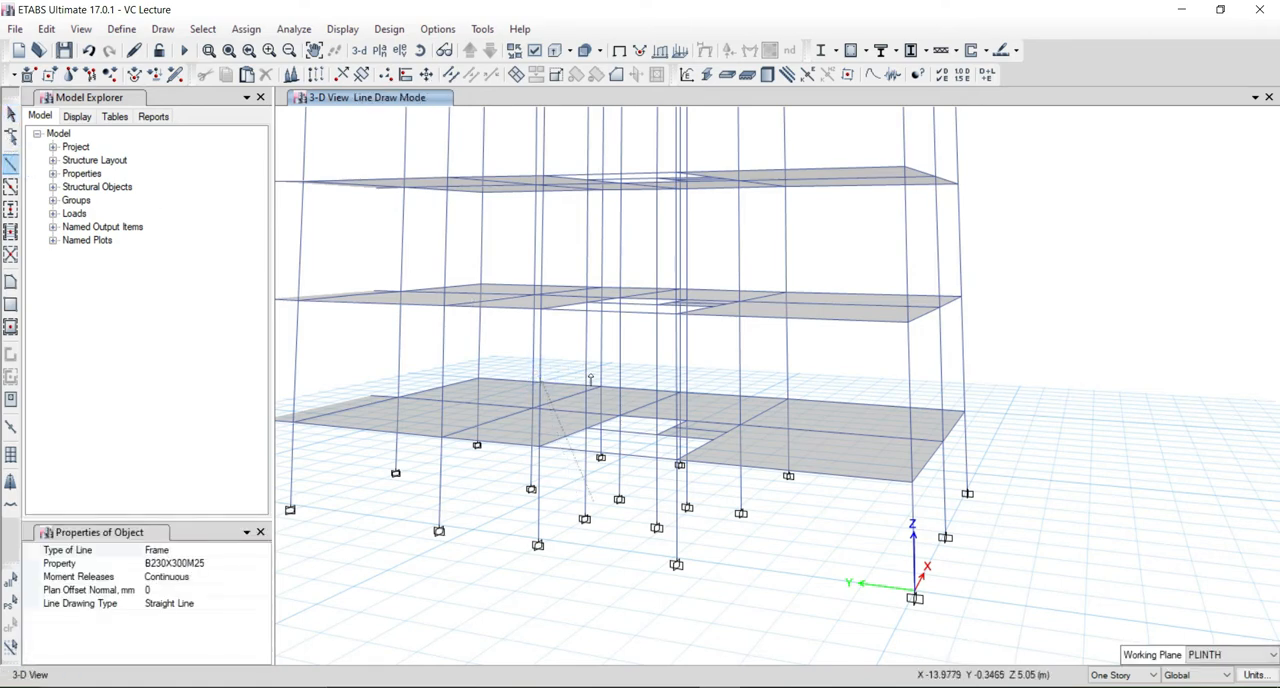
scroll(583, 370, up, 3)
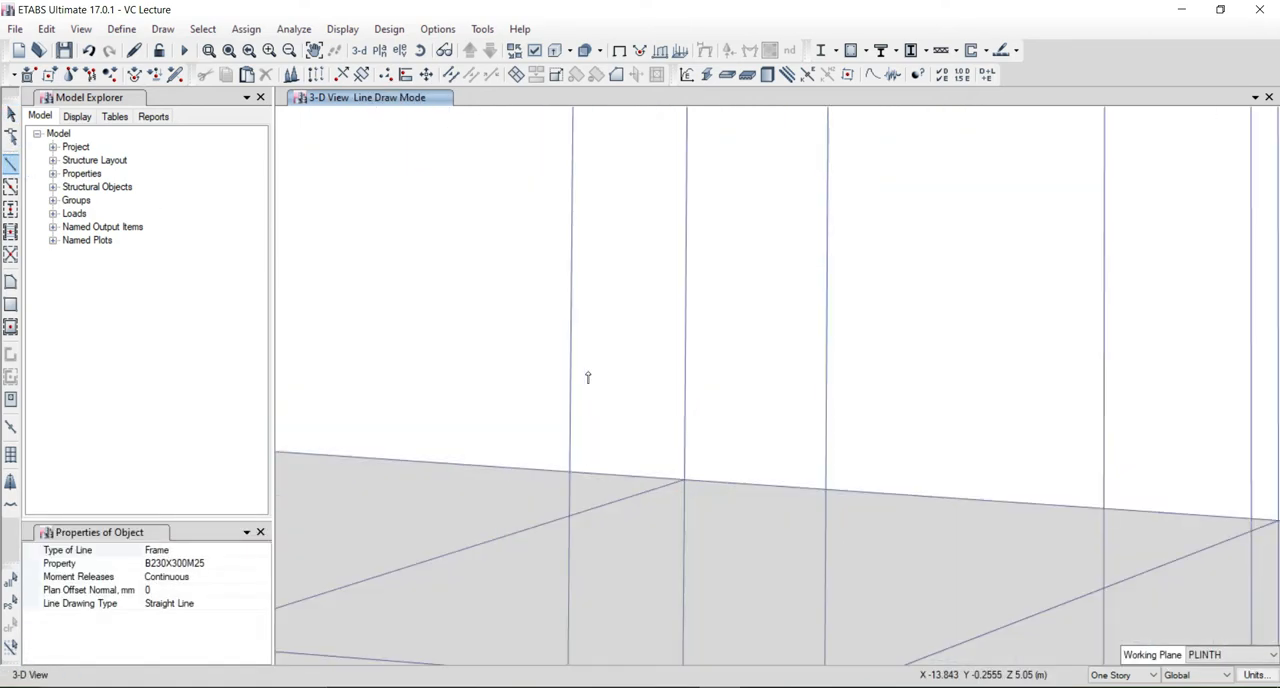
click(570, 318)
key(Escape)
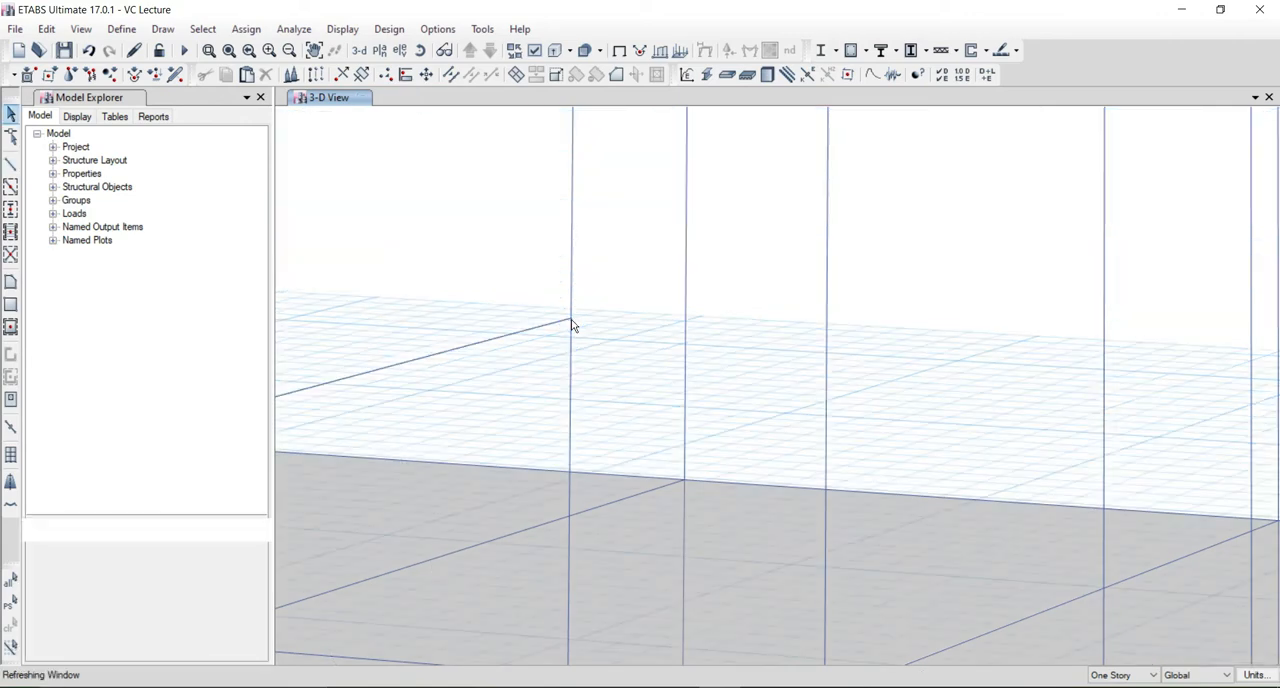
Draw a parallel B230X300M25 beam from the mid-height column beam, using a plan offset normal of 1000 mm.
scroll(521, 356, down, 4)
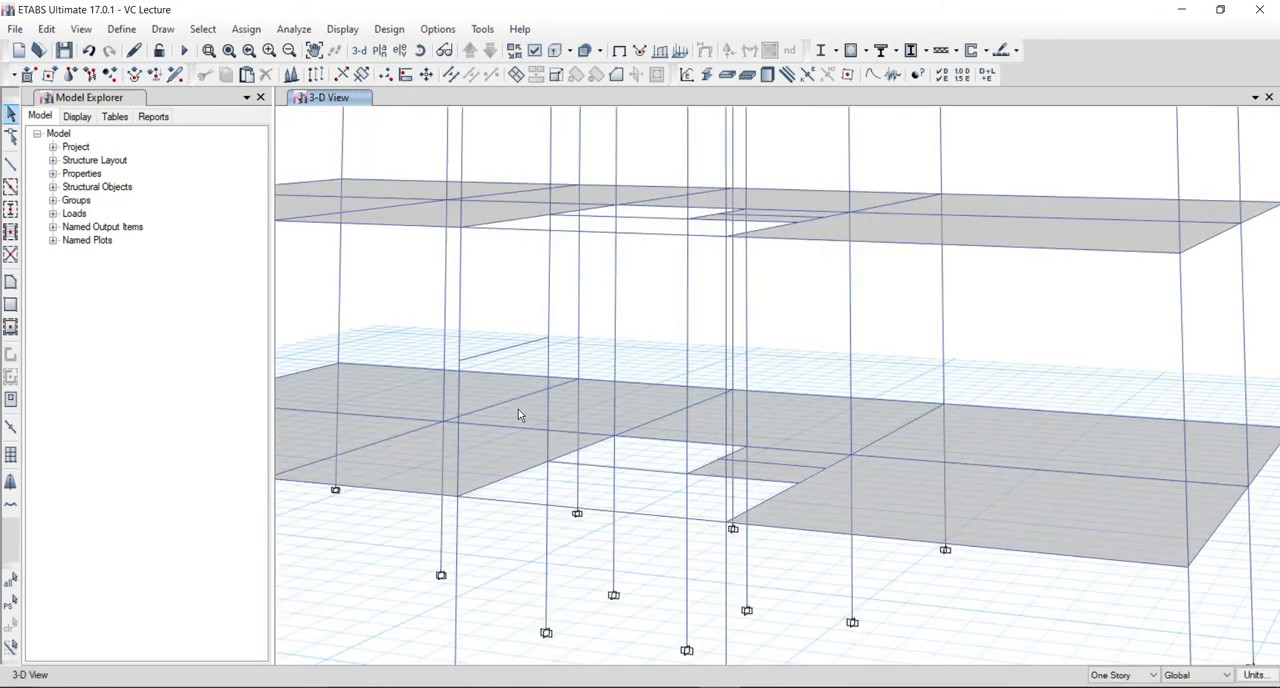
scroll(540, 415, up, 5)
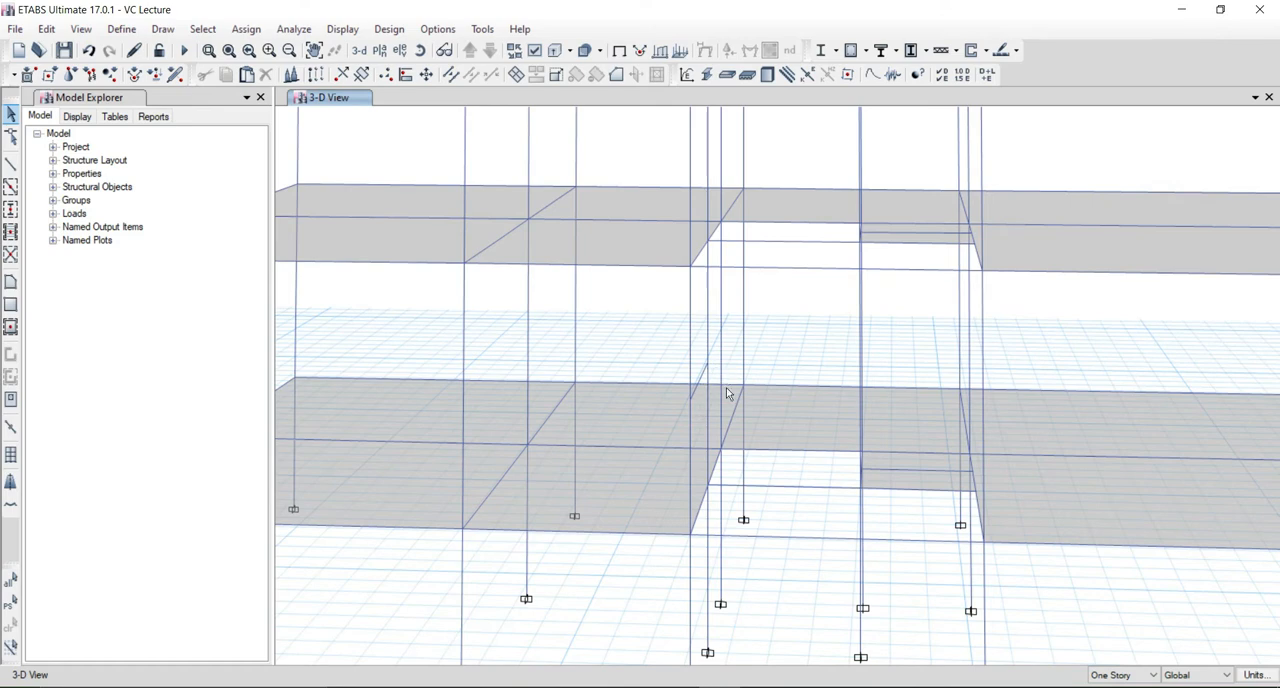
scroll(723, 370, up, 3)
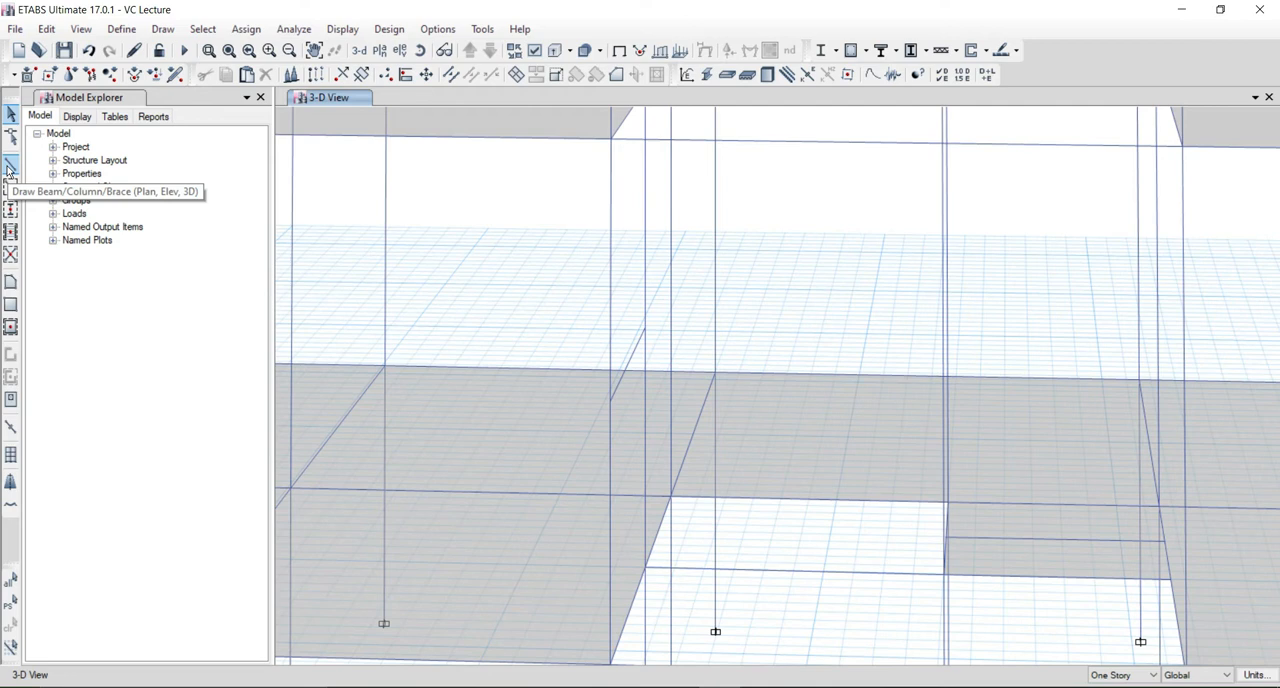
click(10, 167)
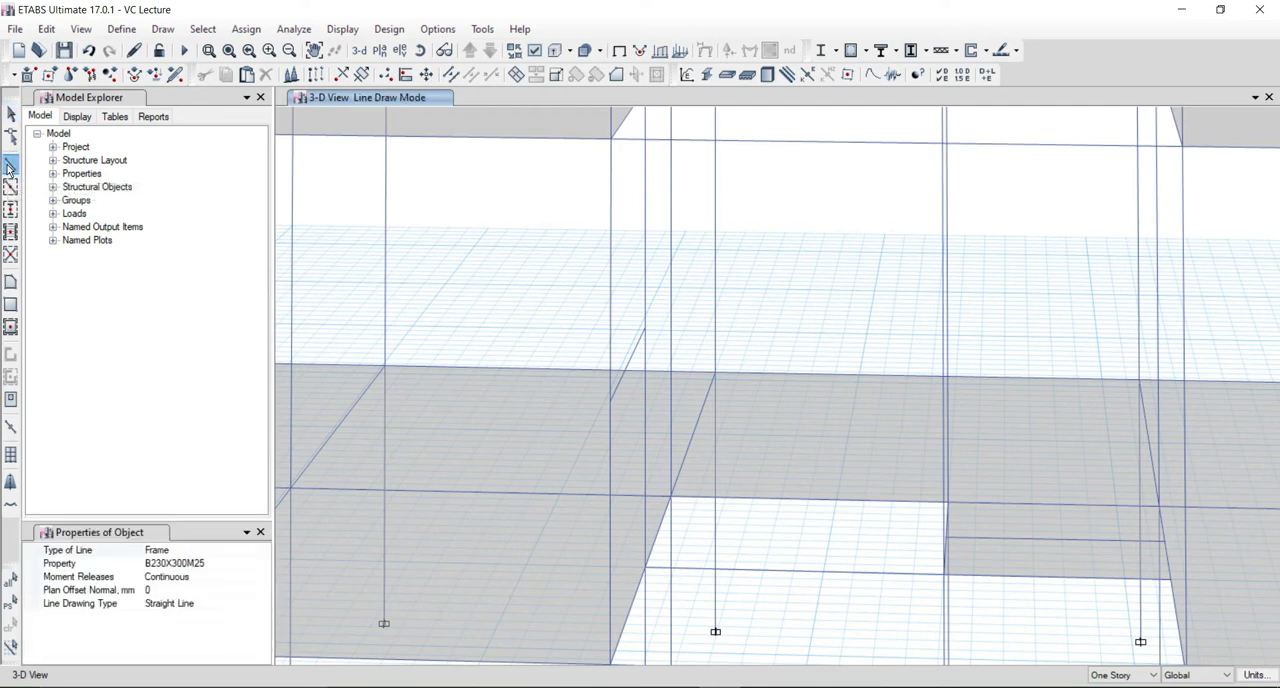
click(157, 589)
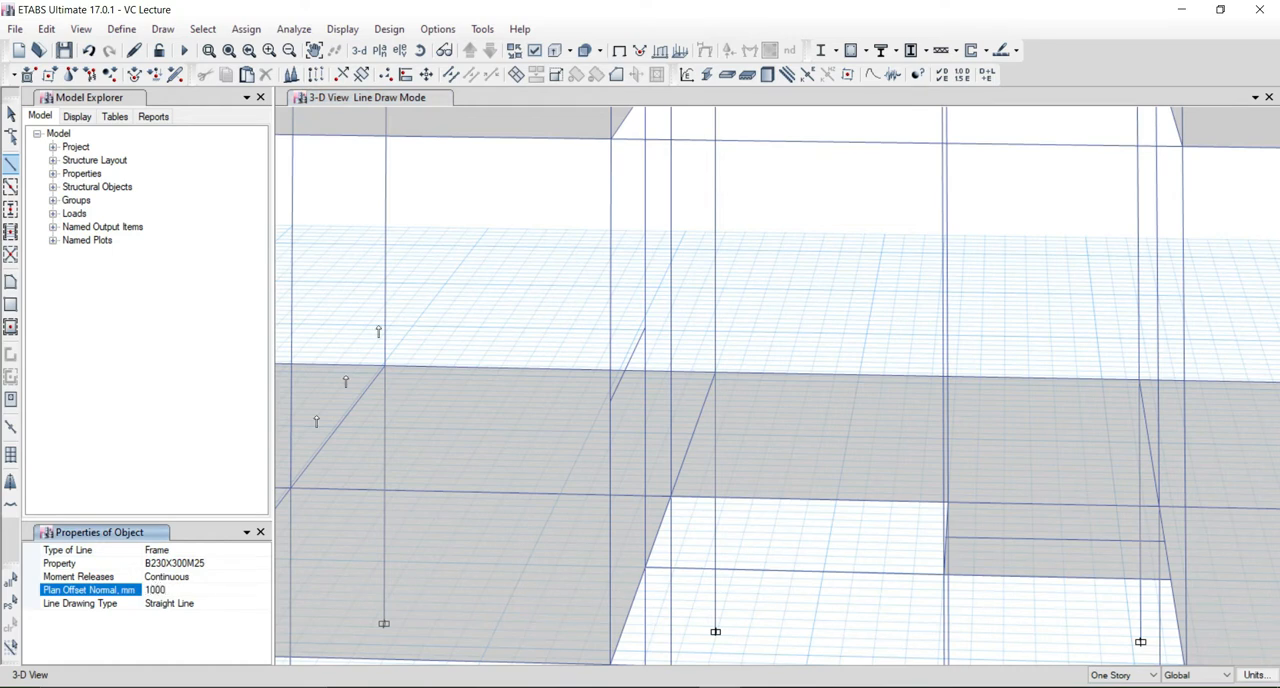
click(611, 400)
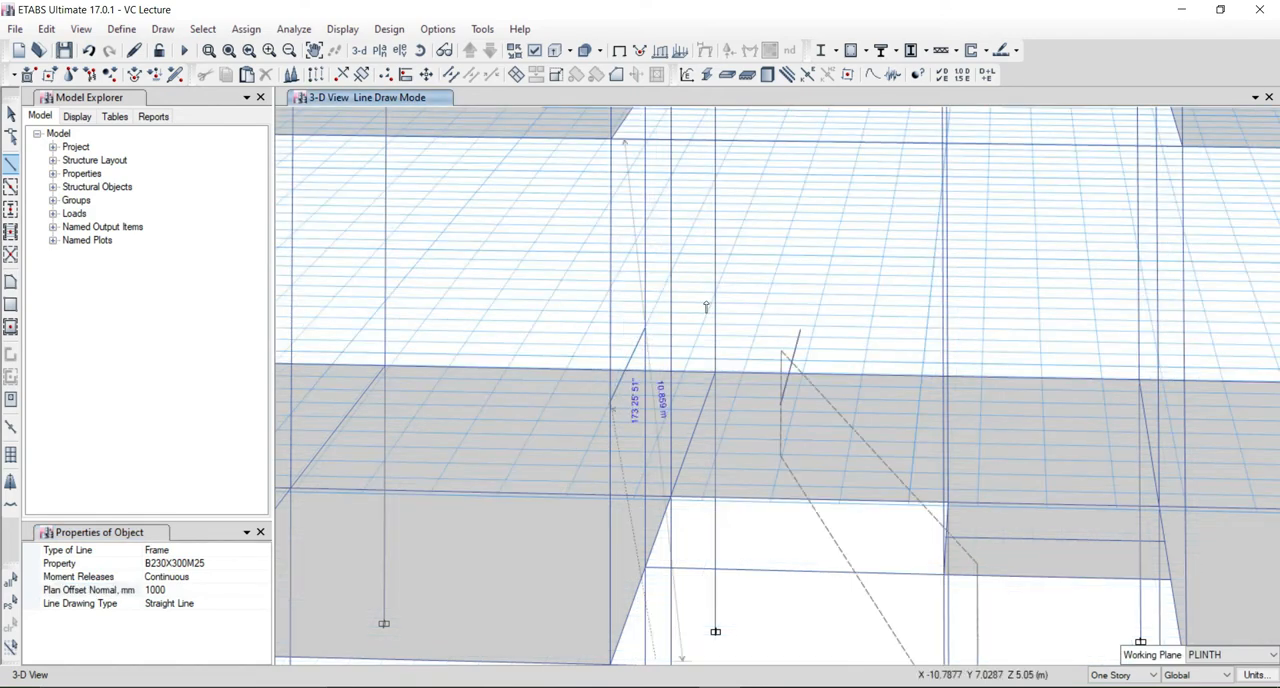
key(Escape)
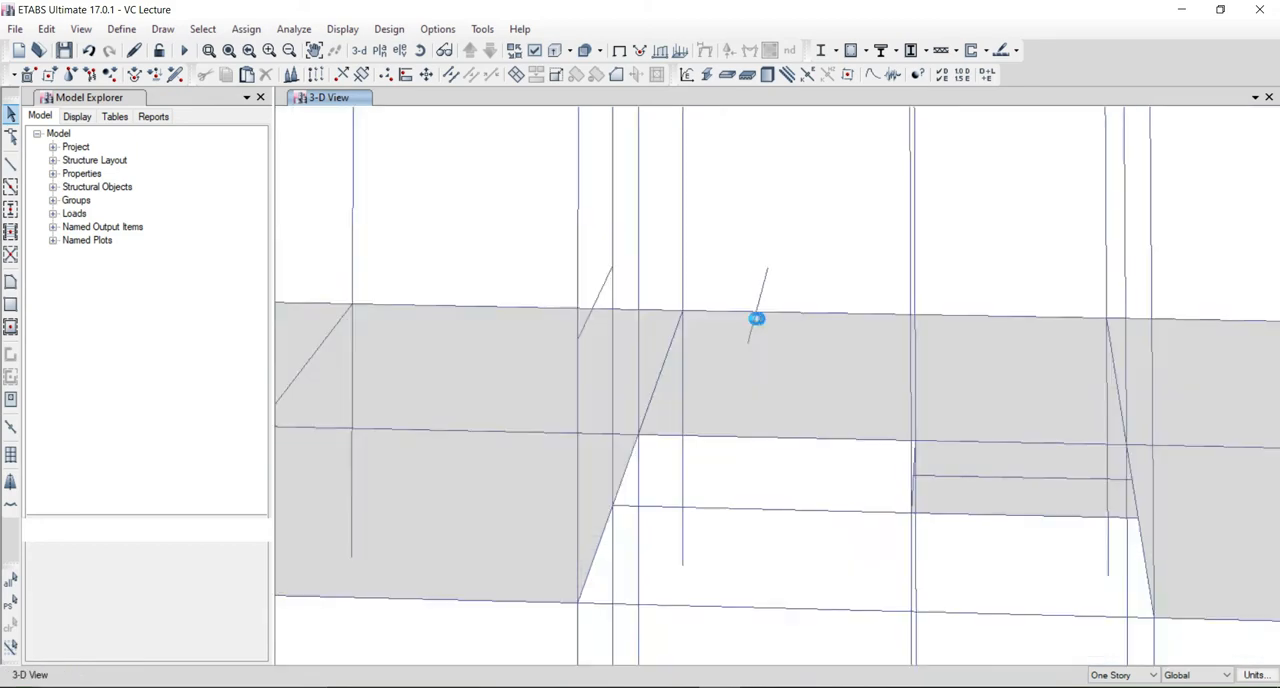
click(761, 292)
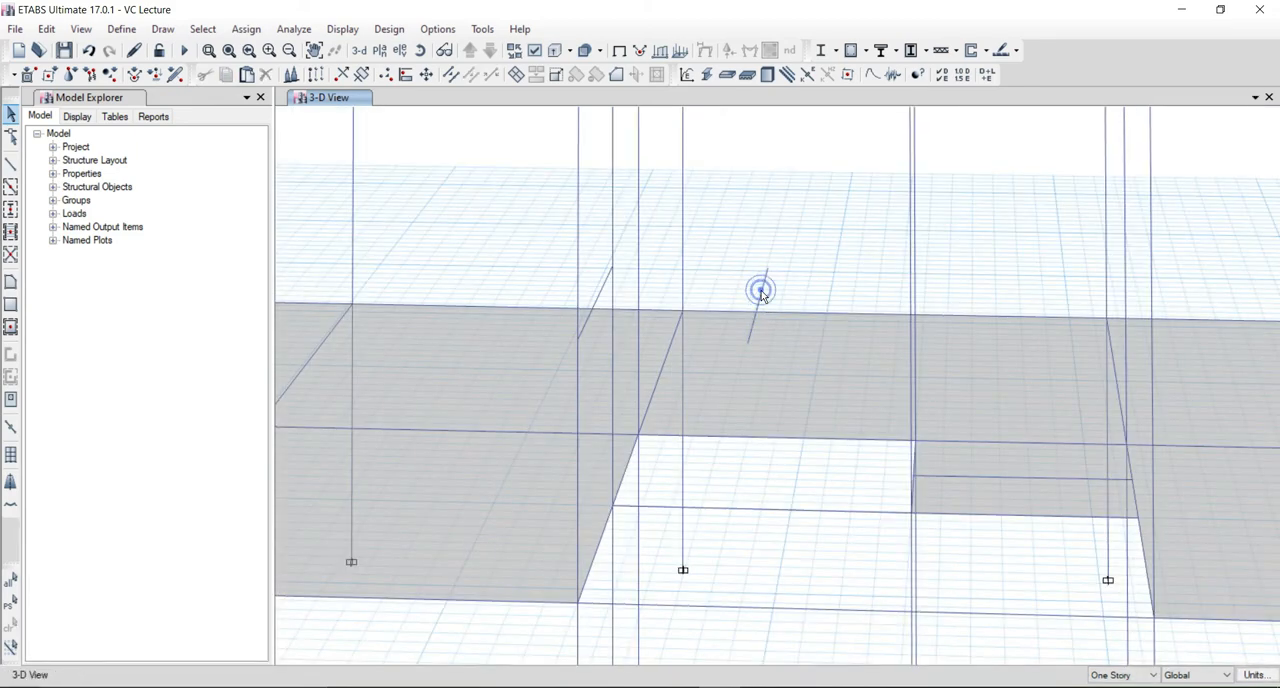
Draw an S125M25 landing slab through the four end points of the mid-height beam and its offset copy.
middle_drag(735, 507, 663, 371)
click(11, 281)
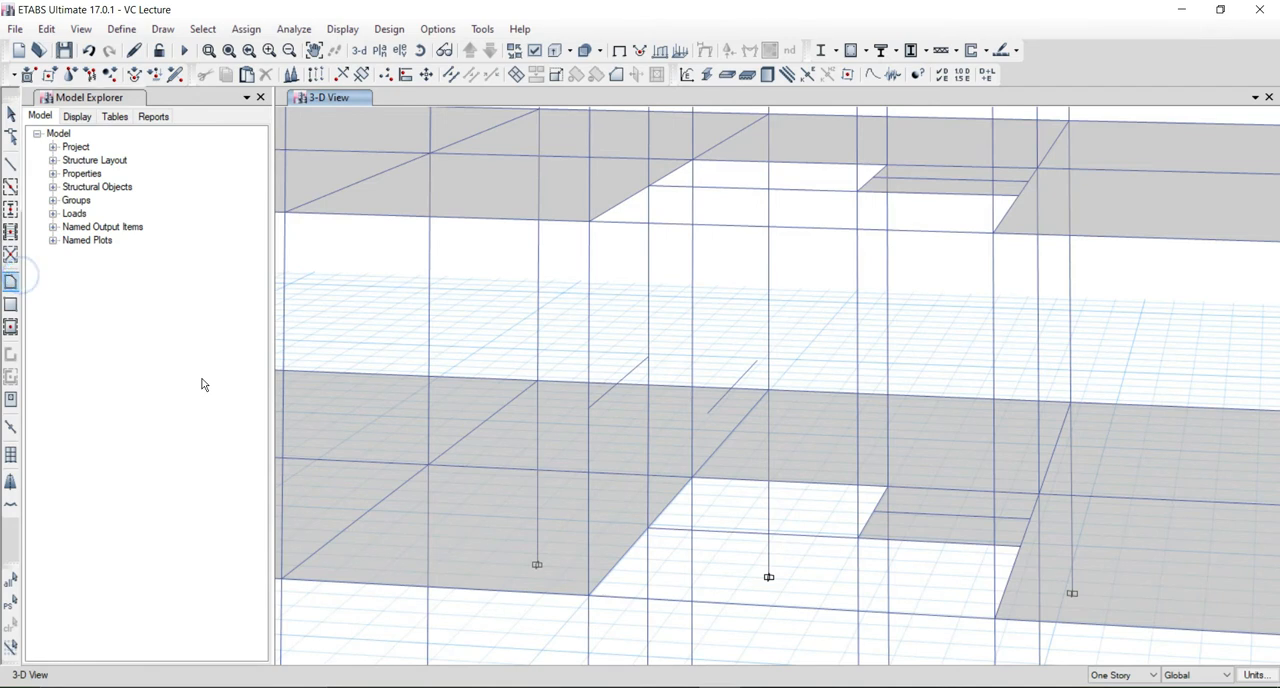
click(648, 356)
click(756, 359)
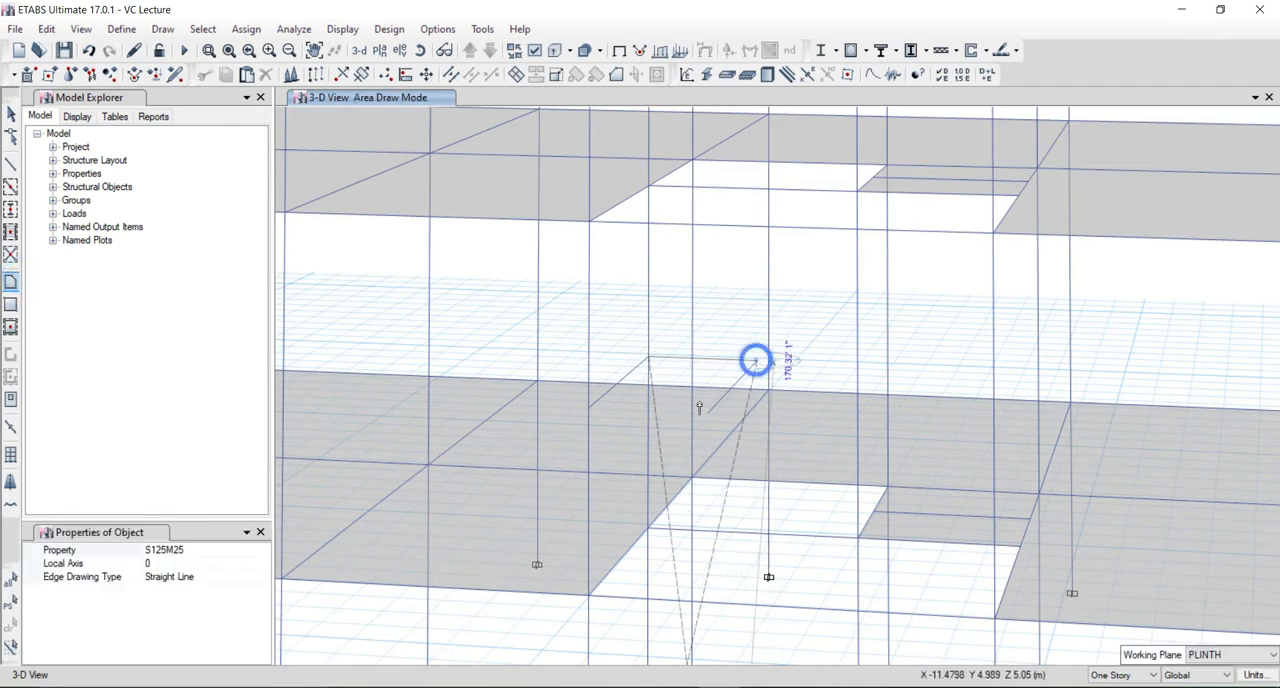
click(706, 412)
click(588, 408)
click(648, 356)
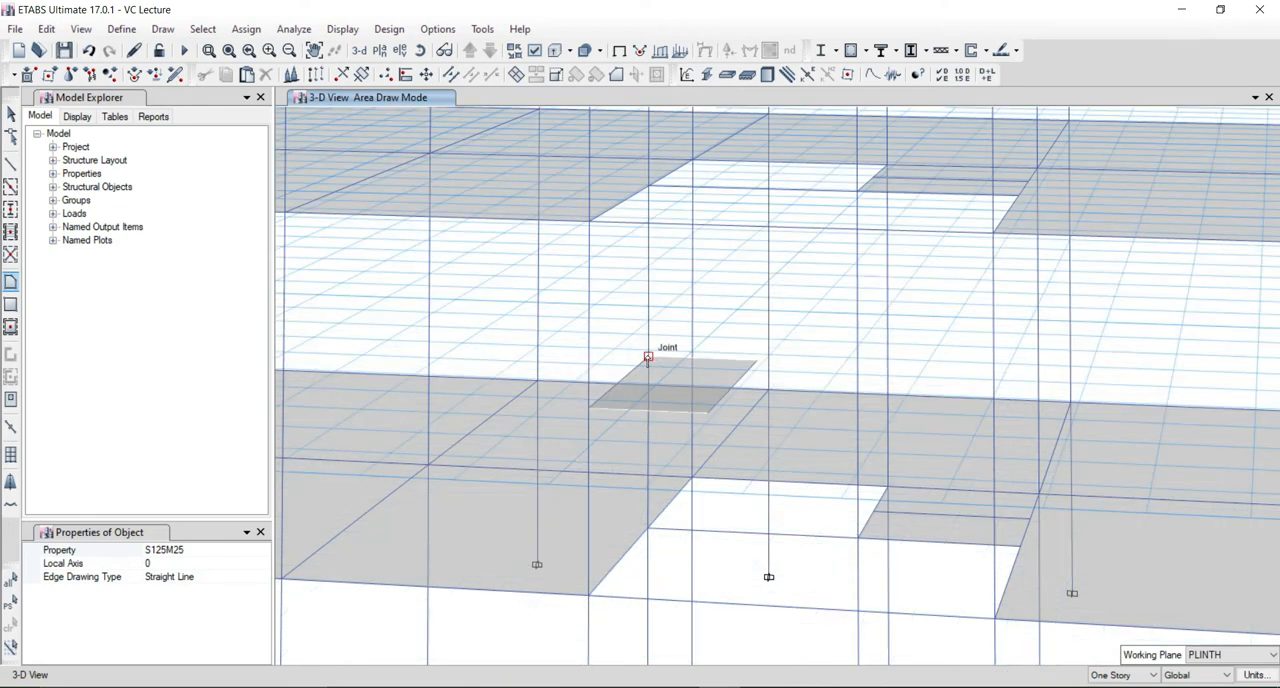
key(Escape)
Delete the offset beam along the free edge of the mid-height landing slab.
click(727, 391)
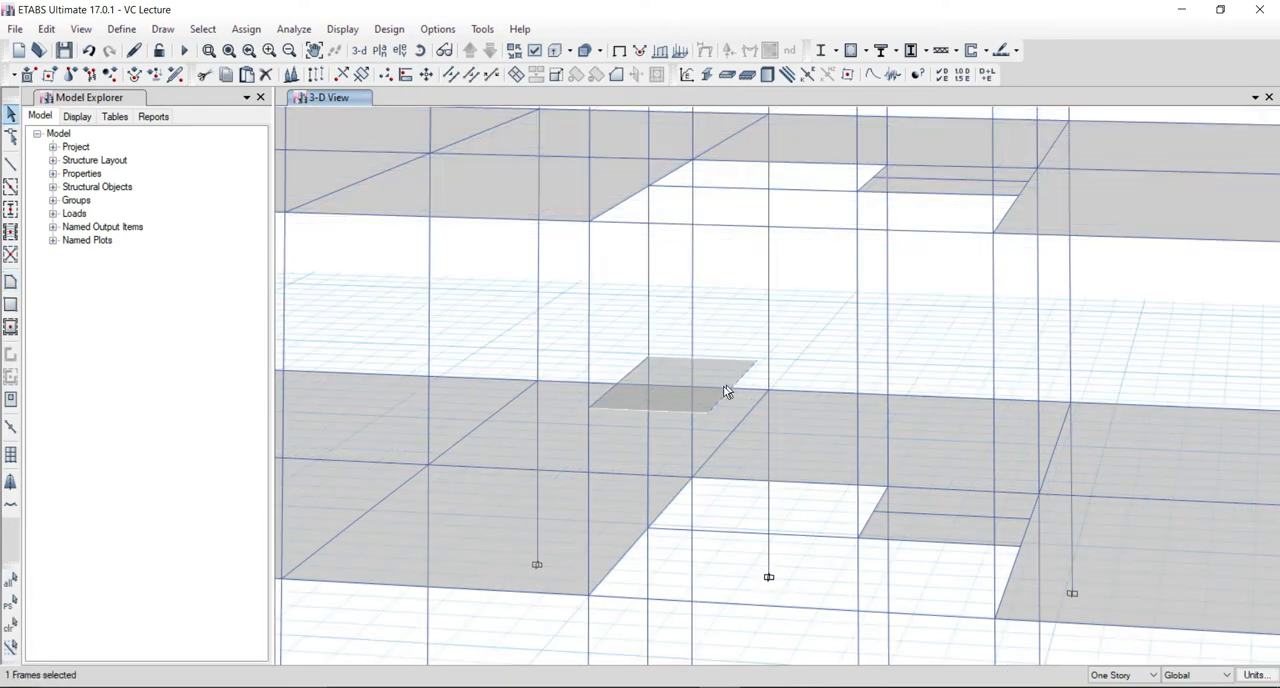
key(Delete)
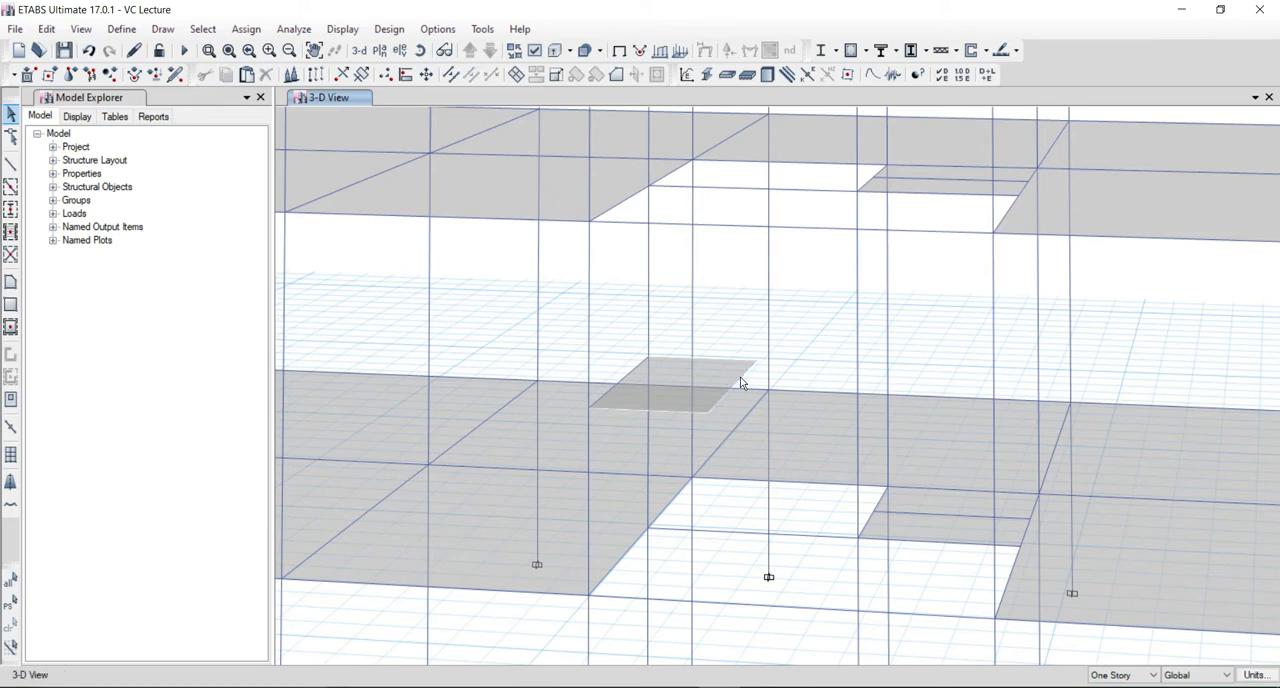
scroll(741, 378, down, 2)
scroll(745, 415, up, 3)
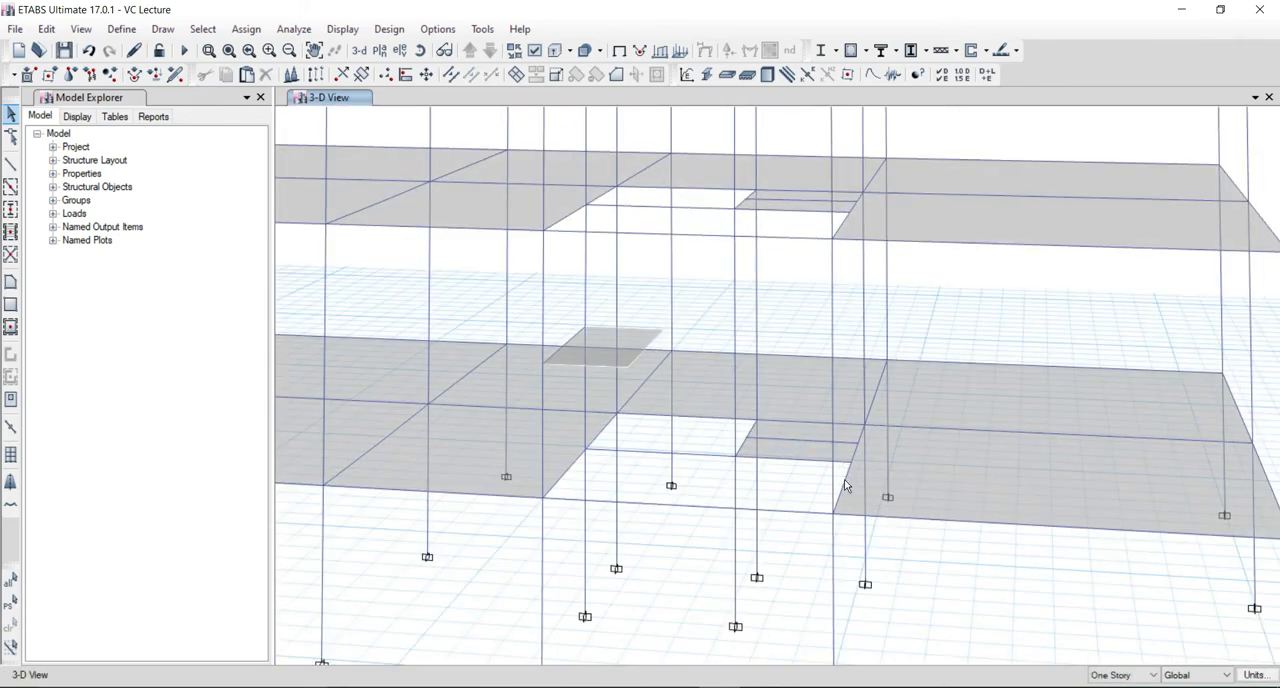
Break the stair opening's far edge beams and the cross beams meeting them on both lower floors at intersections with selected frames and joints.
click(844, 479)
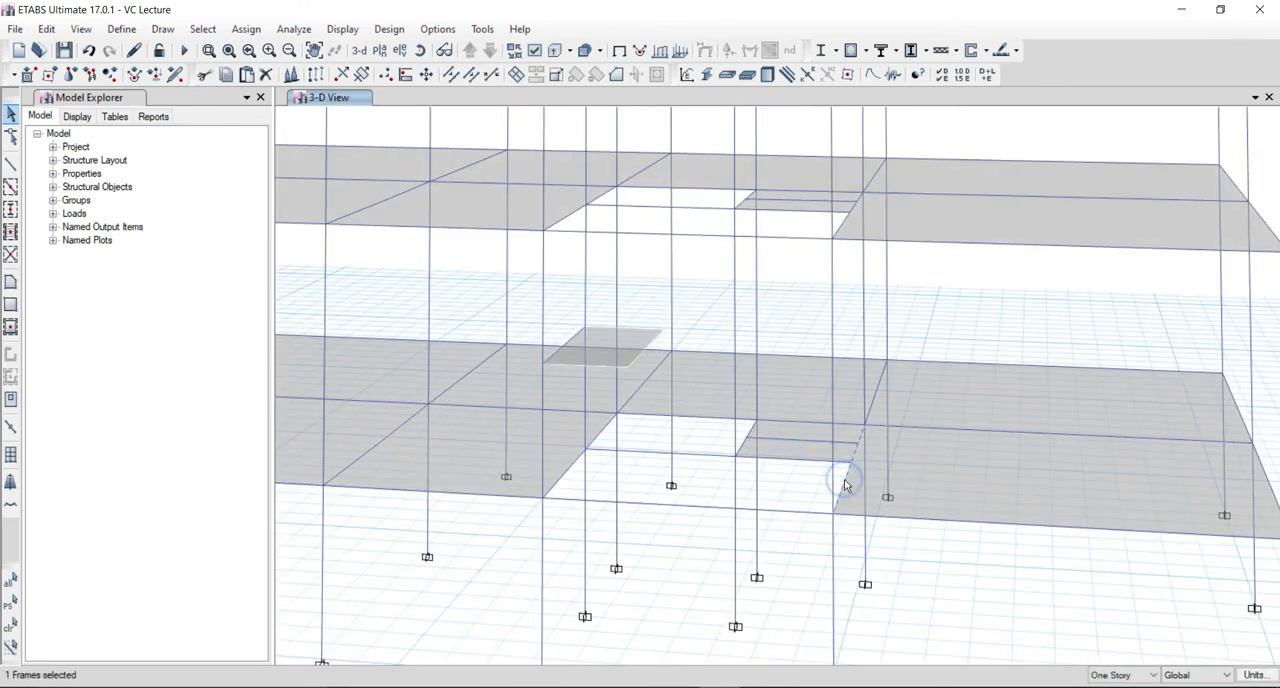
click(846, 222)
shift+middle_drag(829, 401, 815, 461)
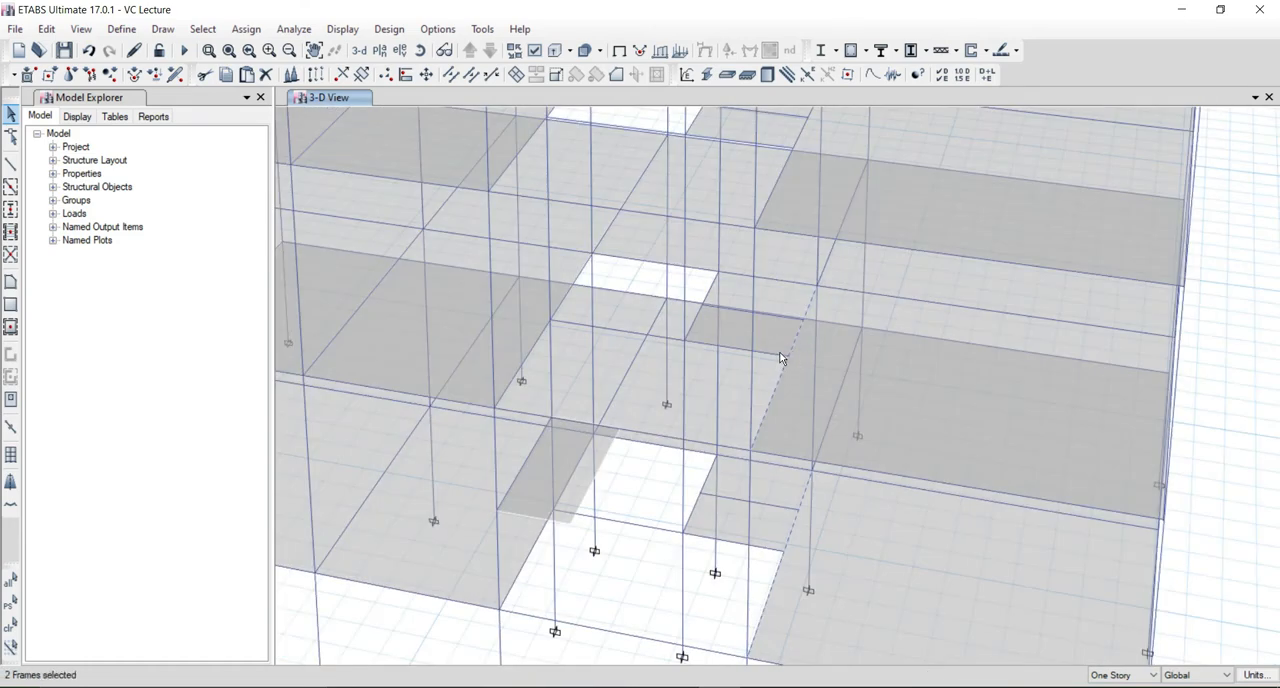
click(765, 352)
click(771, 550)
click(47, 29)
mouse_move(100, 411)
click(314, 412)
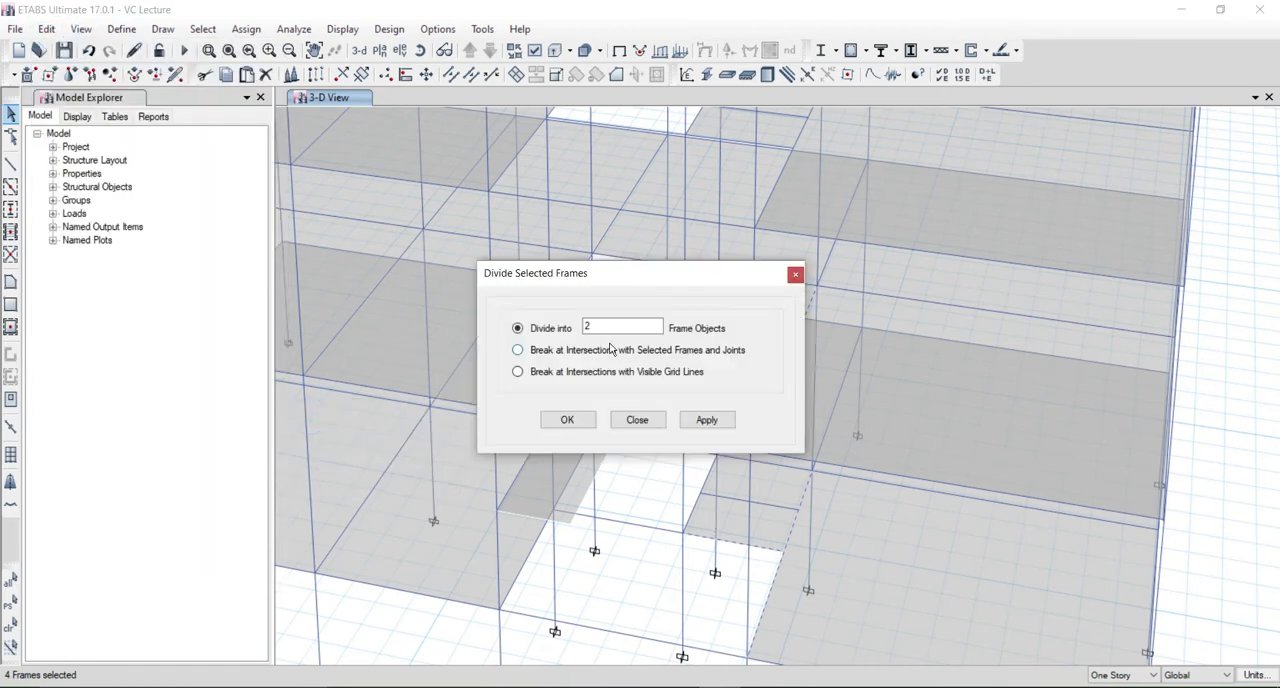
click(519, 350)
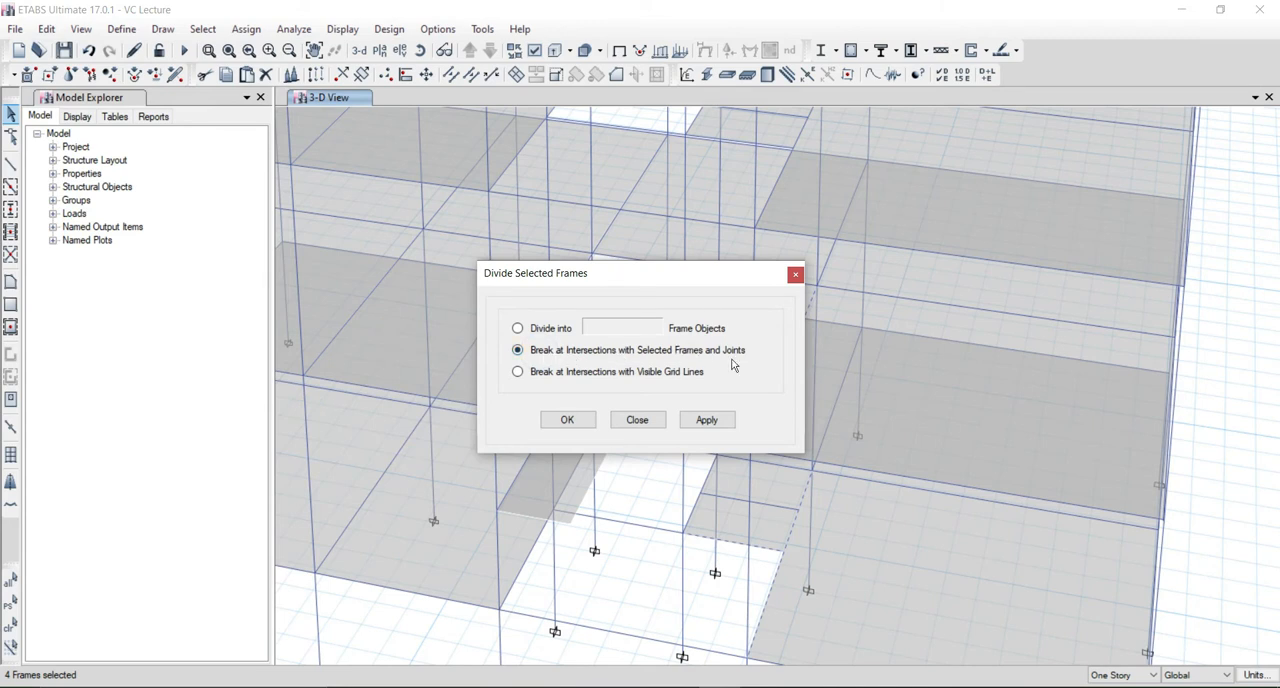
click(567, 420)
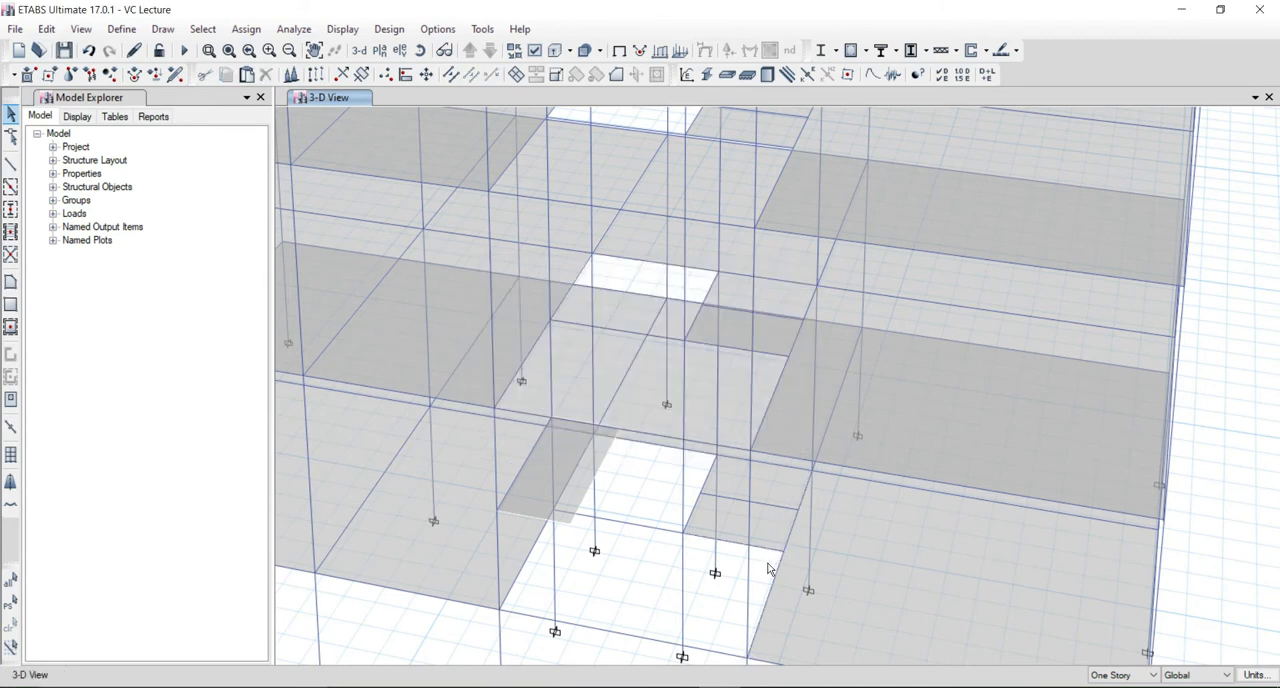
Divide the outer segments of the stair opening's broken edge beams on both lower floors, using the Divide into frame objects option.
click(777, 374)
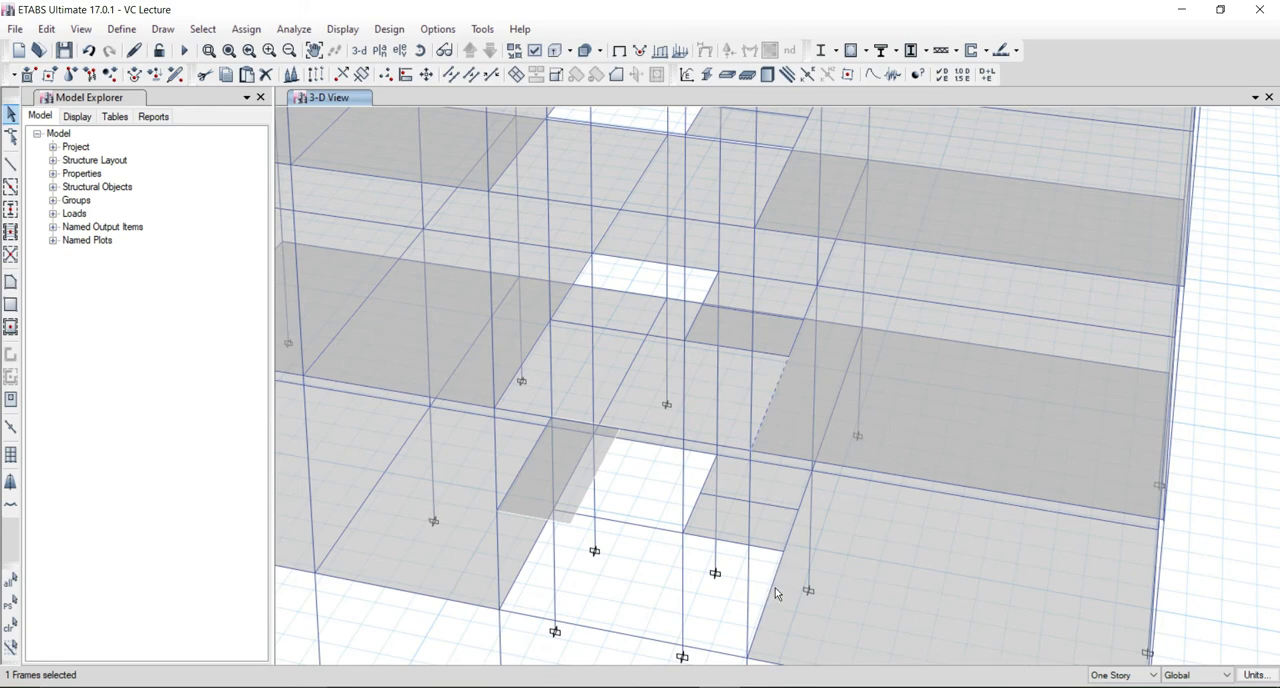
click(758, 607)
shift+middle_drag(689, 480, 798, 342)
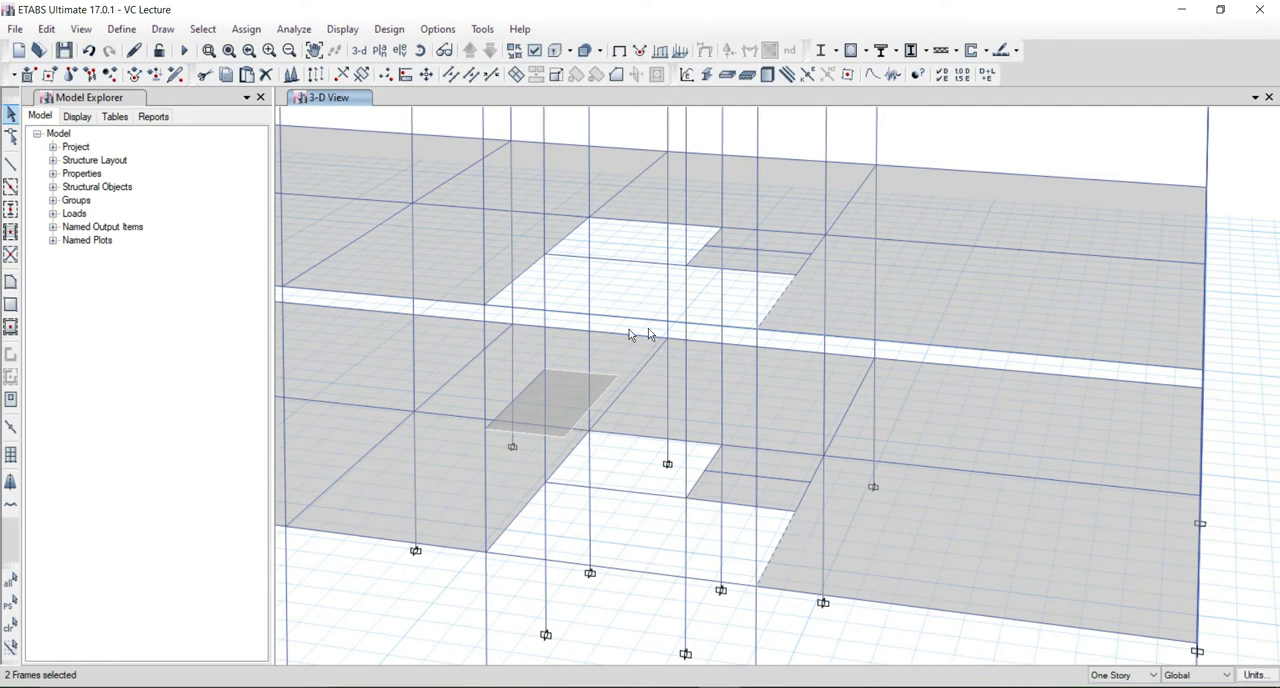
click(50, 29)
mouse_move(224, 410)
click(310, 407)
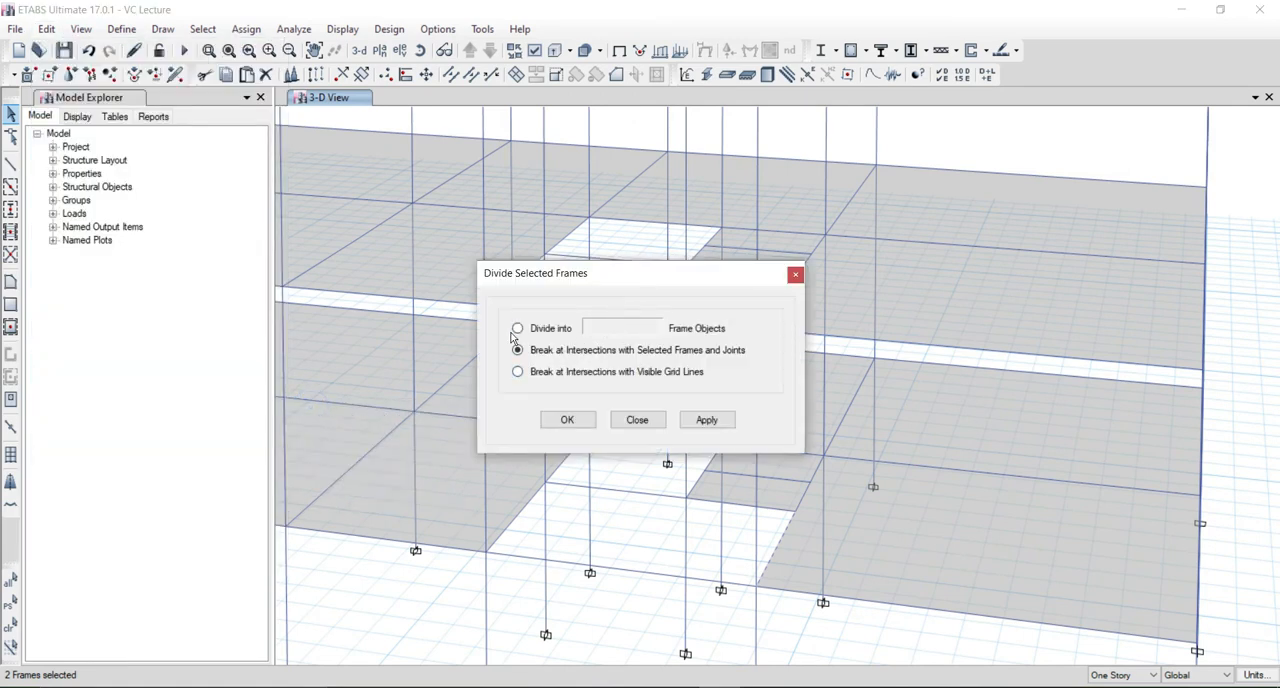
click(517, 328)
click(566, 419)
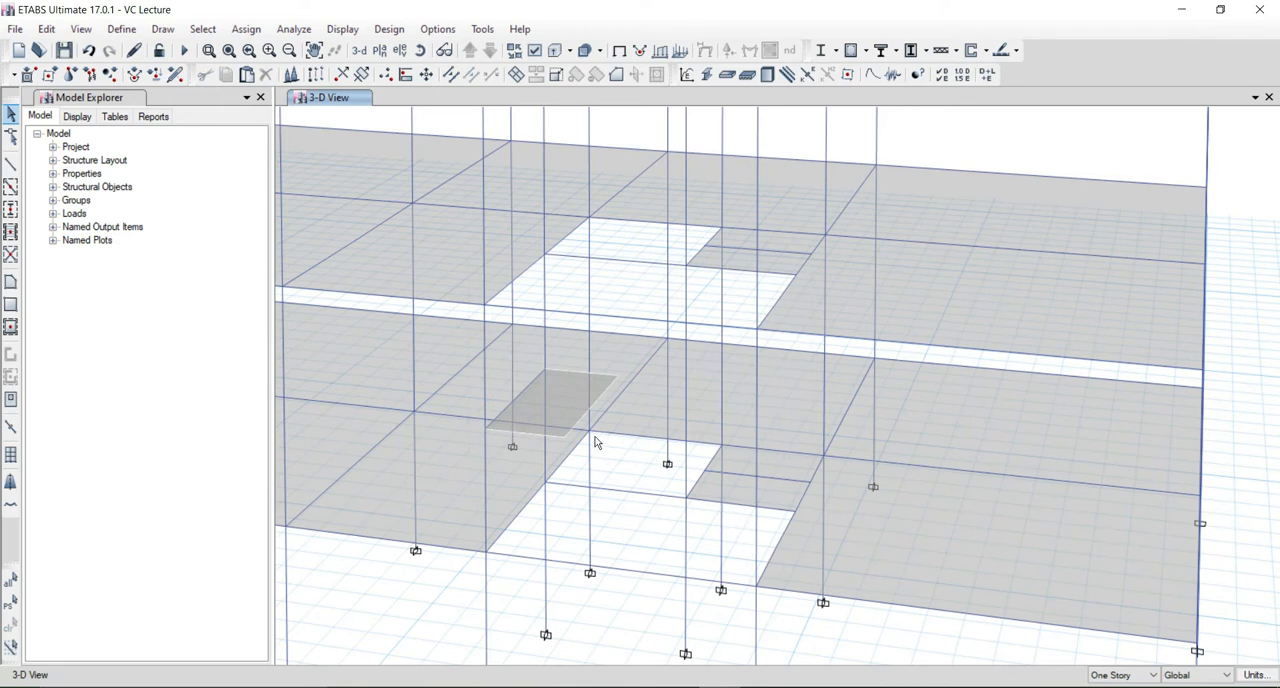
Divide the mid-height landing slab into 1 by 2 areas.
click(570, 411)
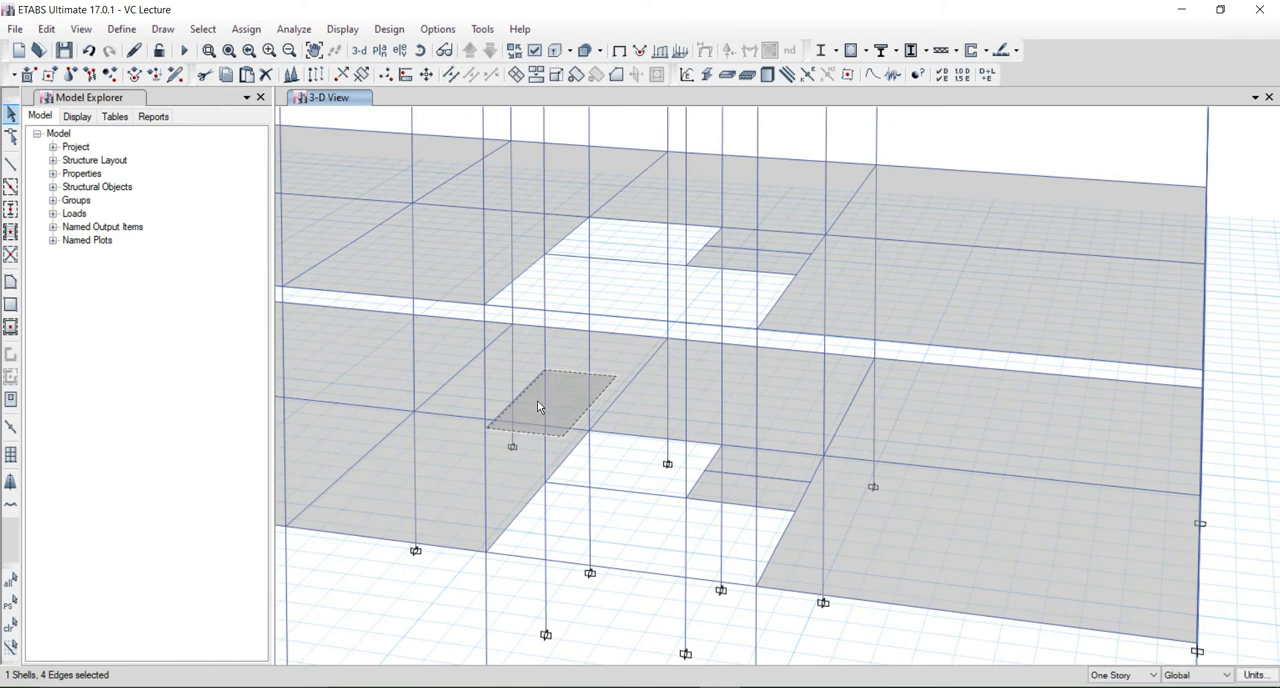
click(46, 29)
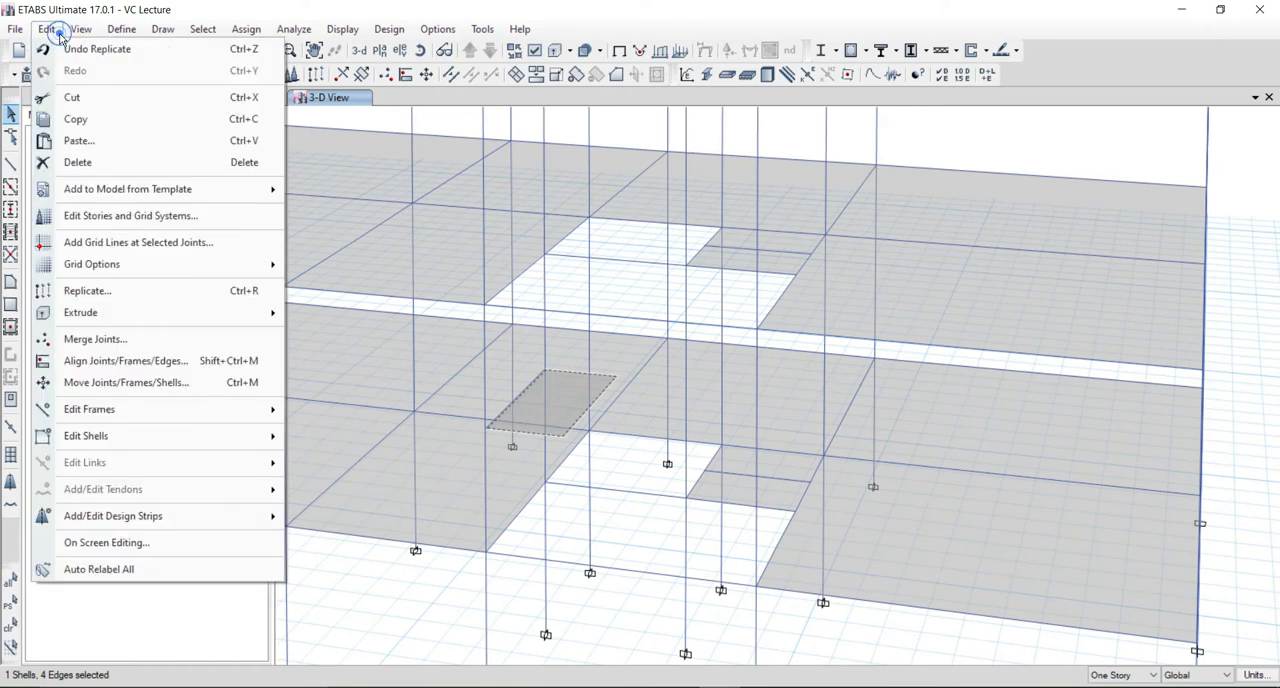
click(115, 436)
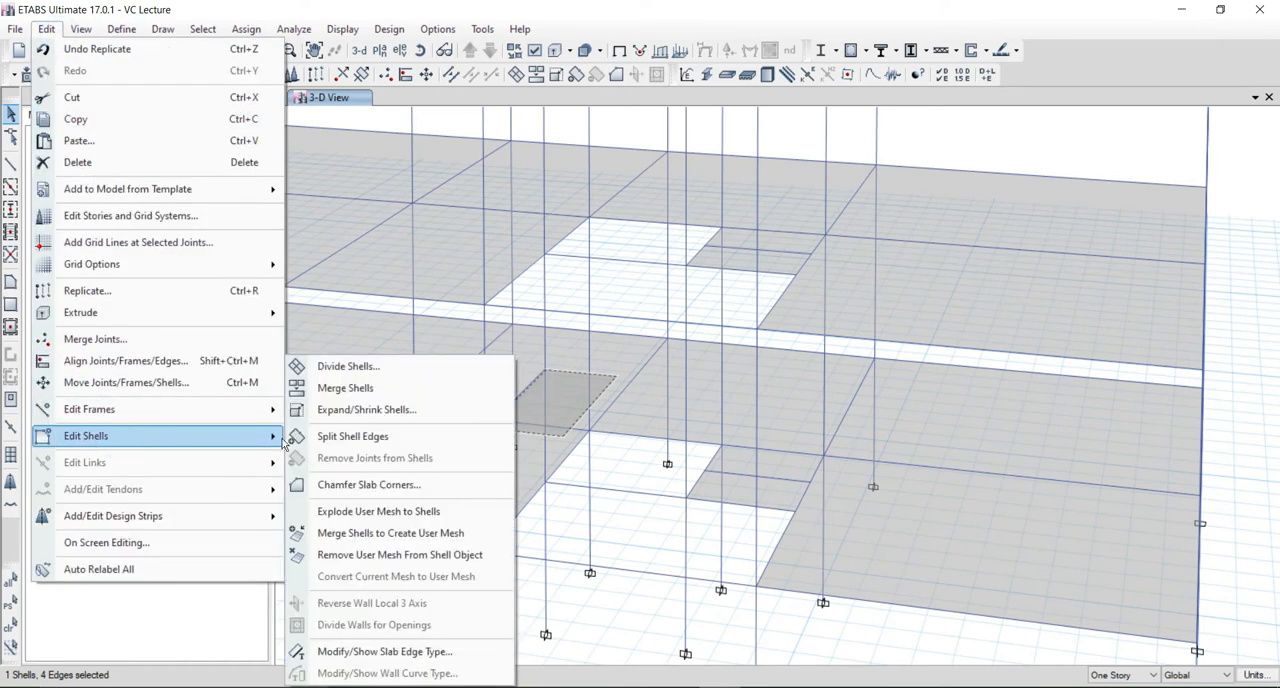
click(338, 369)
drag(491, 234, 838, 186)
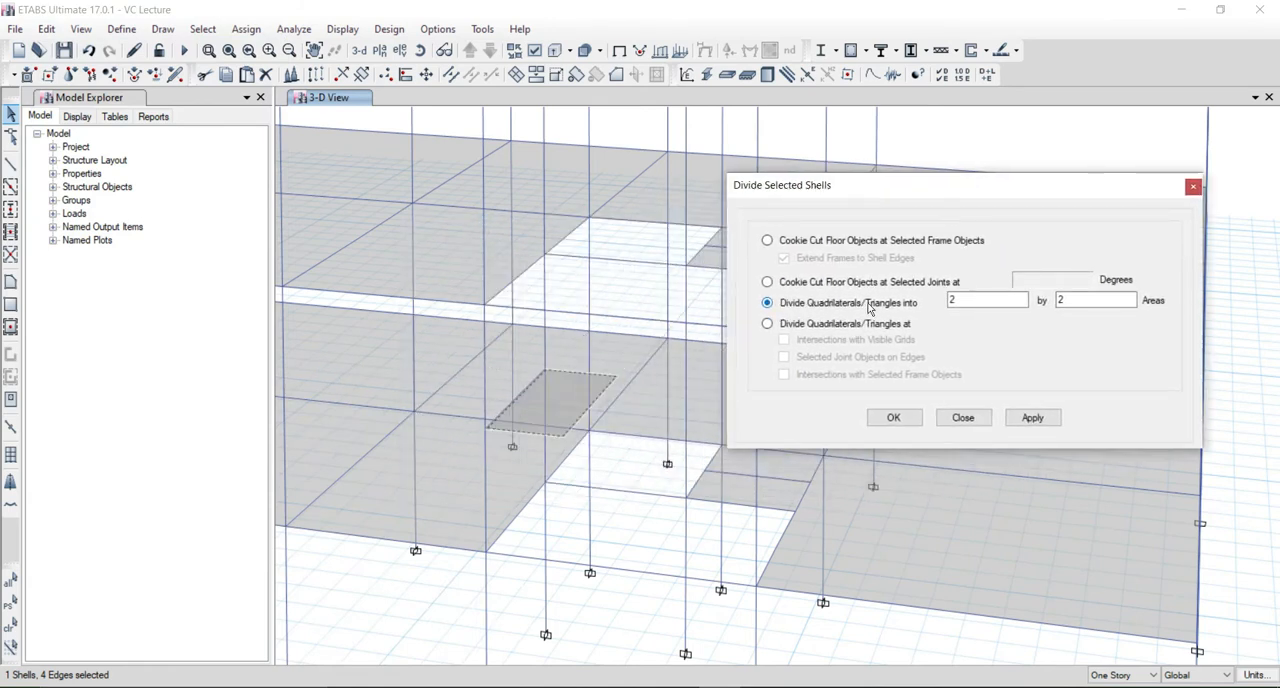
click(967, 298)
double_click(970, 300)
text(1)
click(1032, 417)
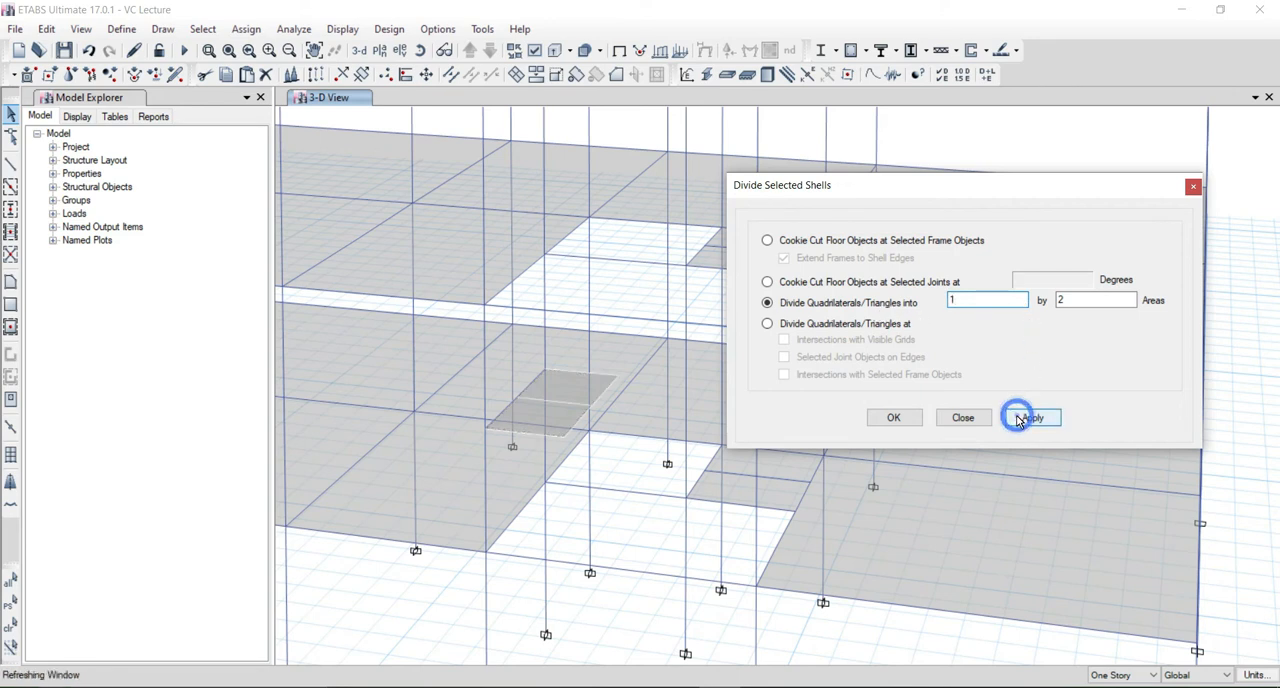
click(533, 408)
click(557, 393)
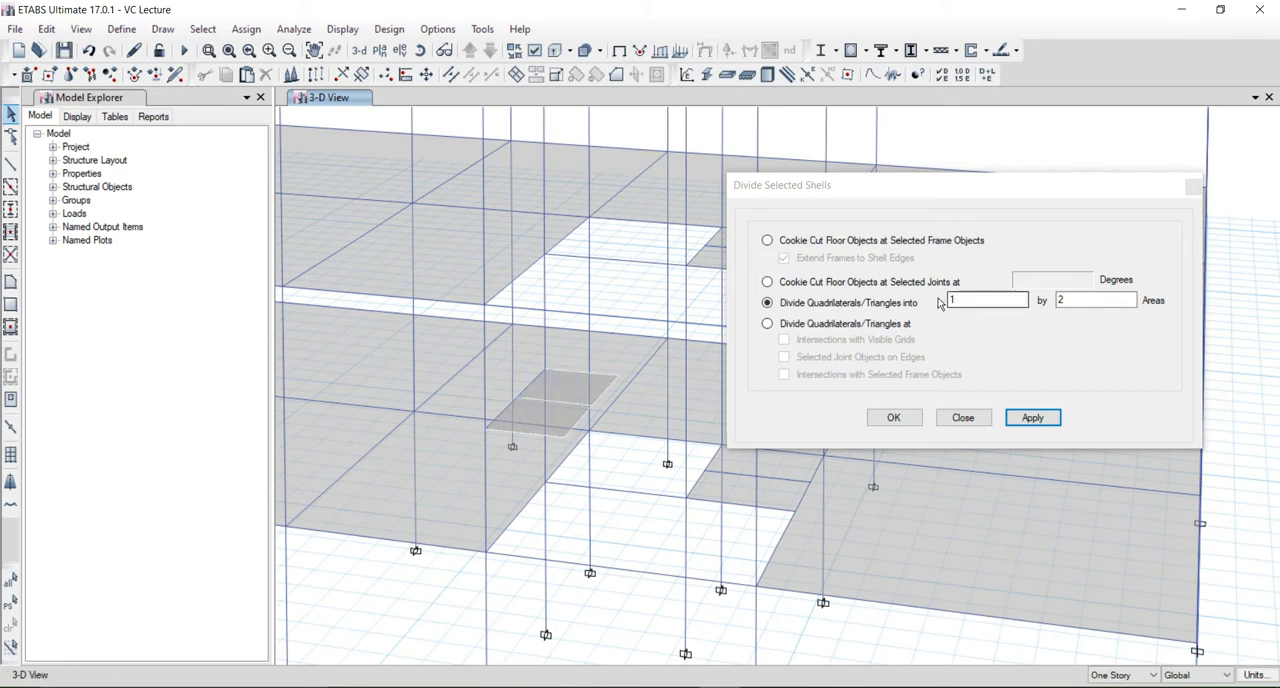
click(1075, 300)
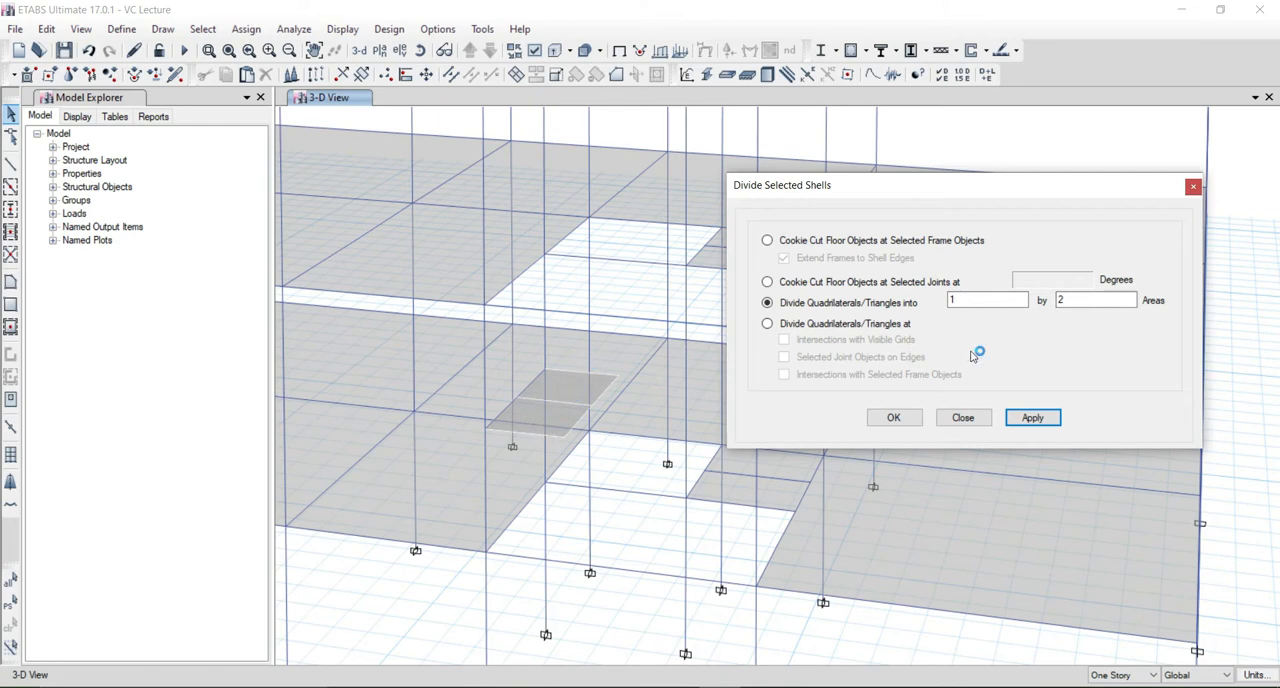
click(955, 417)
Draw an S125M25 lower flight slab from the landing's near half down to the outer segment of the lower floor opening's far edge beam.
middle_drag(602, 473, 580, 443)
mouse_move(606, 538)
shift+middle_down()
mouse_move(629, 527)
mouse_move(614, 523)
shift+middle_up()
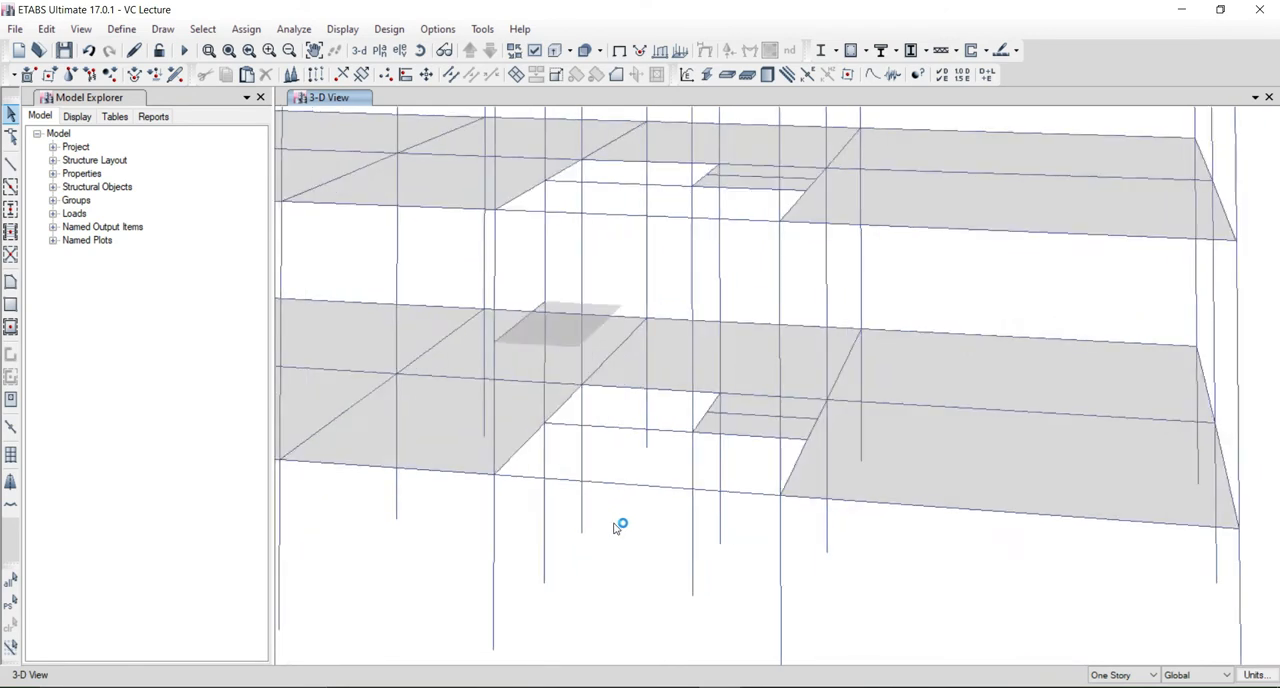
click(10, 283)
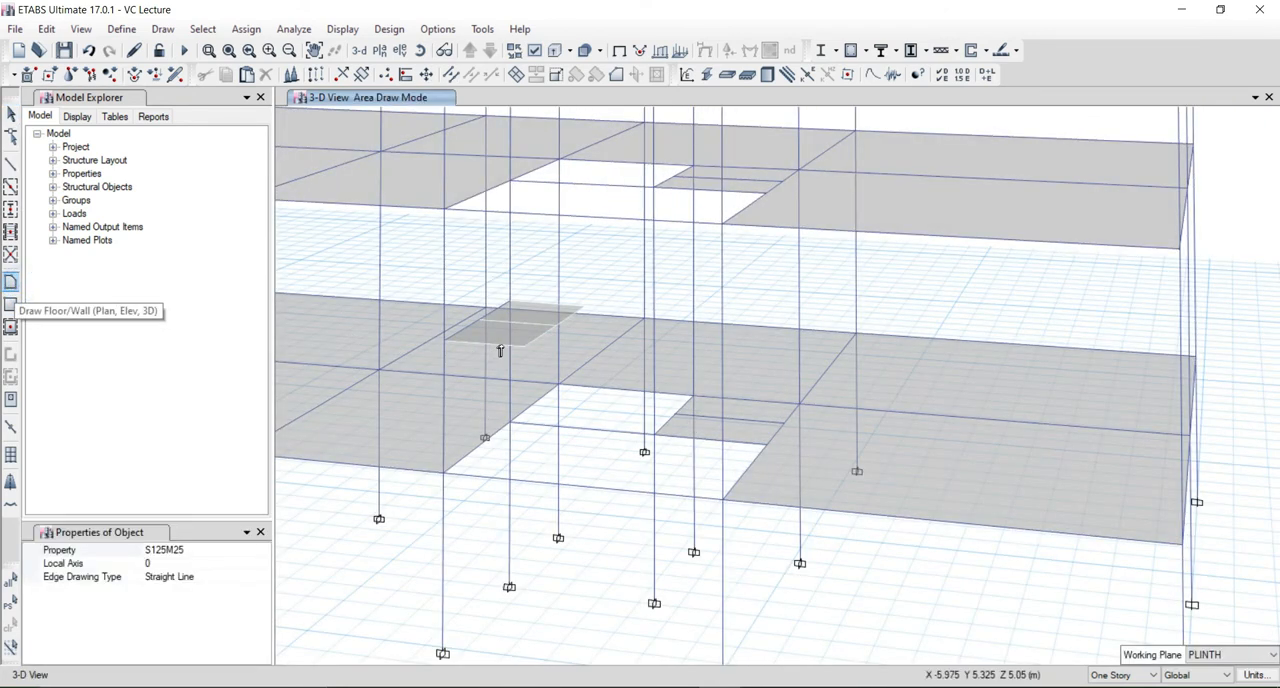
click(524, 347)
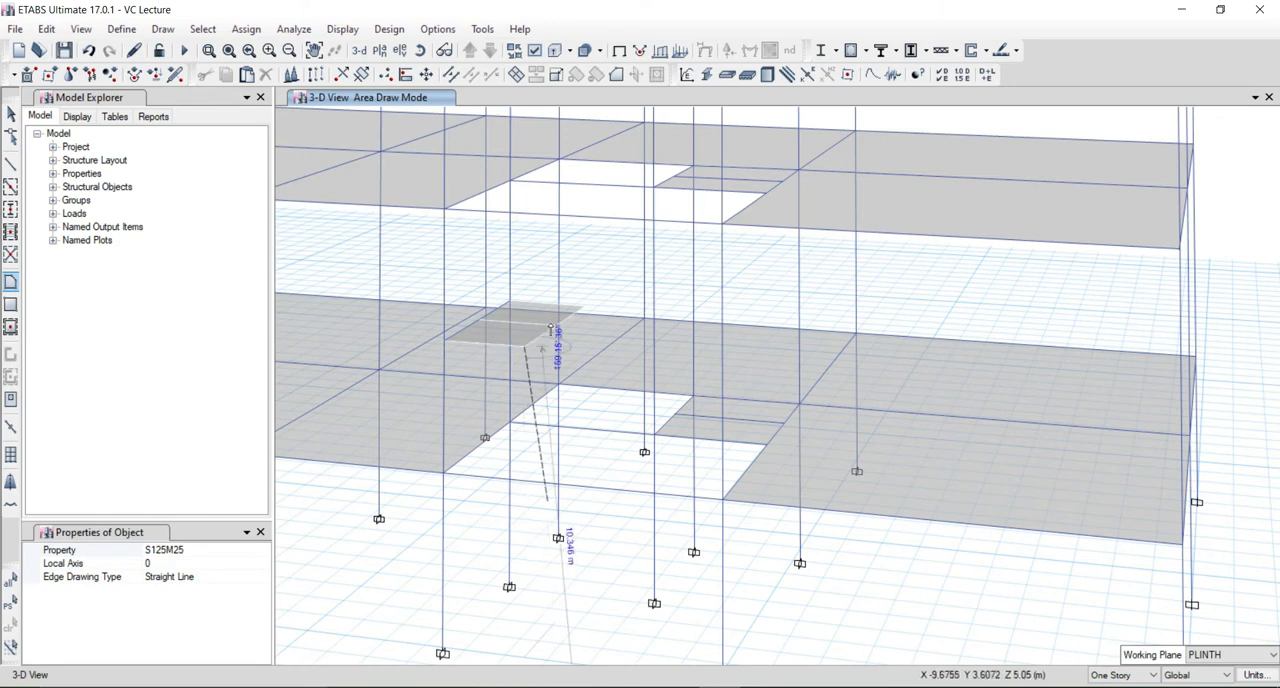
click(557, 323)
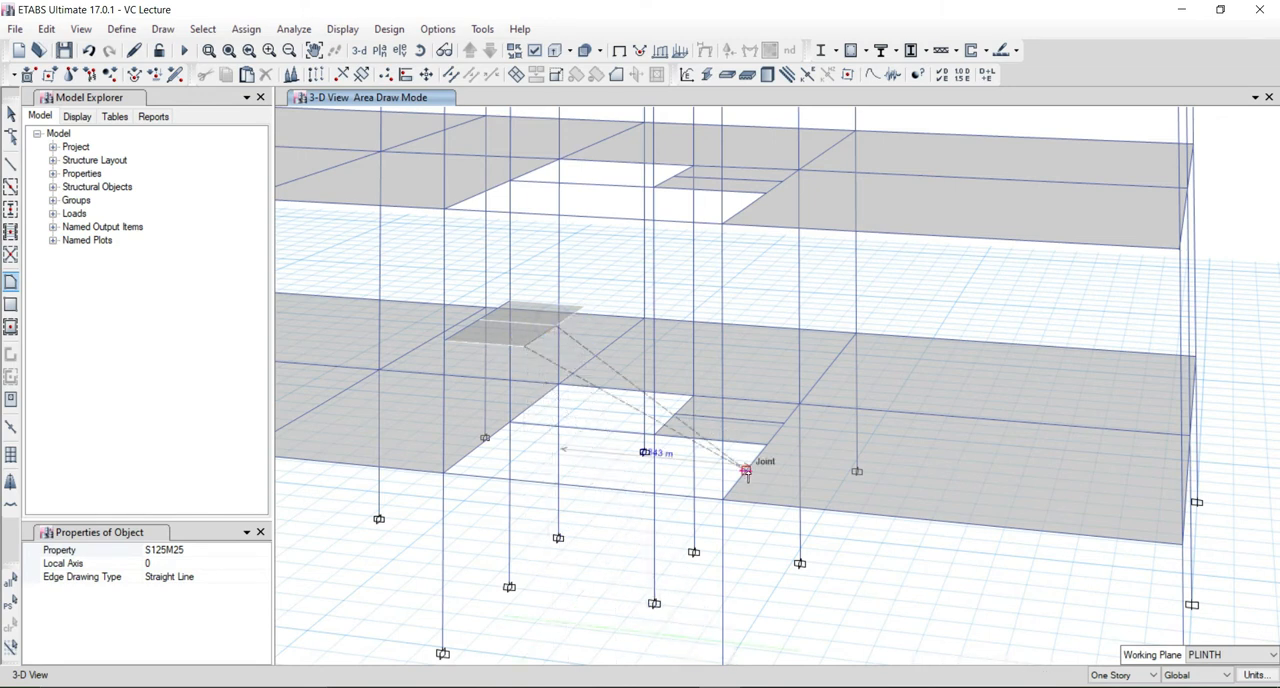
click(746, 470)
click(723, 494)
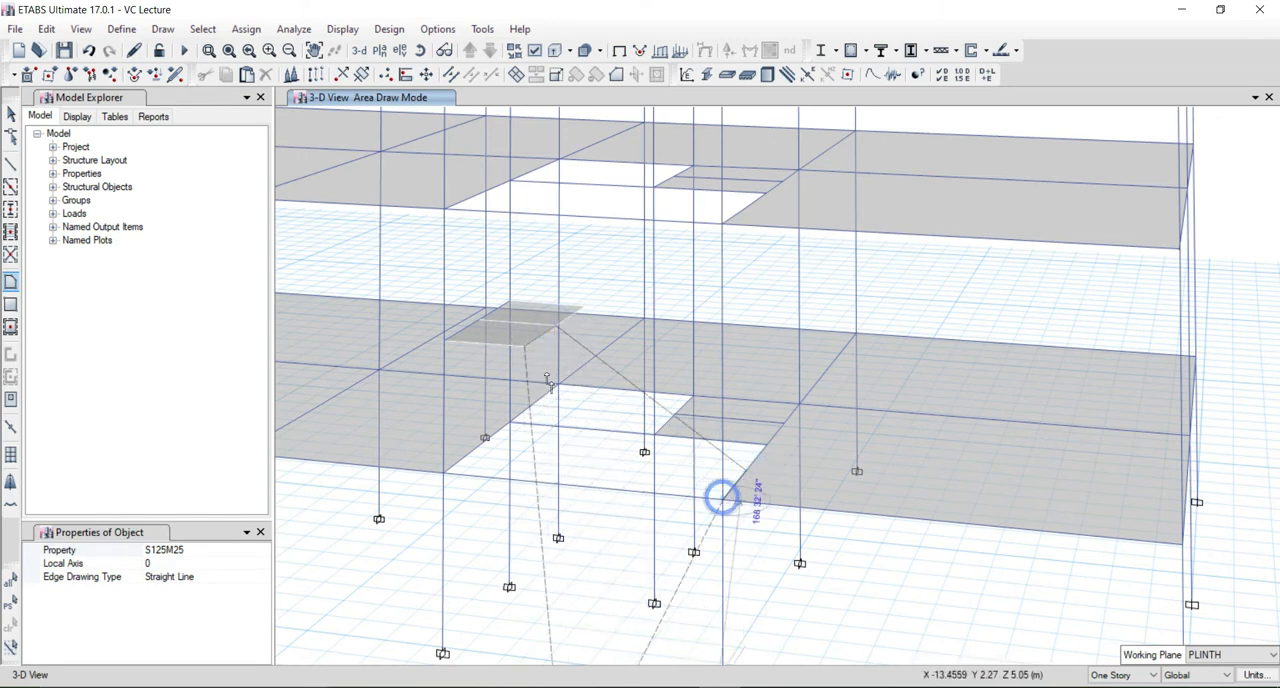
click(523, 348)
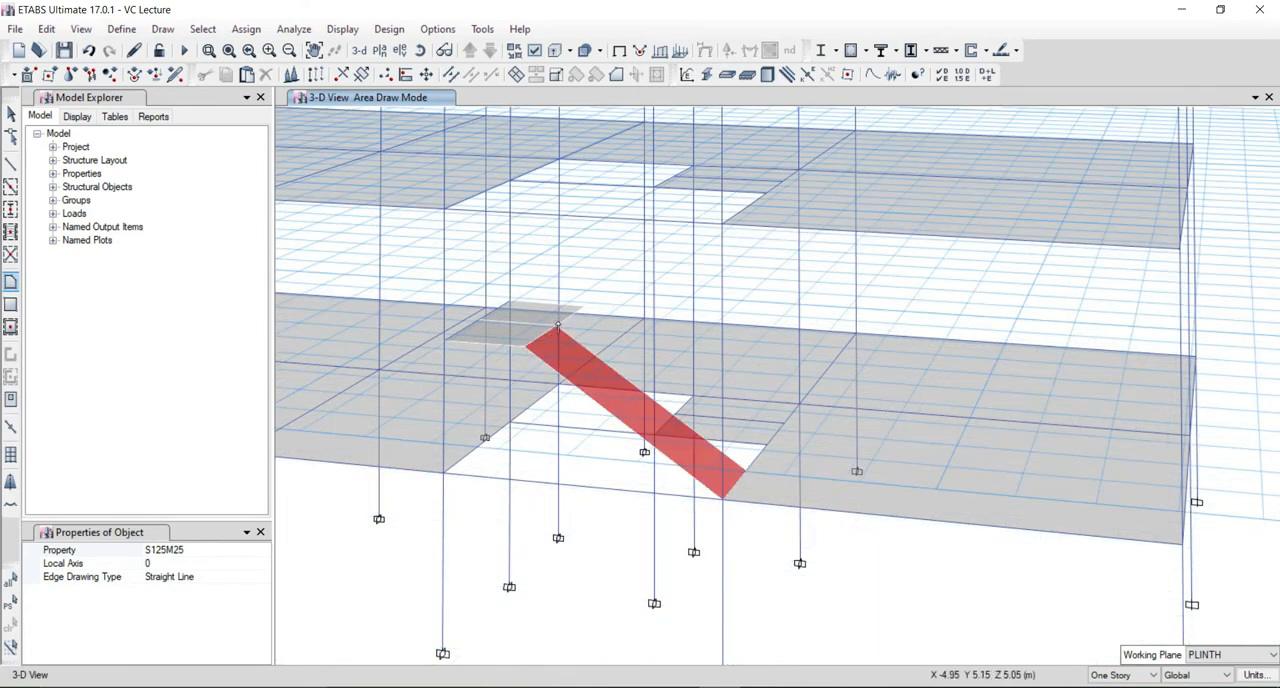
Draw an S125M25 upper flight slab from the landing's other half up to the inner segment of the upper floor opening's far edge beam.
click(556, 325)
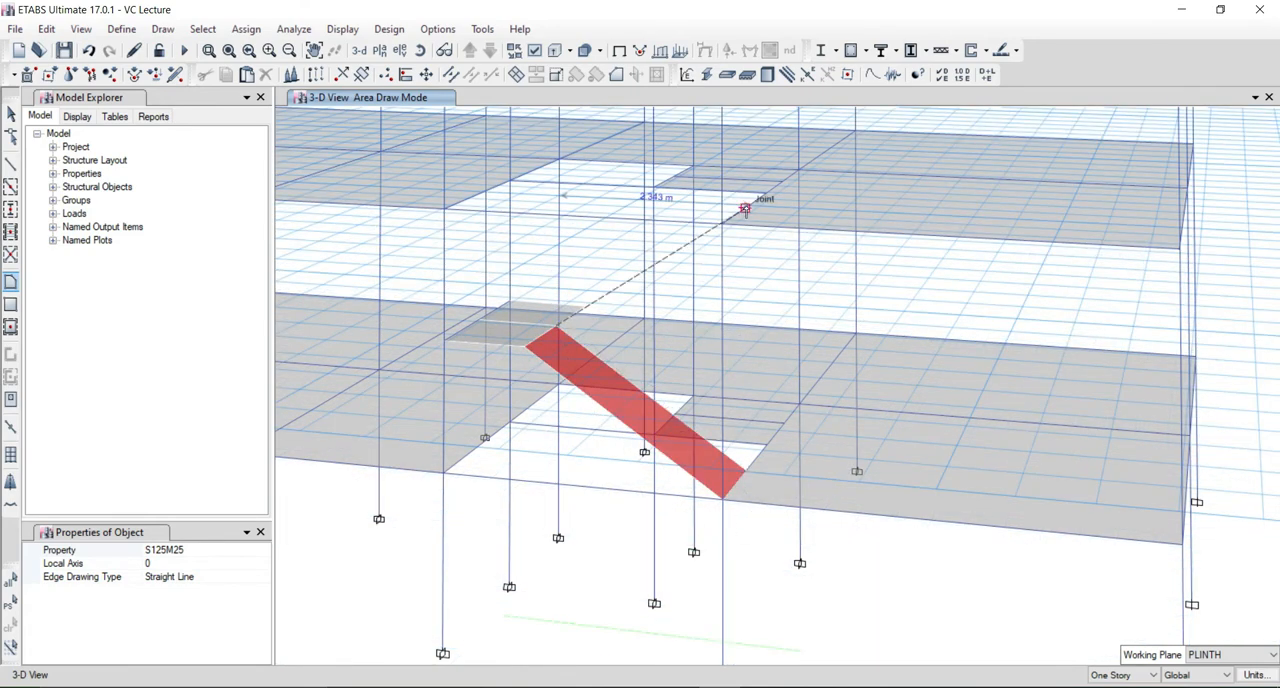
click(765, 193)
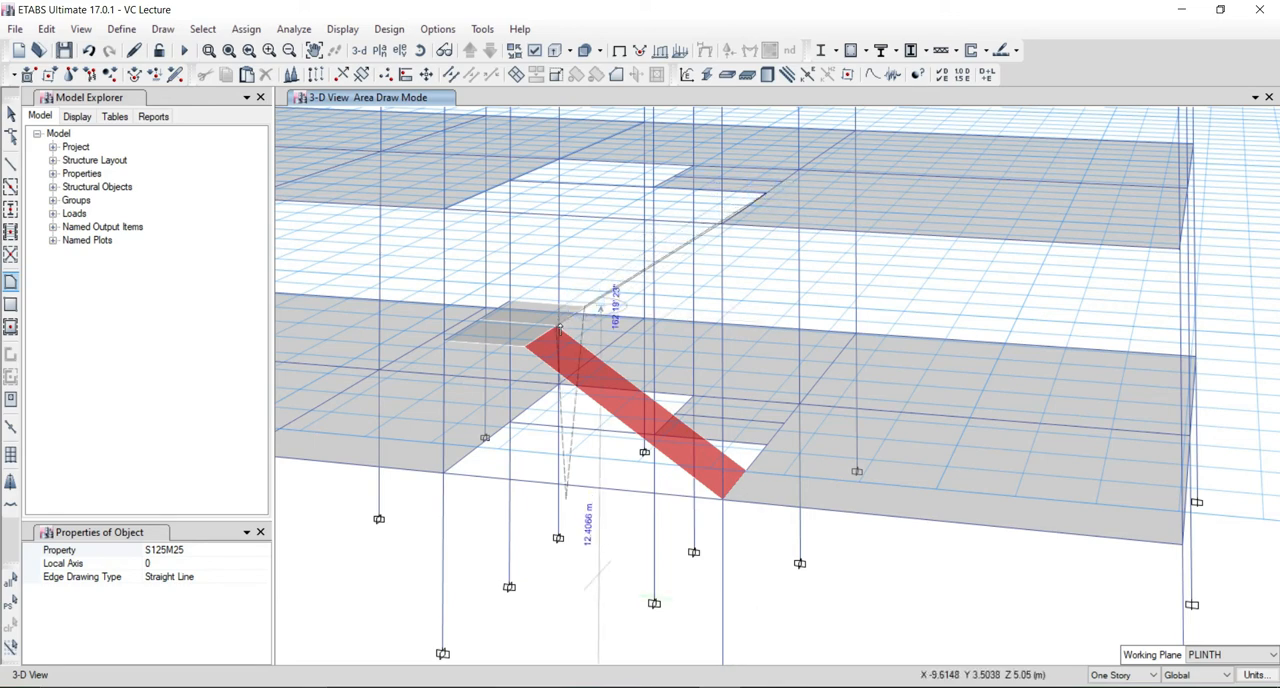
click(556, 325)
key(Escape)
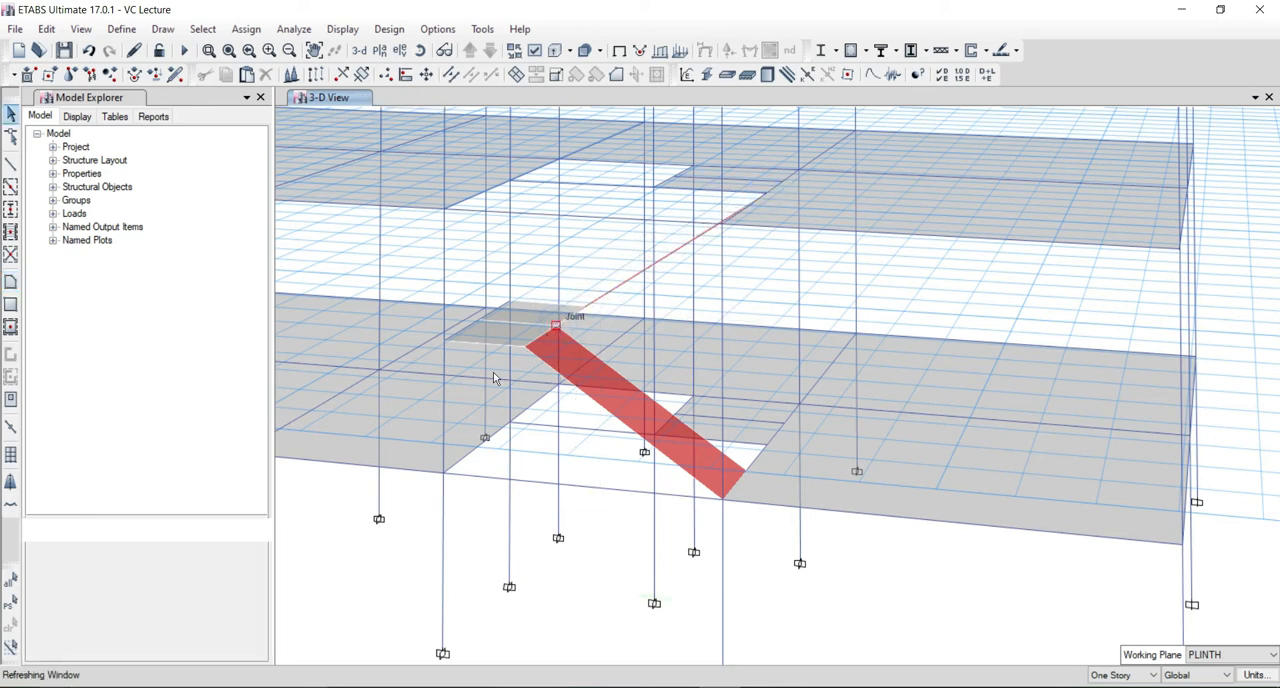
shift+middle_drag(515, 377, 545, 448)
middle_drag(619, 653, 615, 420)
scroll(598, 577, down, 1)
scroll(595, 421, up, 2)
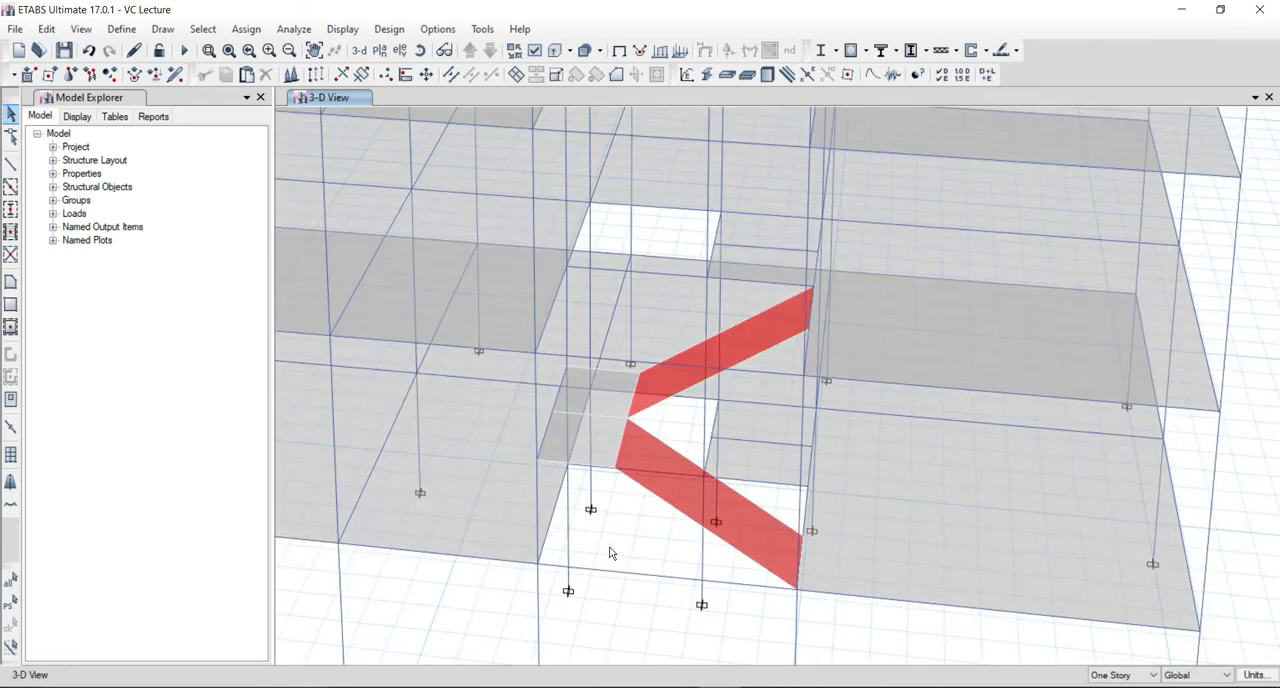
Assign a uniform Live load of 2.5 kN/m² in the gravity direction to both landing halves and both stair flights.
shift+middle_drag(609, 548, 603, 497)
click(620, 350)
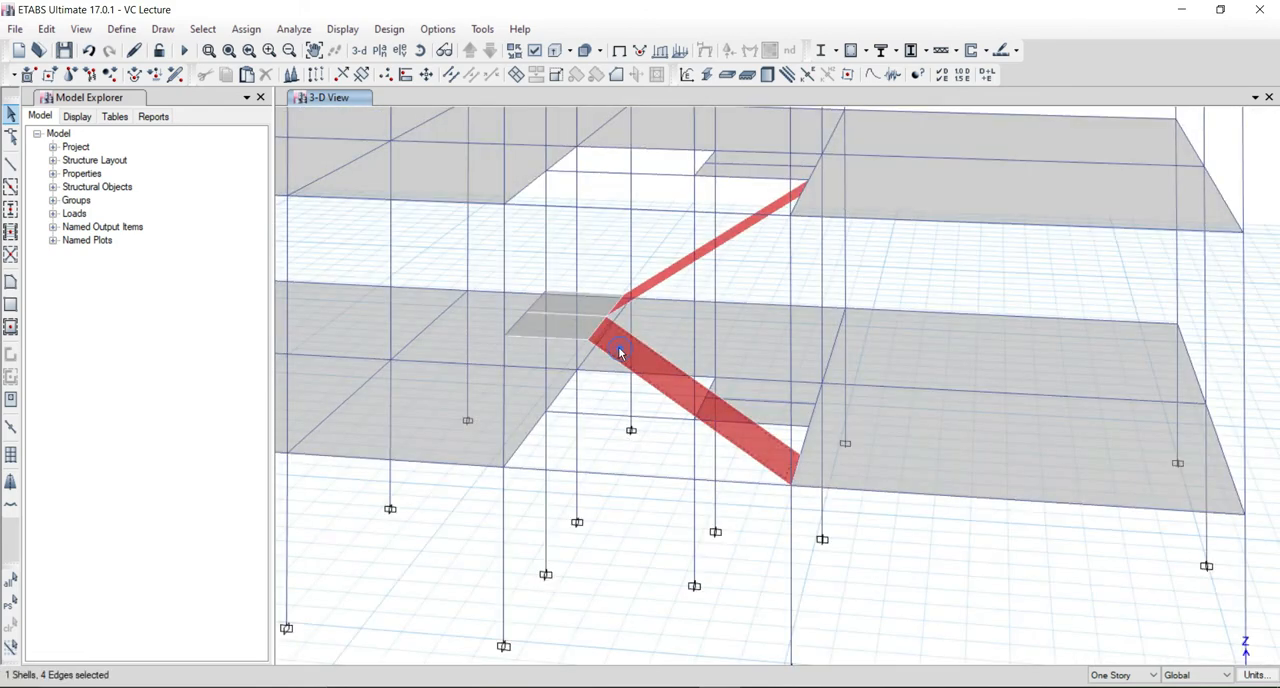
click(563, 333)
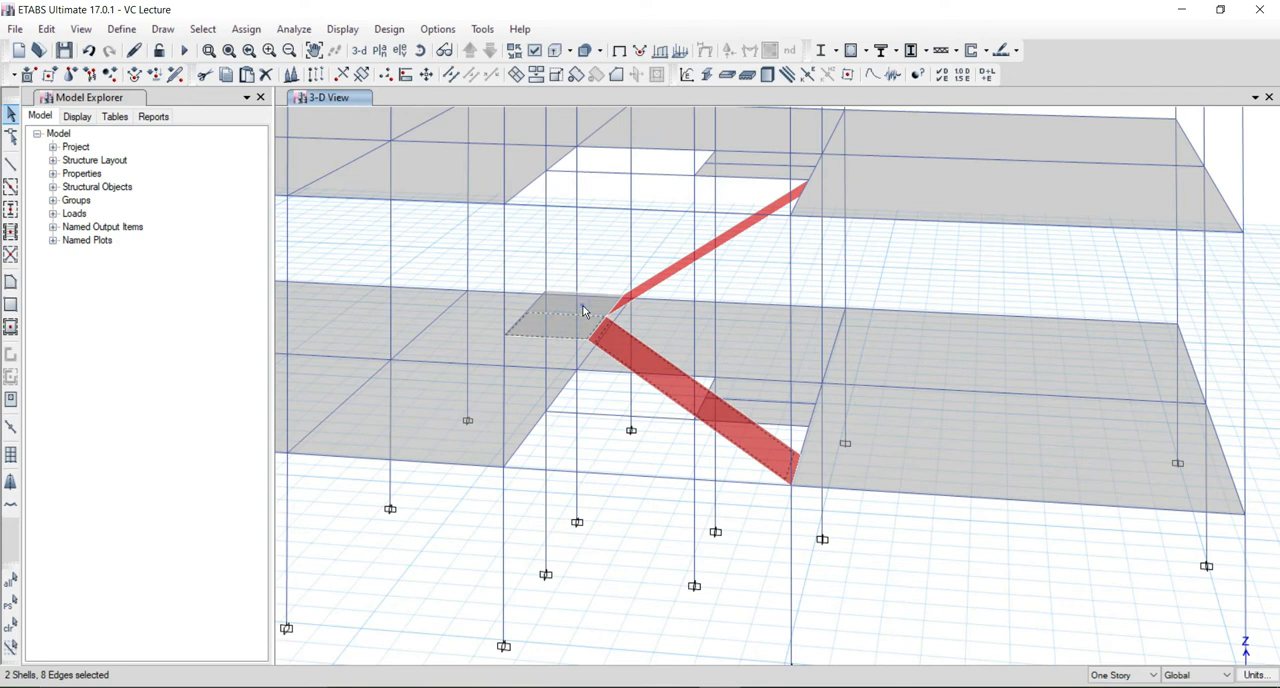
click(663, 279)
click(245, 29)
mouse_move(316, 212)
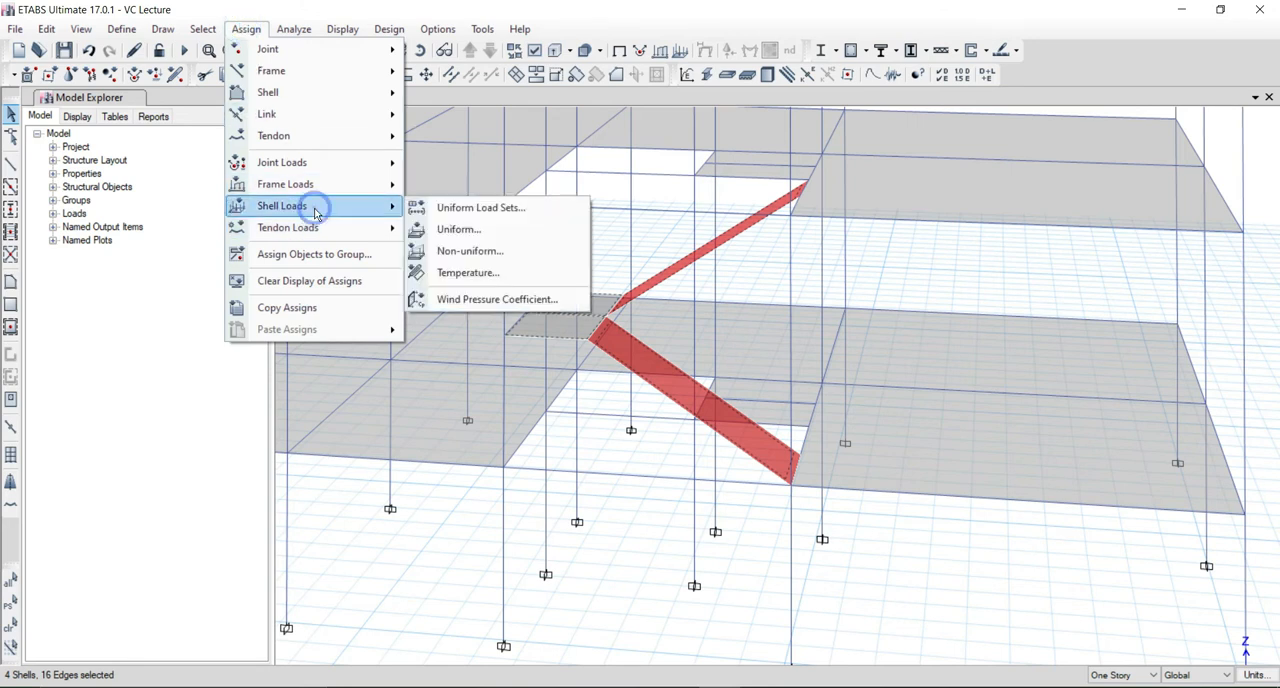
click(446, 236)
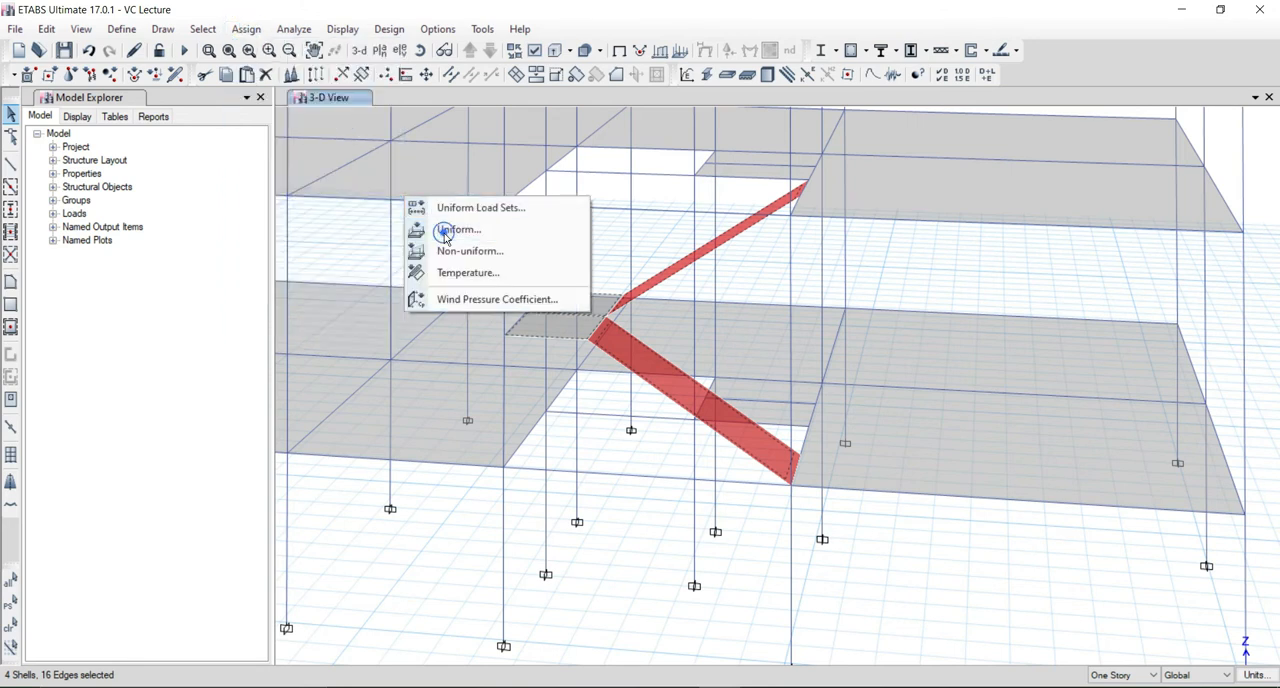
click(661, 305)
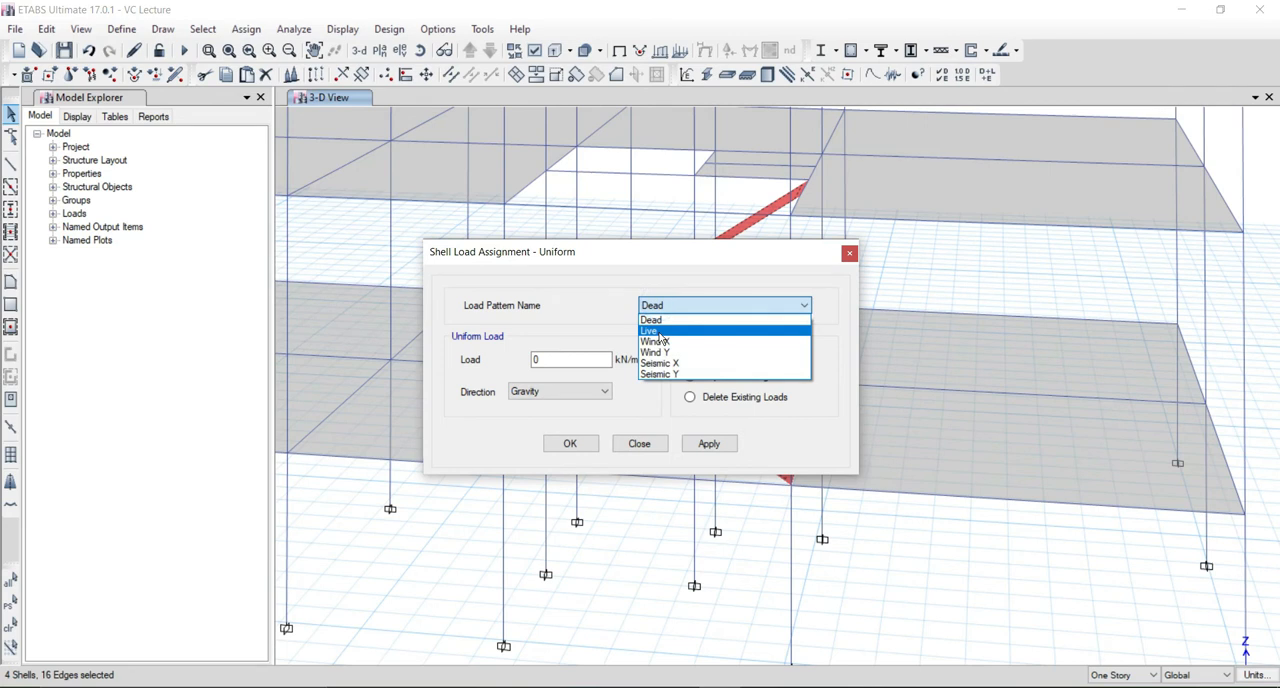
click(660, 330)
click(565, 359)
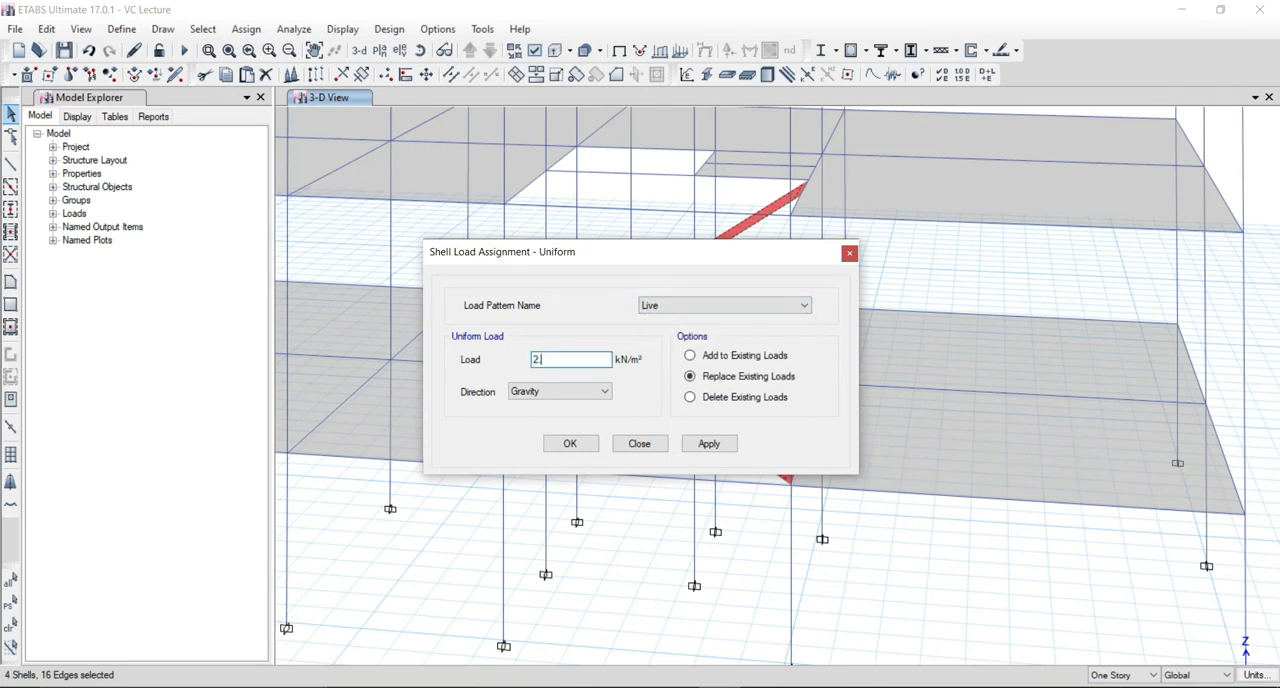
click(570, 444)
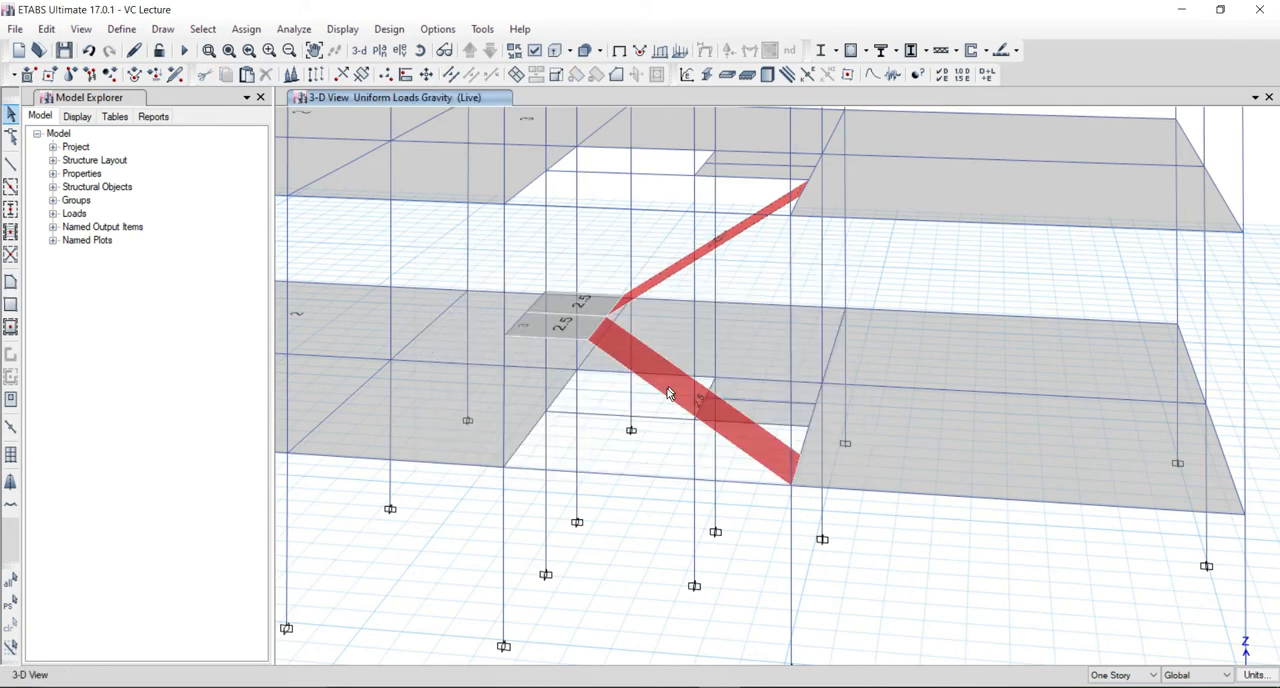
shift+middle_drag(641, 442, 633, 461)
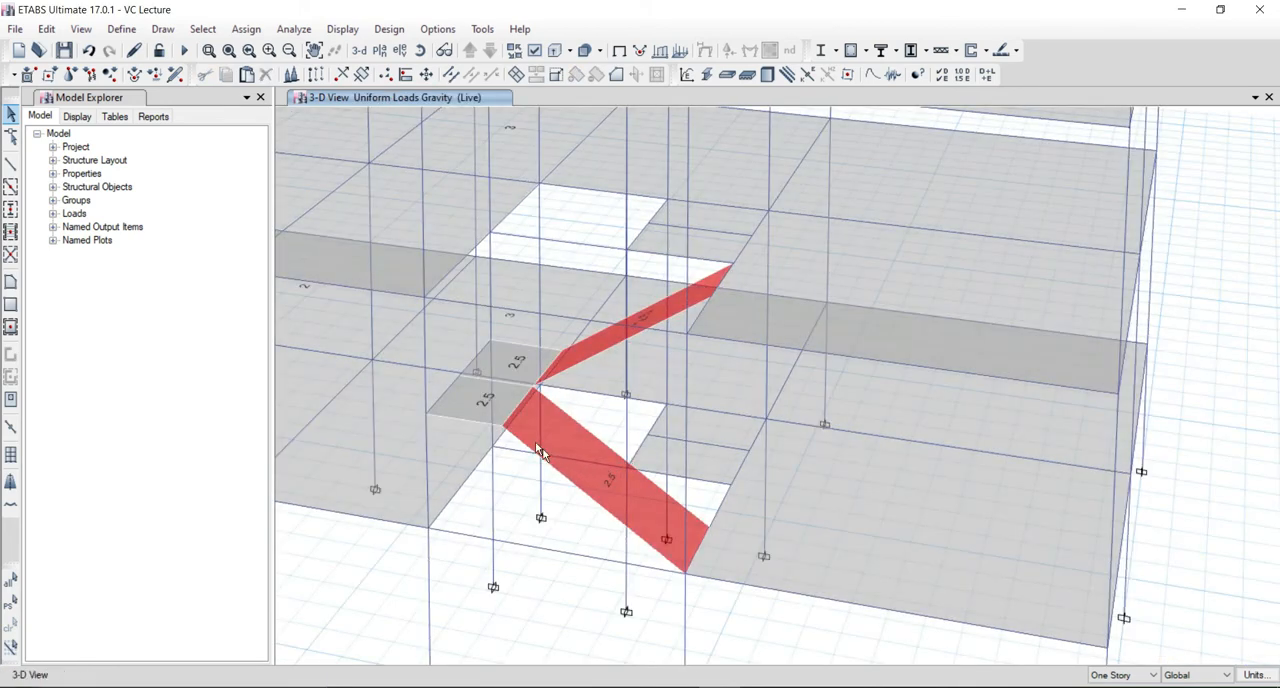
click(557, 436)
click(557, 436)
click(490, 402)
click(491, 362)
click(512, 361)
click(512, 363)
Replicate both landing halves and both stair flights on stories GFR, FFR, SFR and TFR.
middle_drag(549, 474, 560, 467)
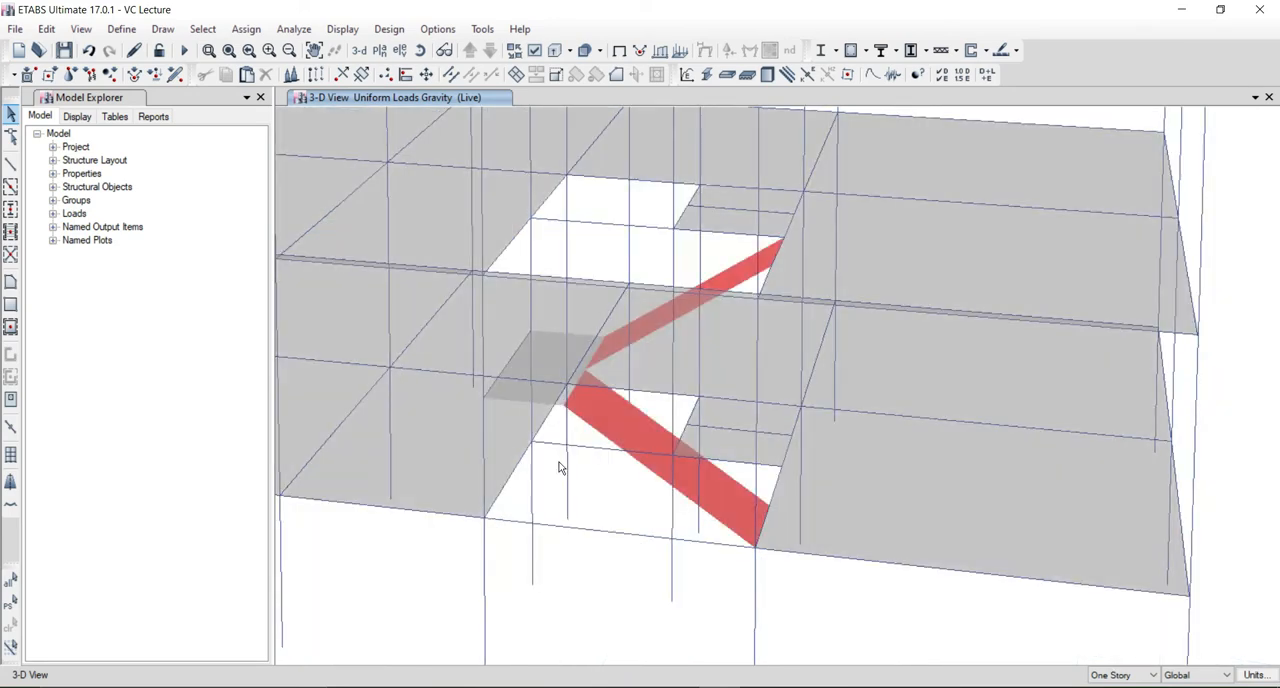
click(552, 393)
click(560, 352)
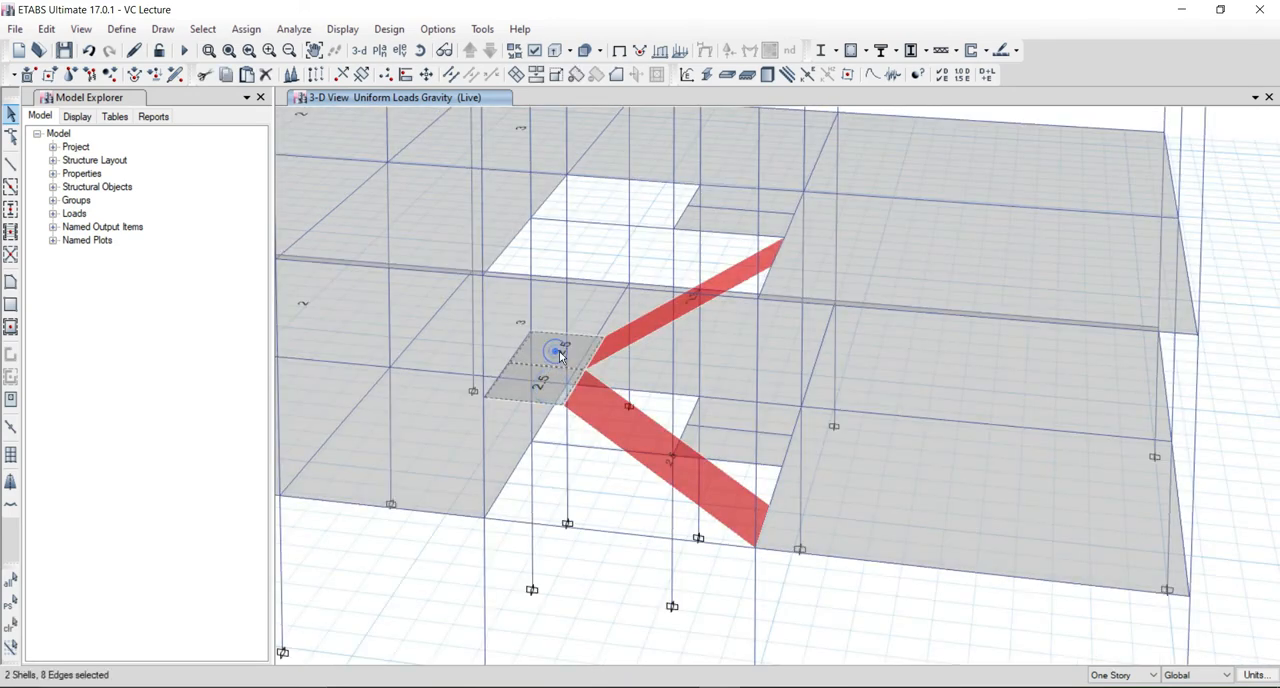
click(551, 390)
scroll(558, 404, down, 3)
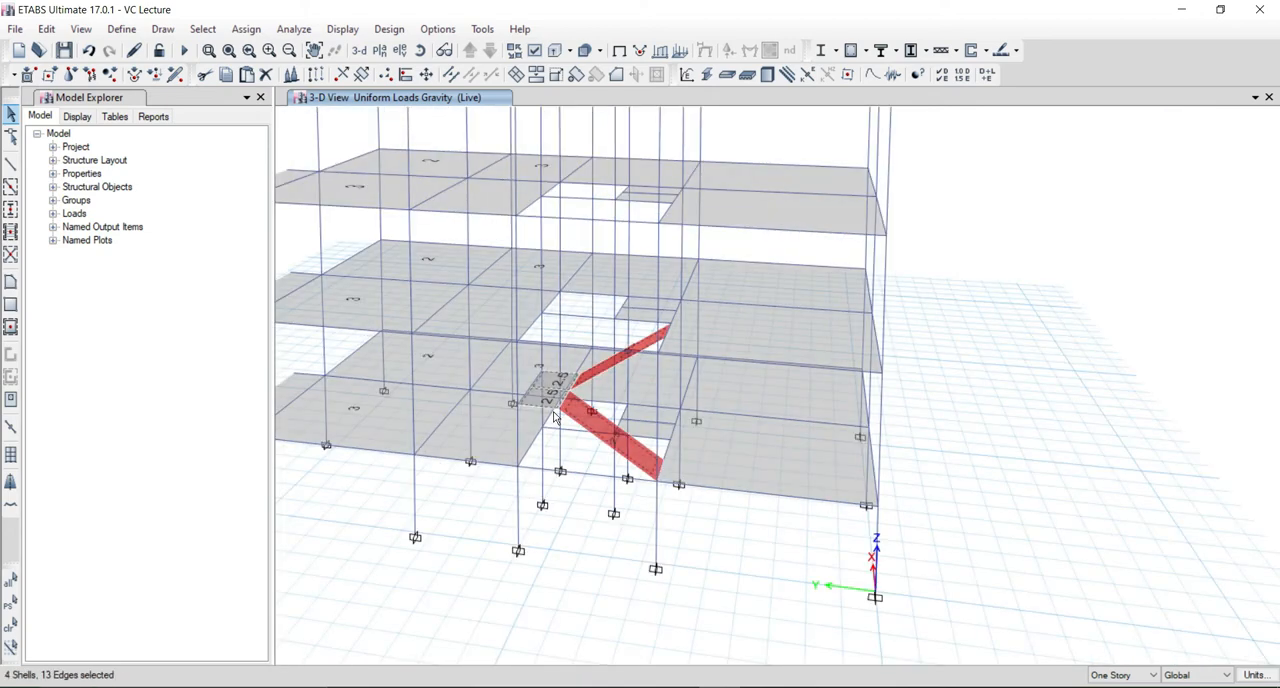
key(ctrl+r)
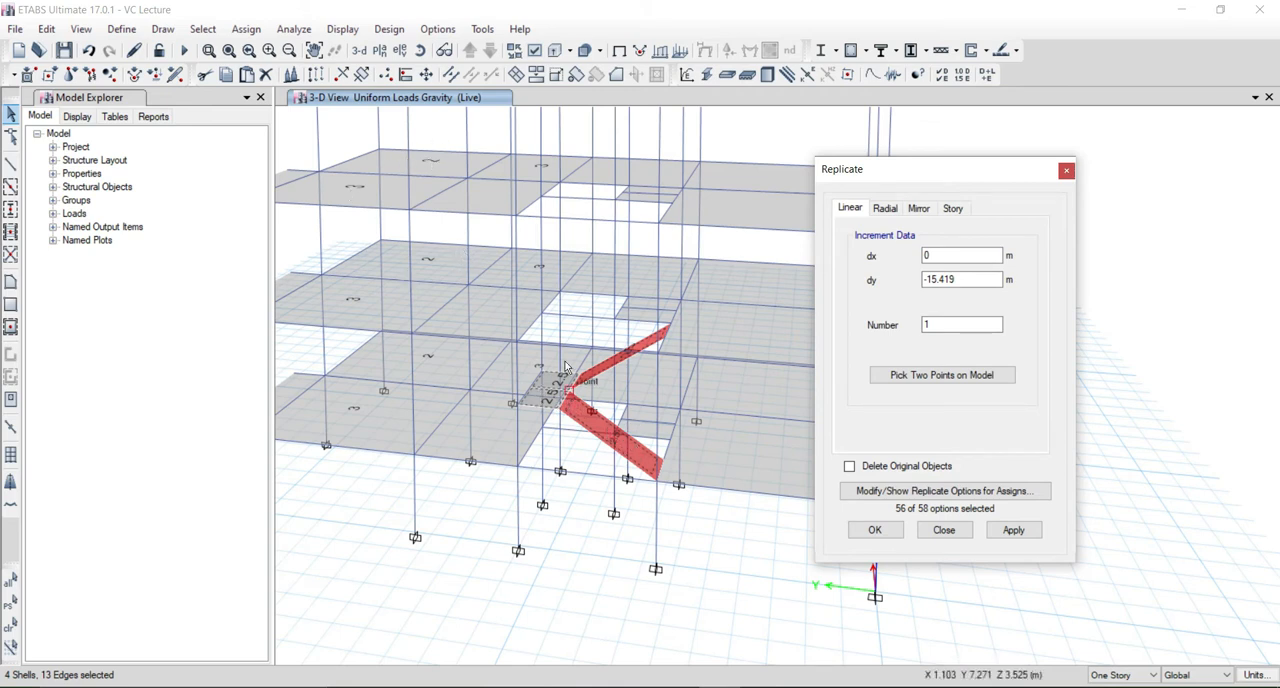
click(952, 210)
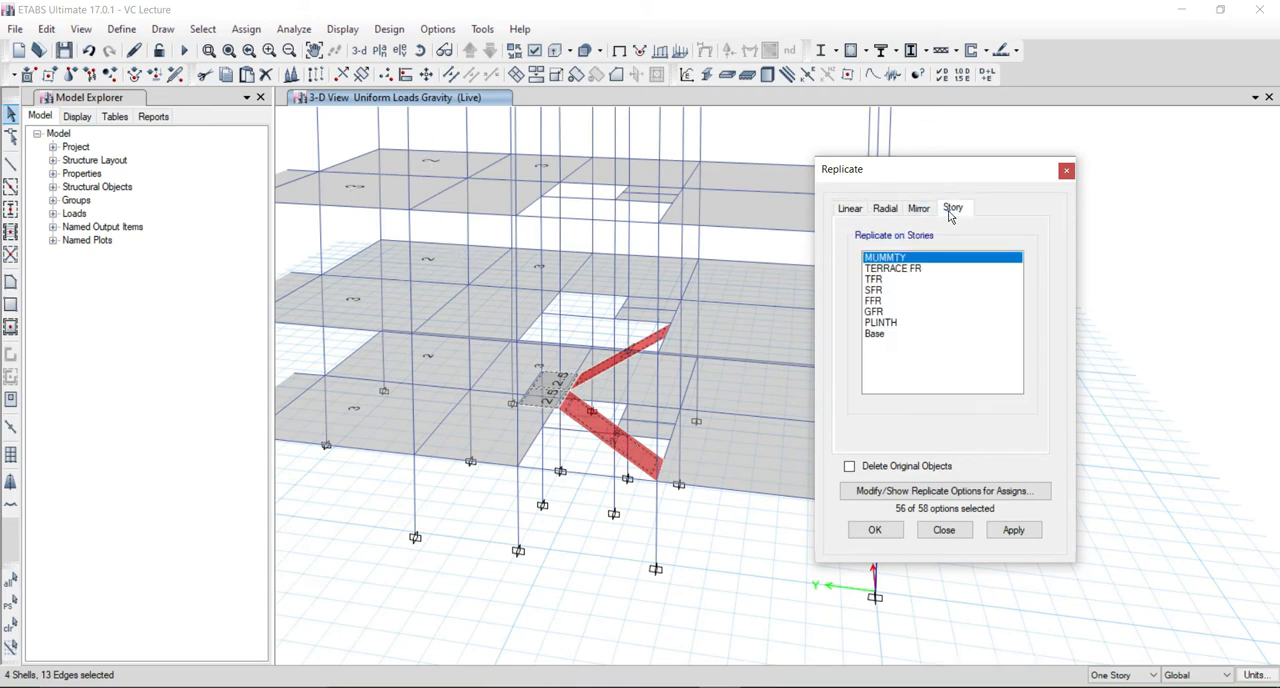
click(874, 289)
click(874, 300)
click(874, 311)
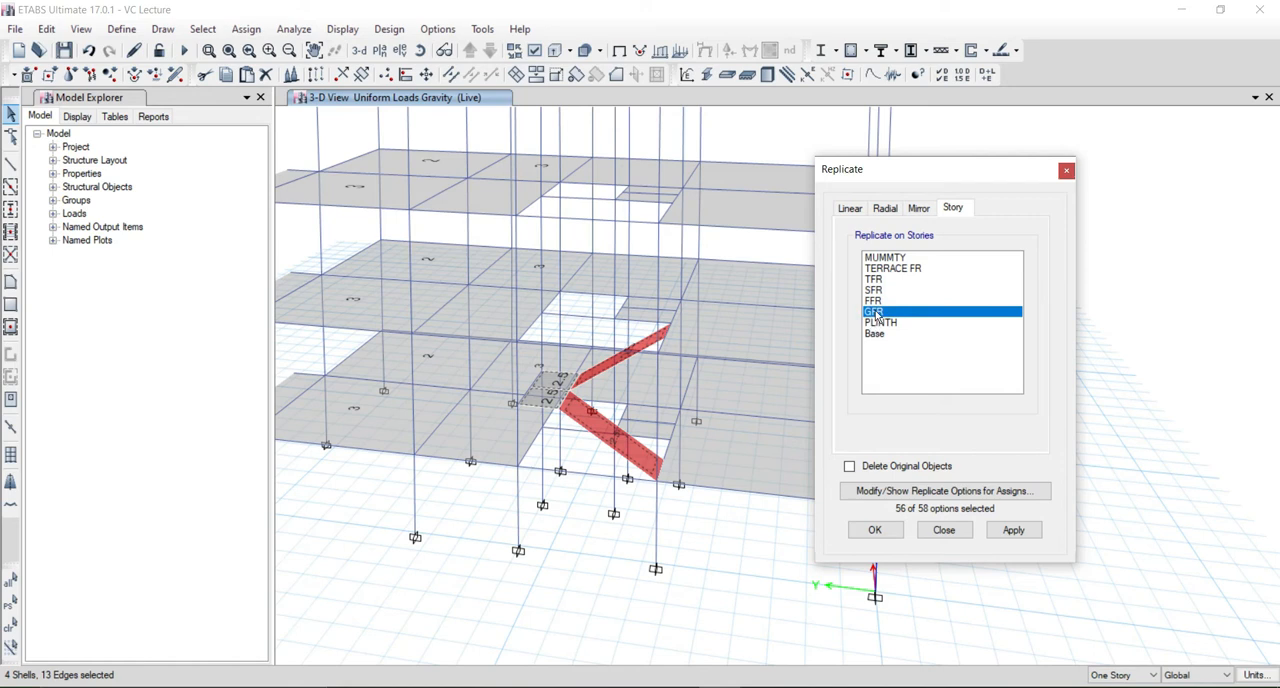
ctrl+click(873, 300)
ctrl+click(873, 289)
ctrl+click(873, 280)
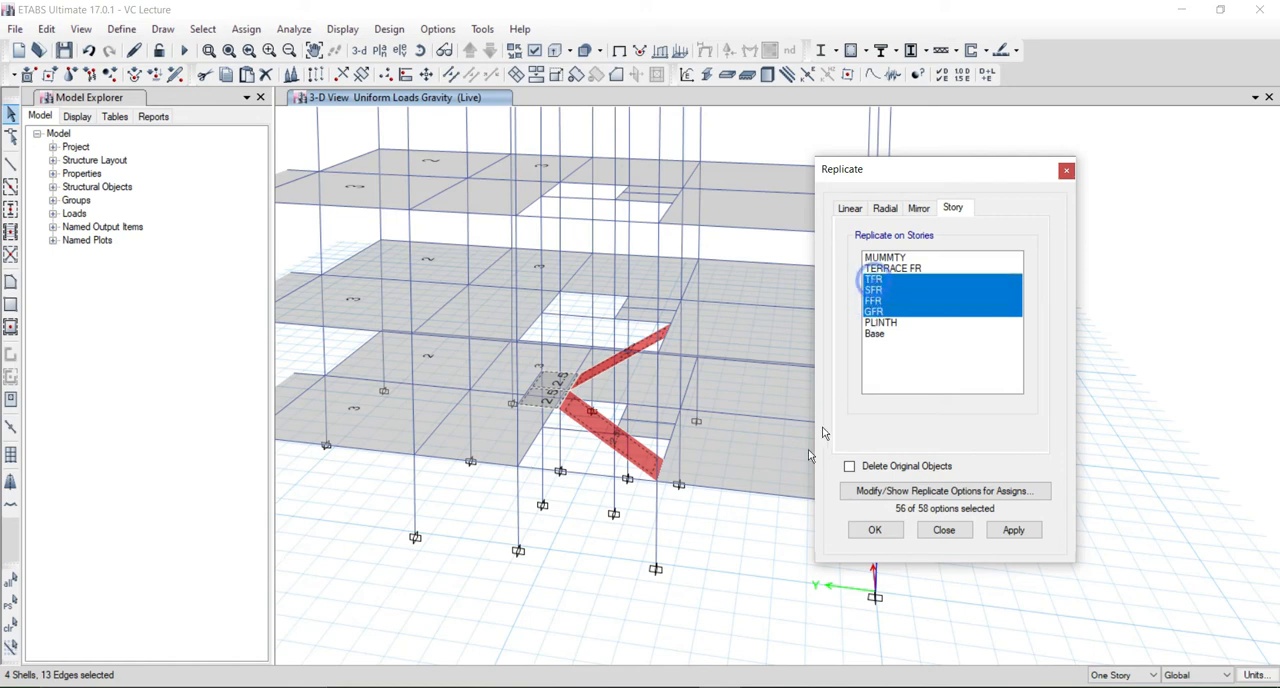
click(872, 529)
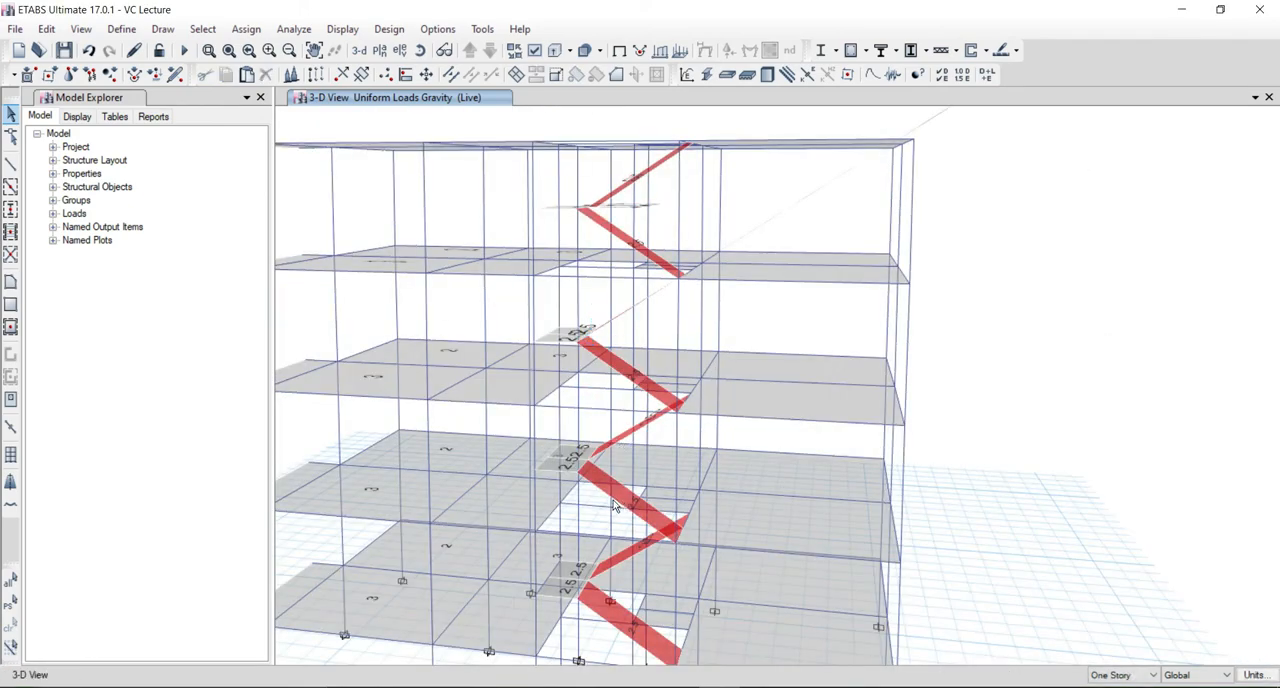
shift+middle_drag(614, 506, 544, 500)
middle_drag(463, 512, 503, 377)
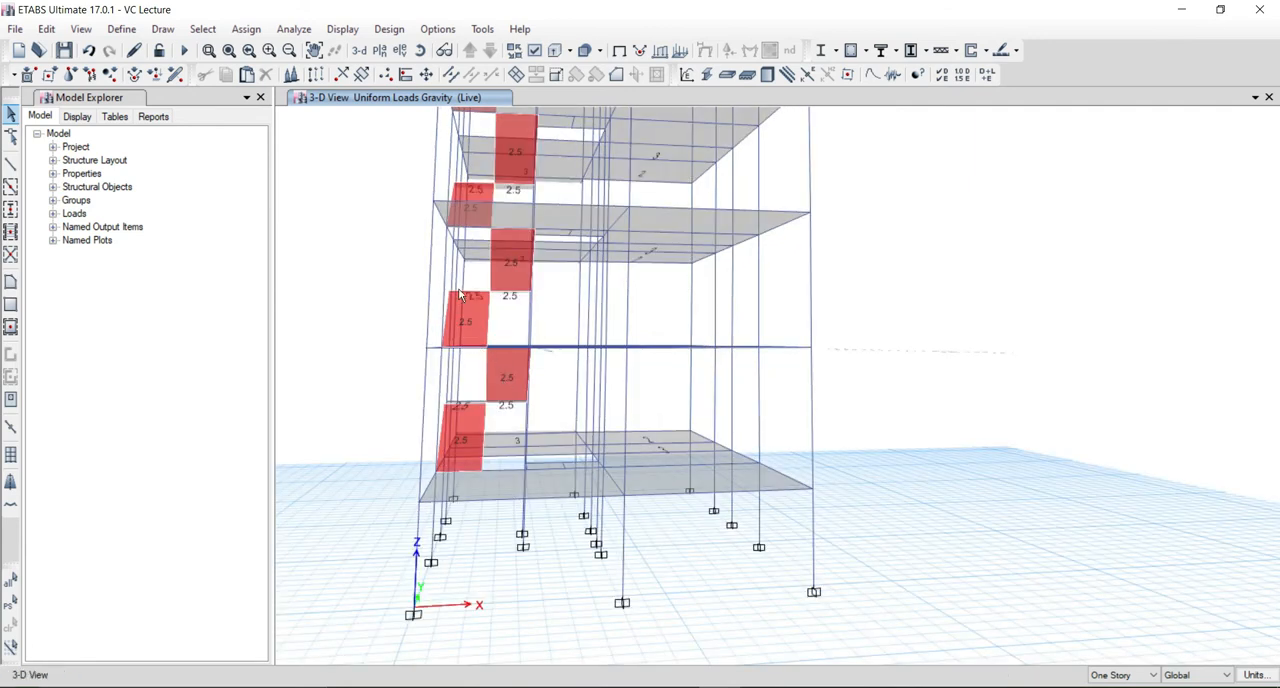
shift+middle_drag(484, 276, 686, 463)
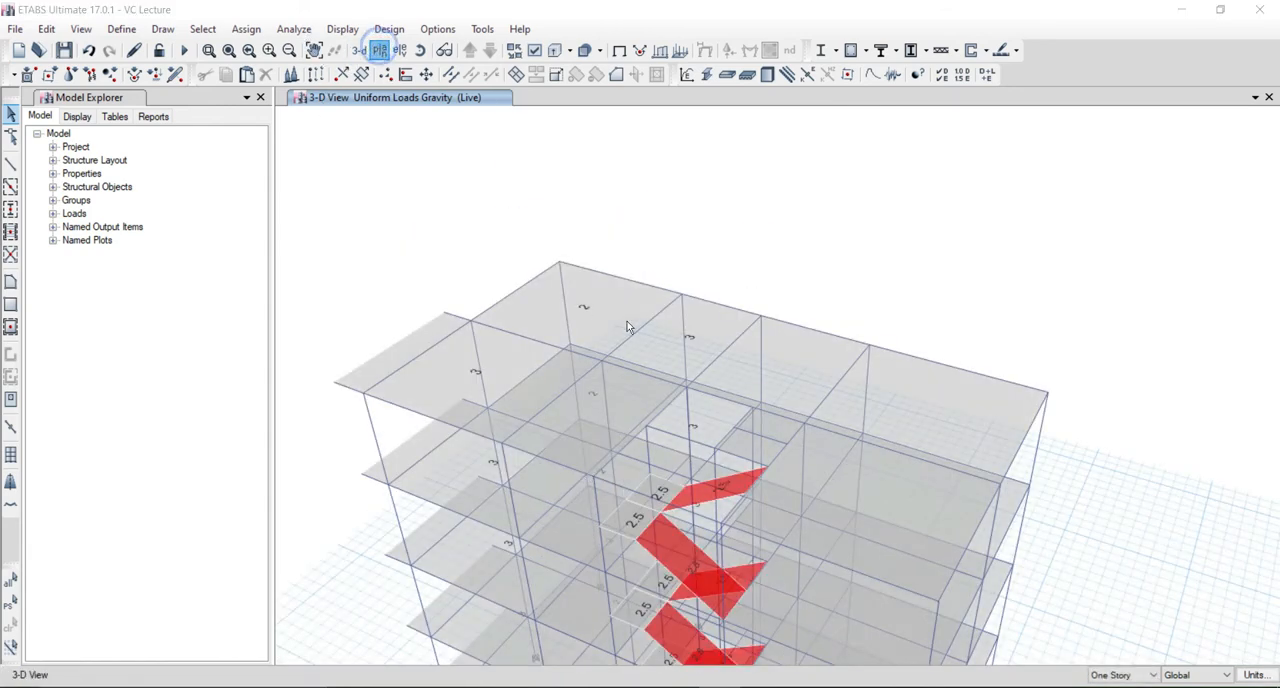
Replicate the columns and beams around the stair opening and lift shaft, plus both landing halves, from story TFR on TERRACE FR.
click(379, 50)
click(546, 342)
click(543, 320)
click(566, 547)
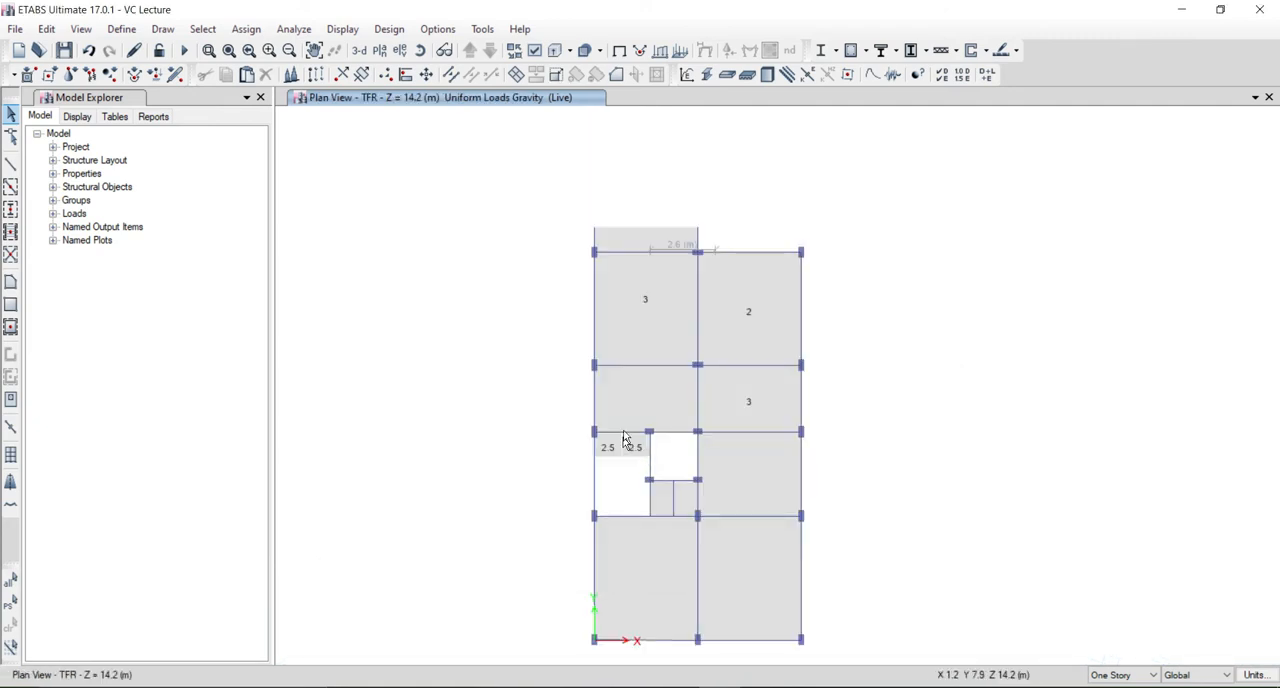
scroll(629, 437, up, 3)
scroll(546, 291, down, 1)
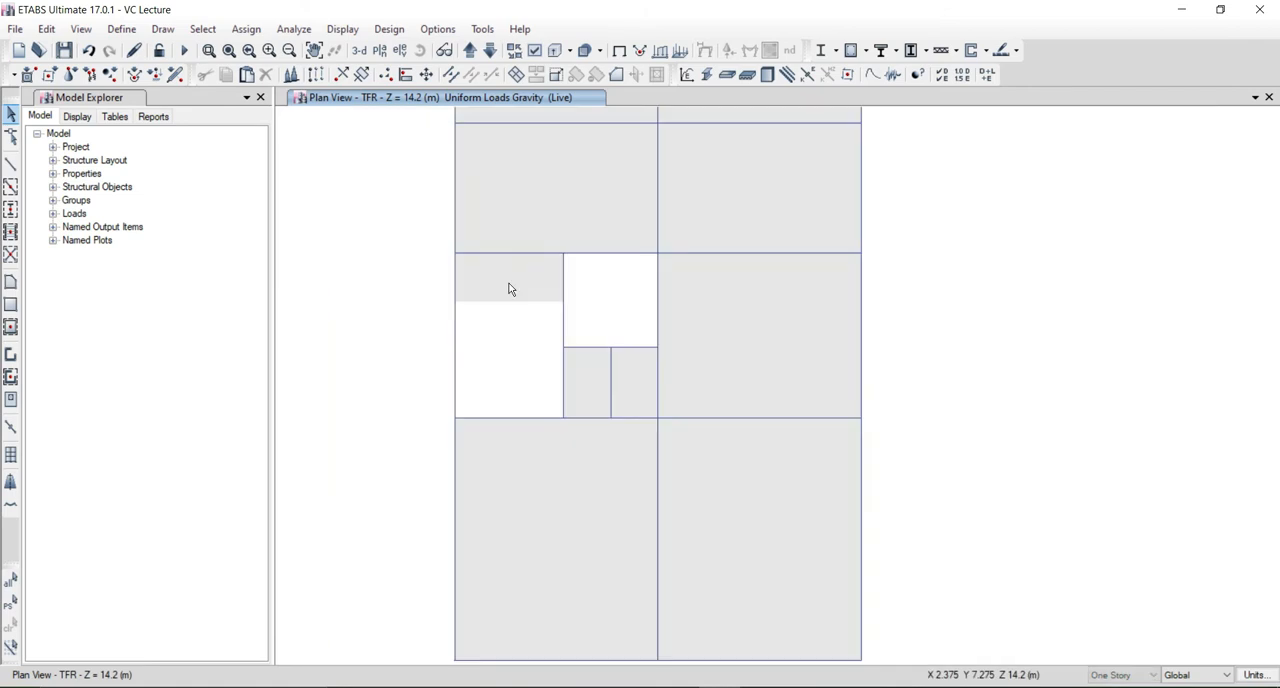
drag(438, 233, 574, 428)
drag(609, 229, 675, 370)
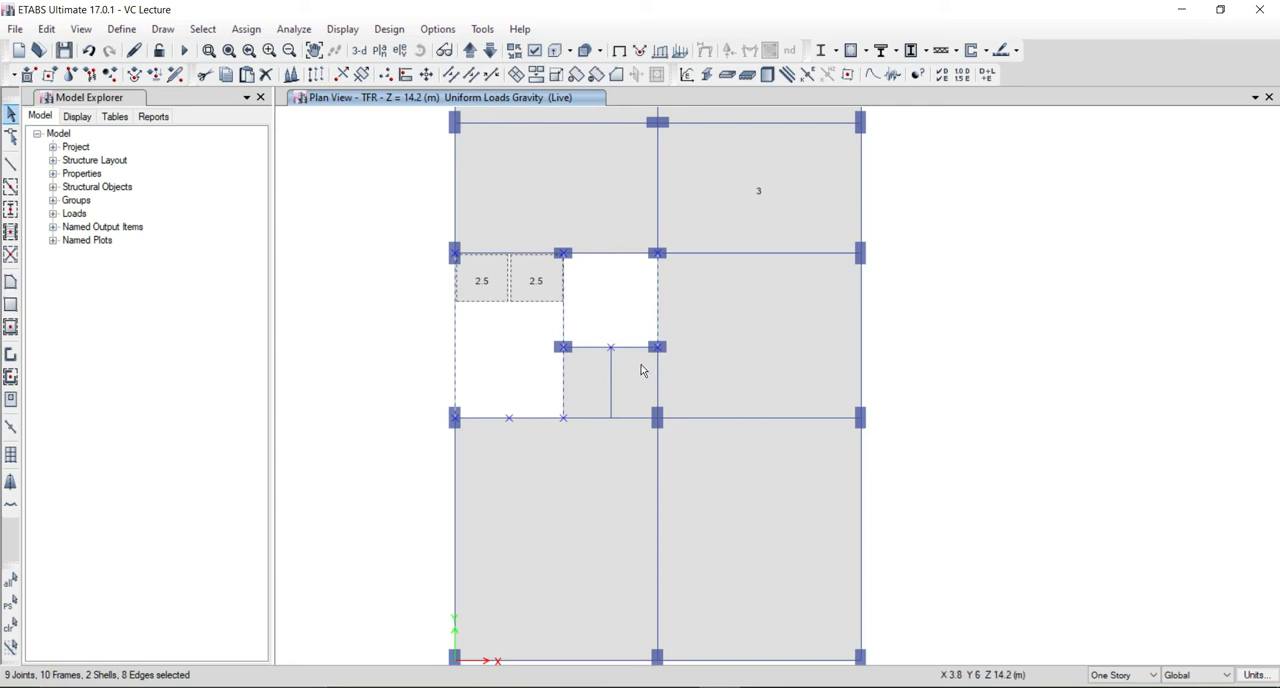
ctrl+click(609, 350)
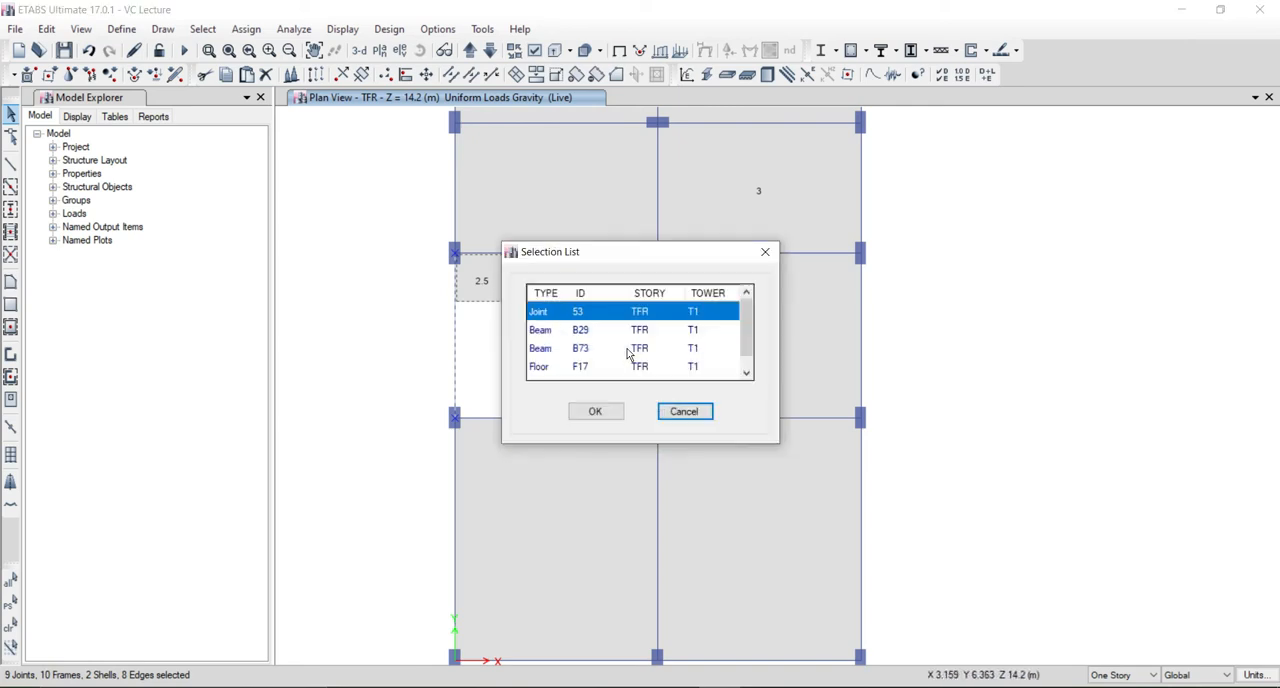
click(681, 413)
click(610, 348)
click(625, 350)
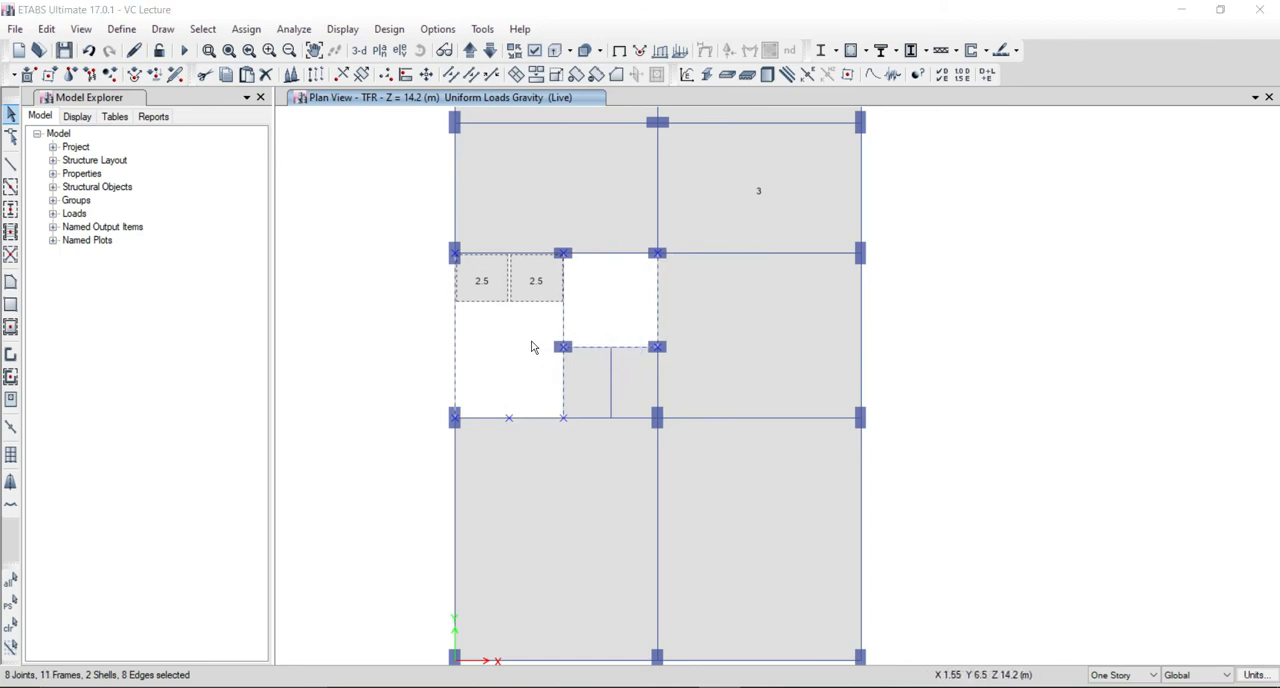
key(ctrl+r)
click(952, 207)
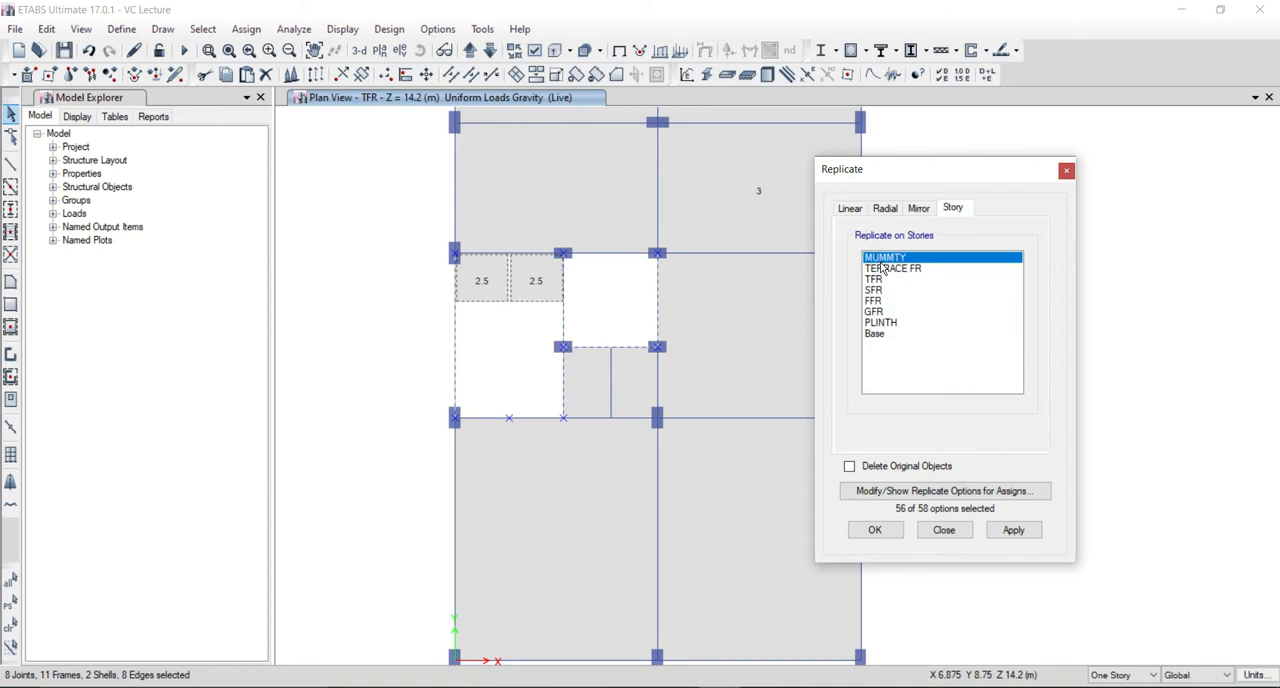
click(884, 268)
click(876, 528)
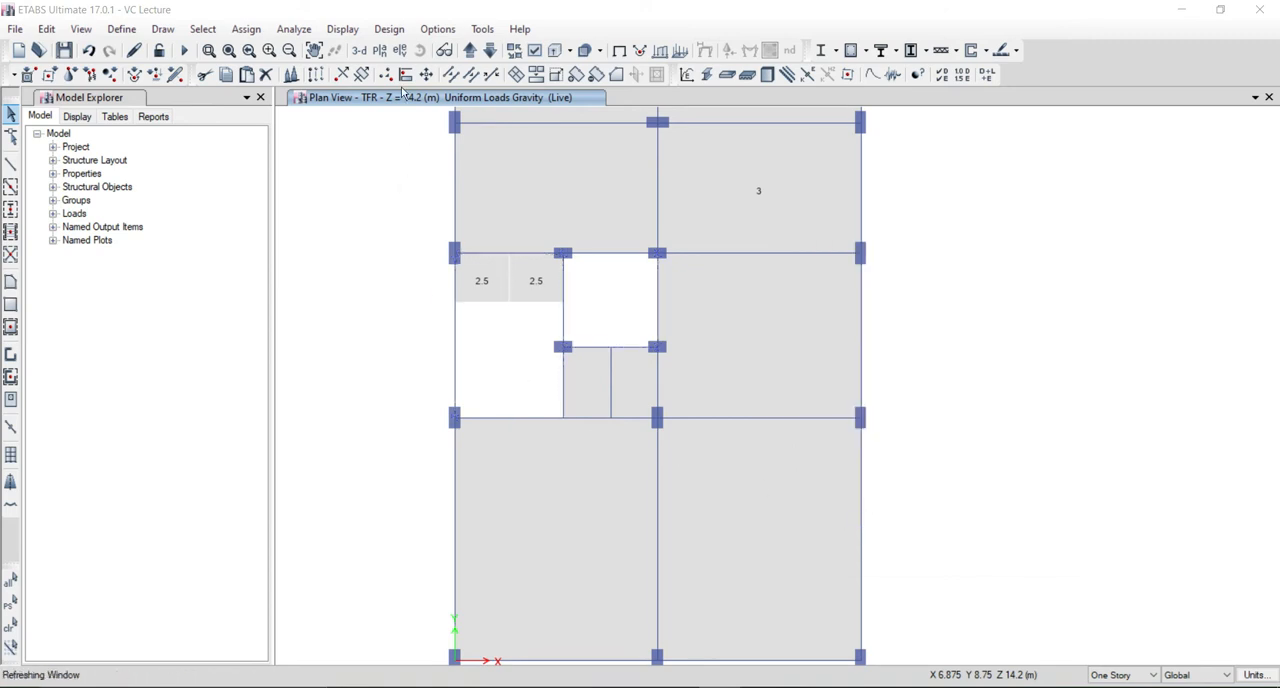
Delete both landing halves from story TERRACE FR, keeping the columns and beams there.
click(360, 52)
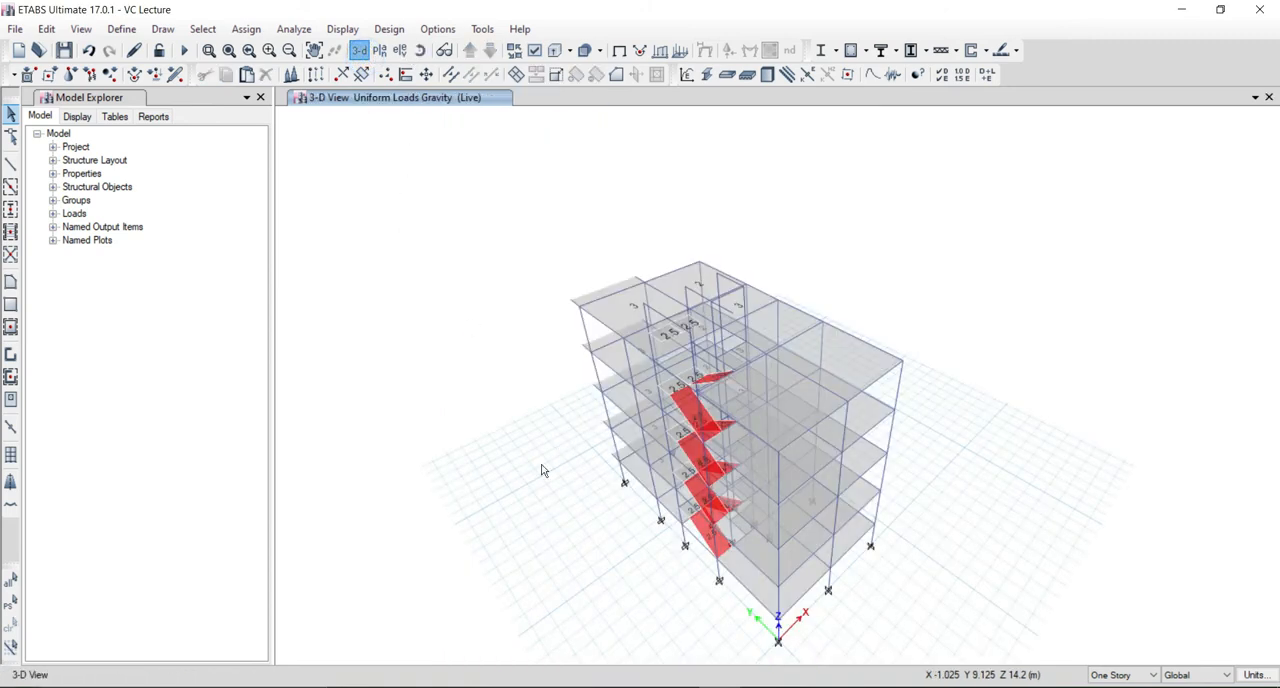
shift+middle_drag(608, 514, 650, 480)
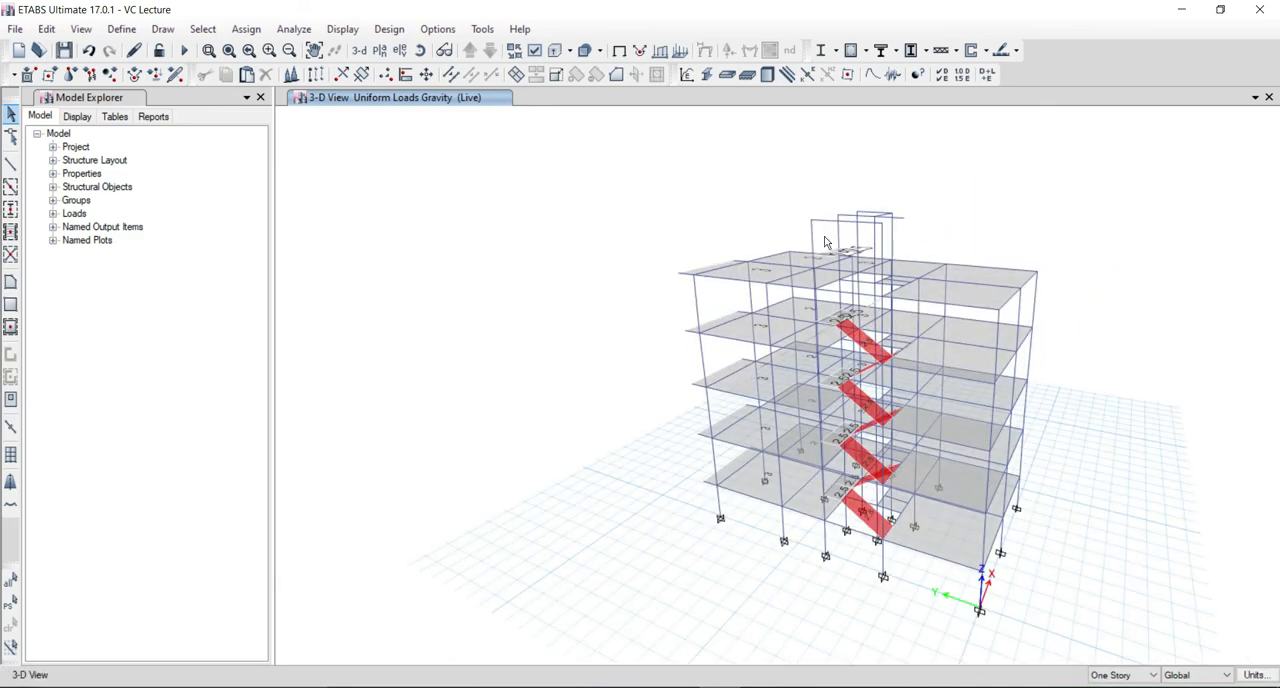
scroll(840, 212, up, 4)
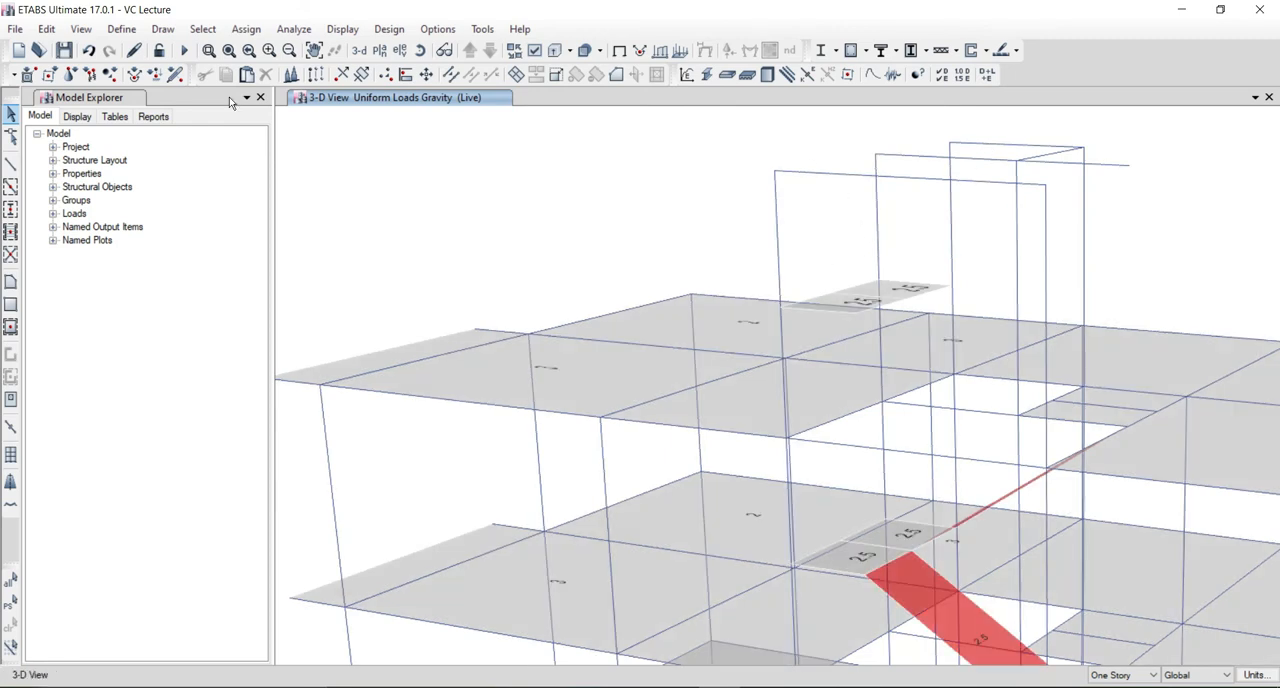
click(379, 50)
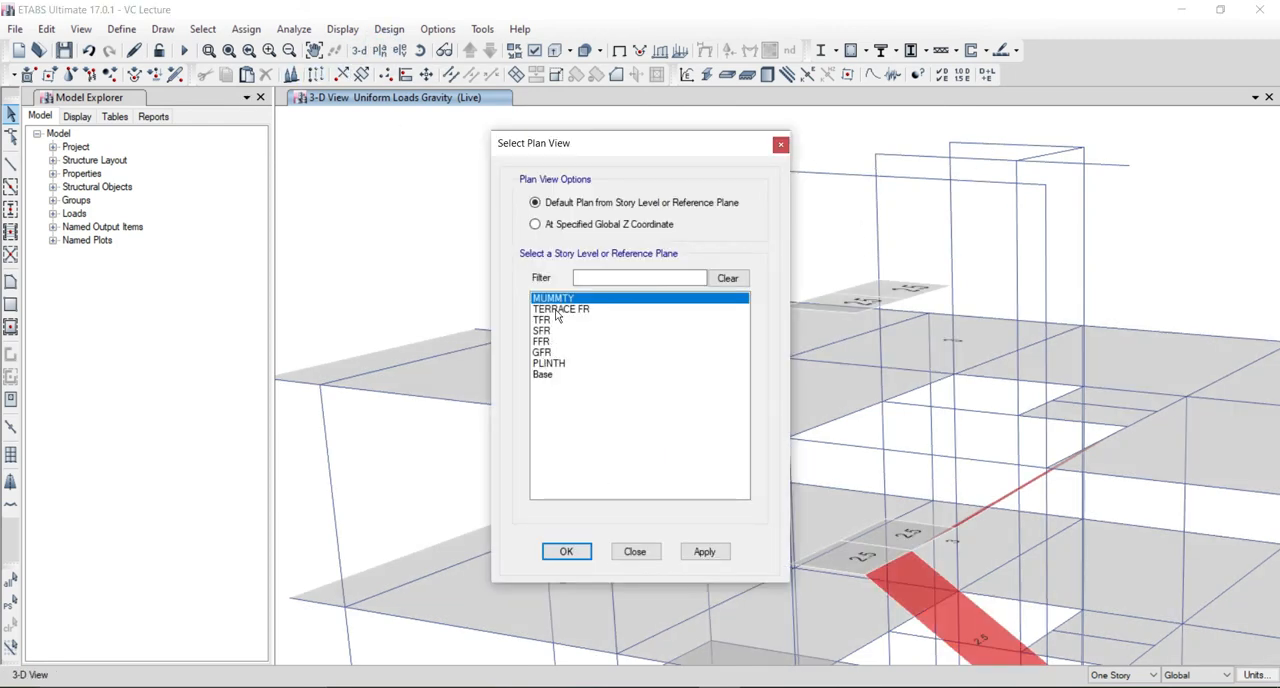
click(555, 310)
key(Return)
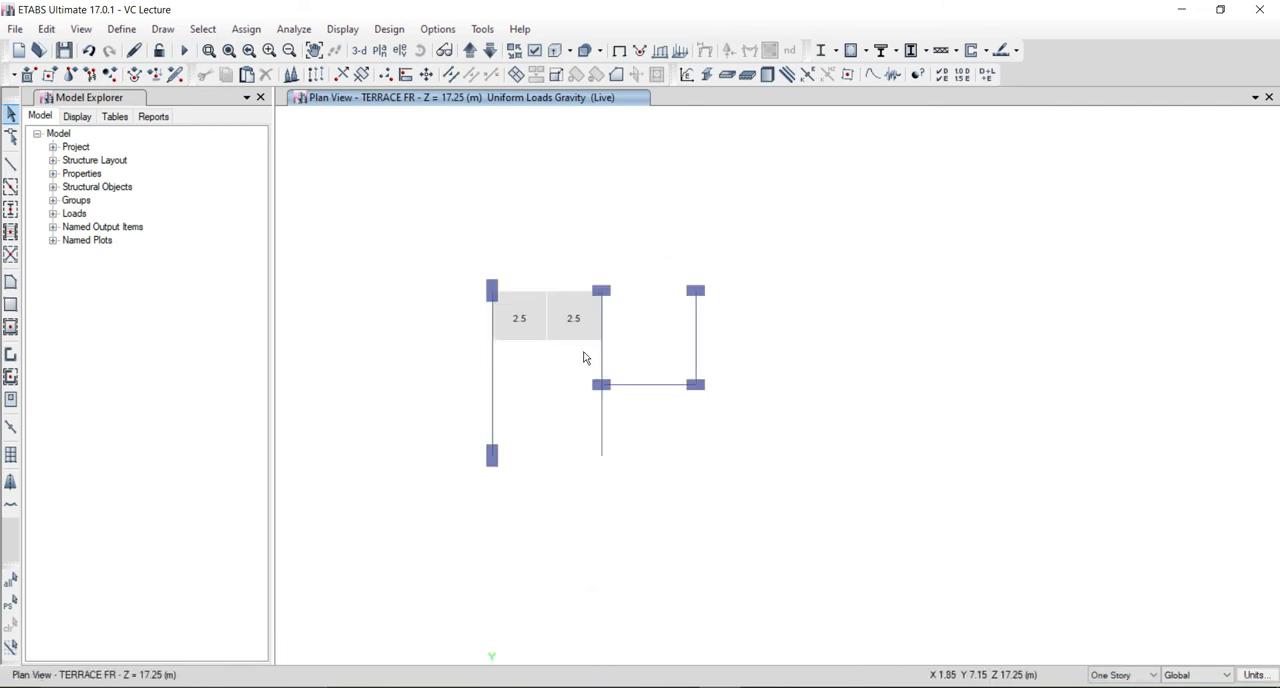
drag(586, 358, 517, 314)
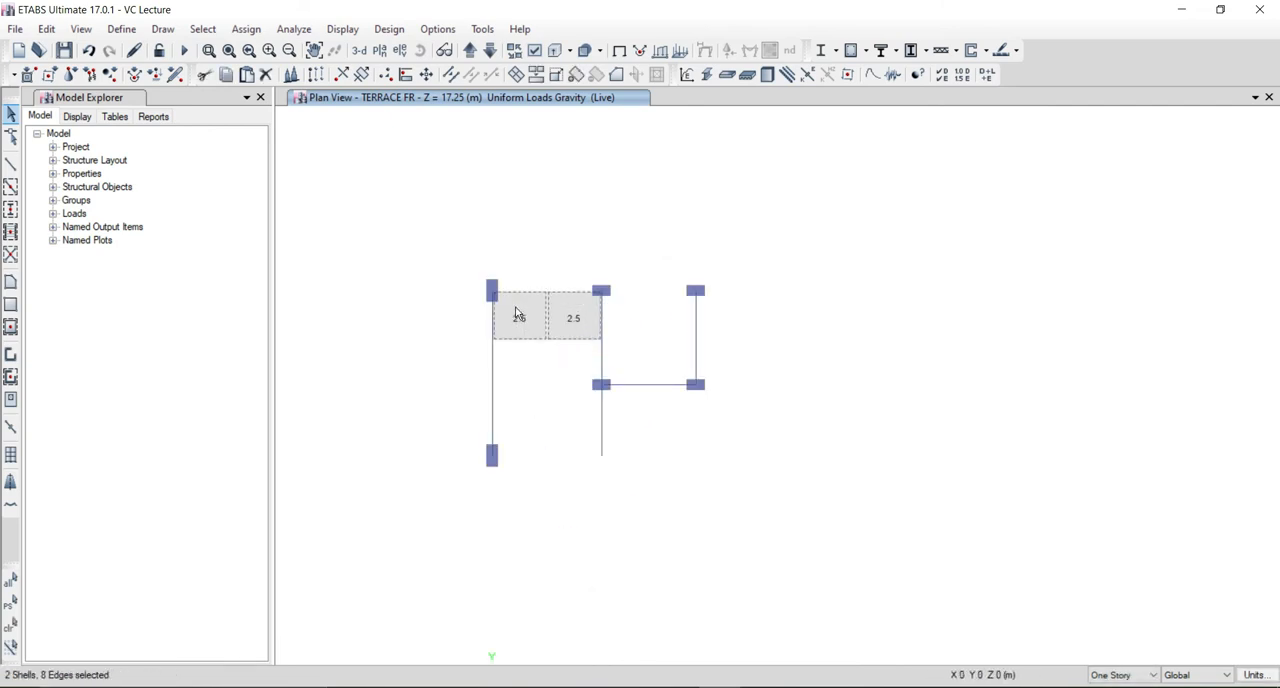
key(Delete)
Replicate the X-direction beam along the landing side of the stair opening from story TFR on TERRACE FR.
click(490, 50)
click(566, 291)
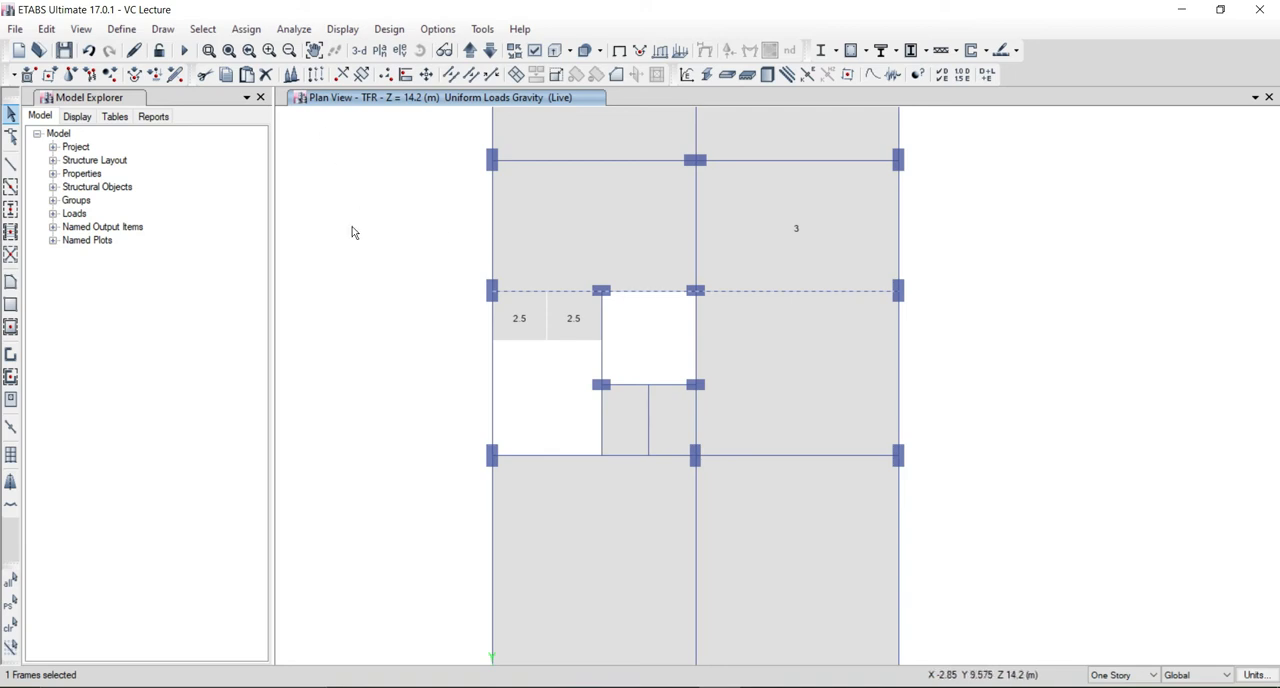
key(ctrl+r)
click(953, 208)
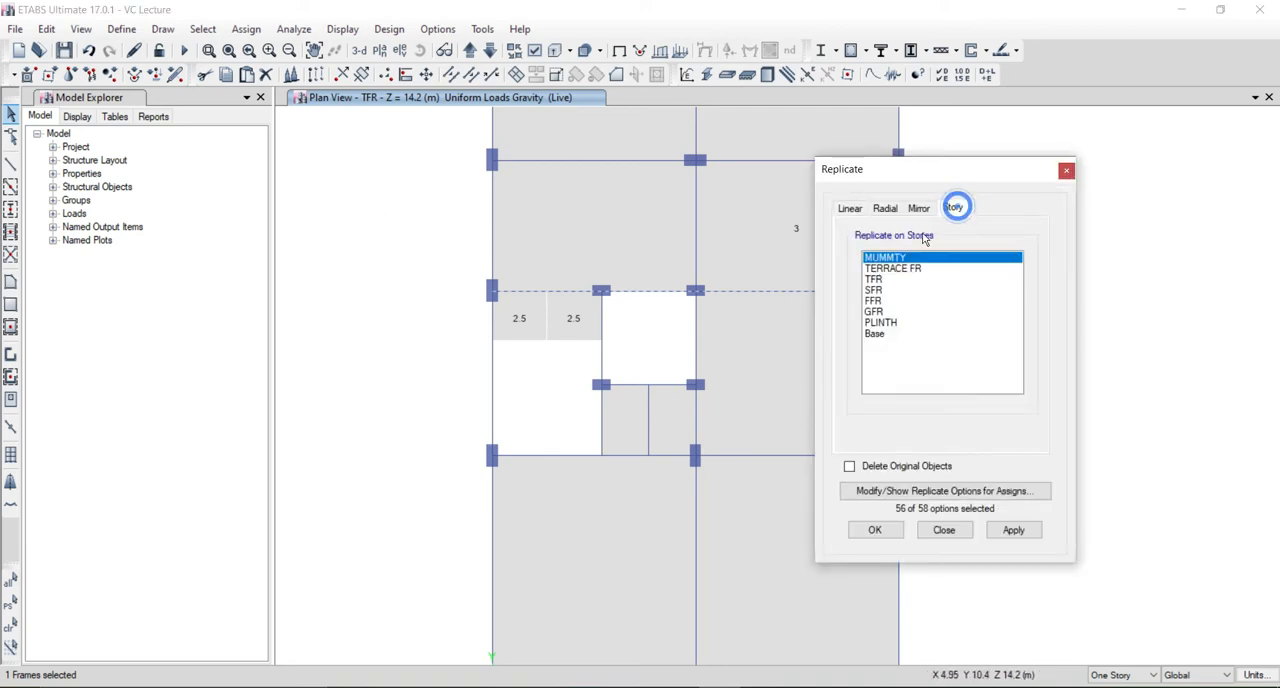
click(900, 268)
click(875, 530)
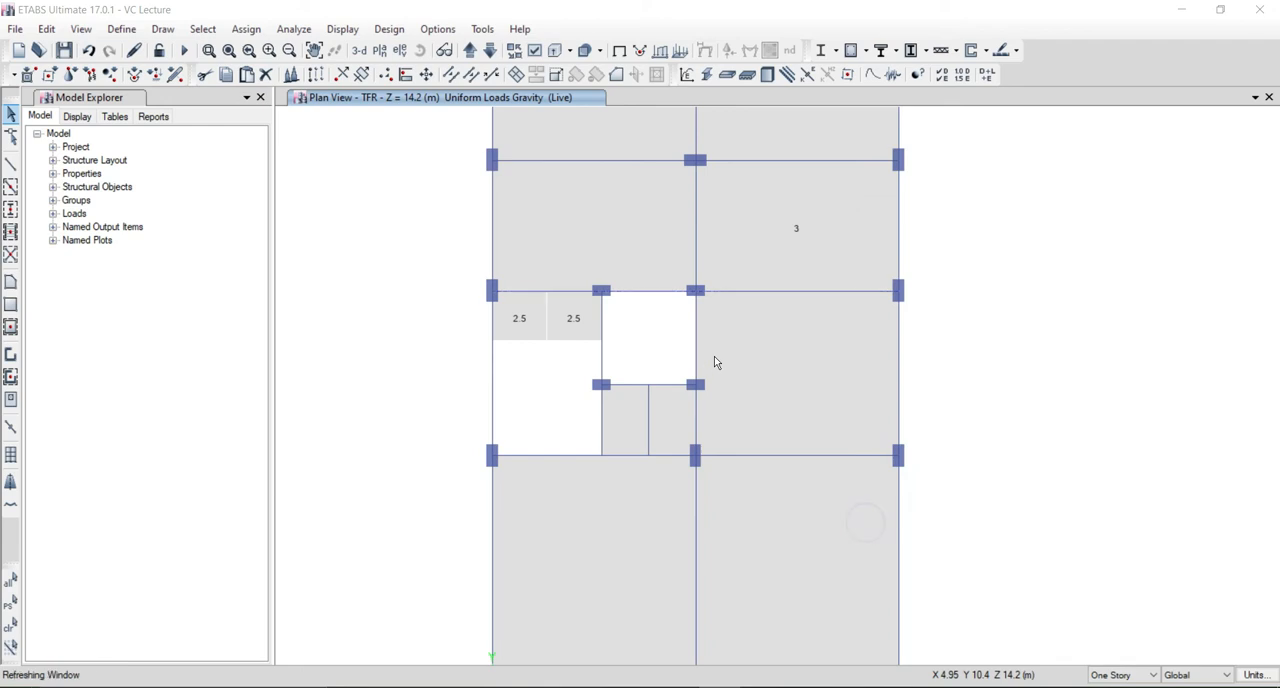
Break the landing-side beam on TERRACE FR at its intersection with the lift shaft's outer side beam and delete the overhanging piece.
click(469, 50)
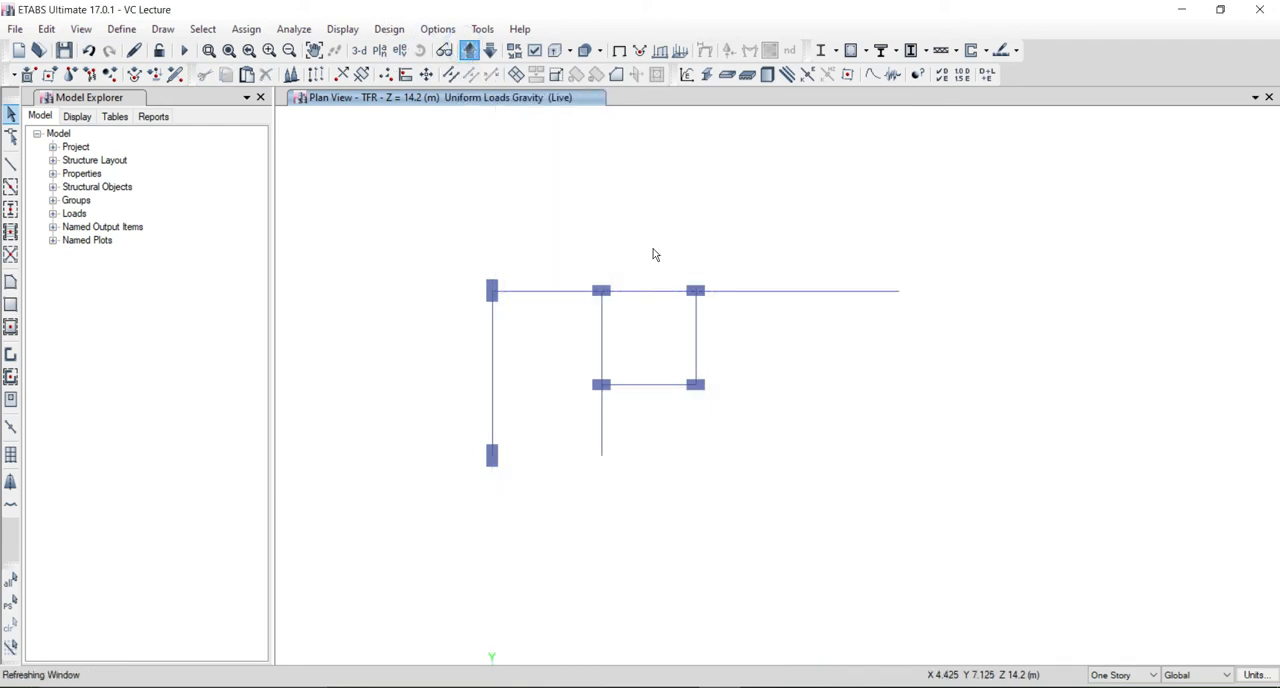
click(727, 291)
click(695, 313)
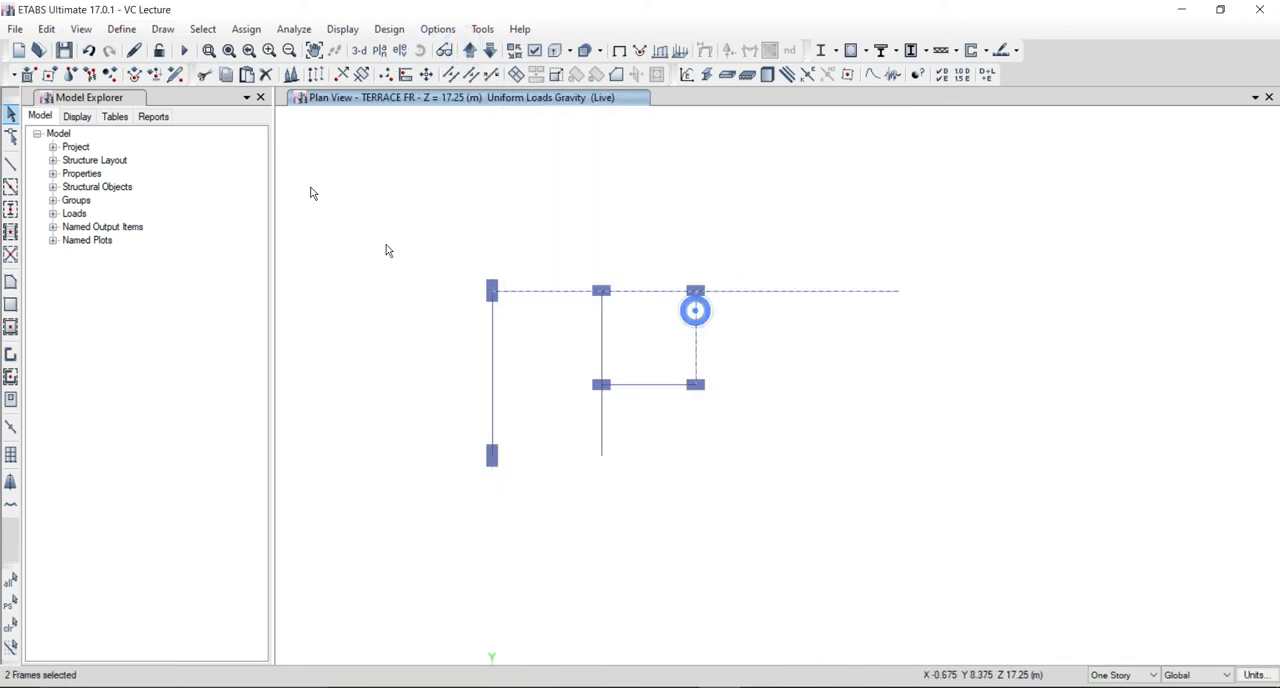
click(46, 29)
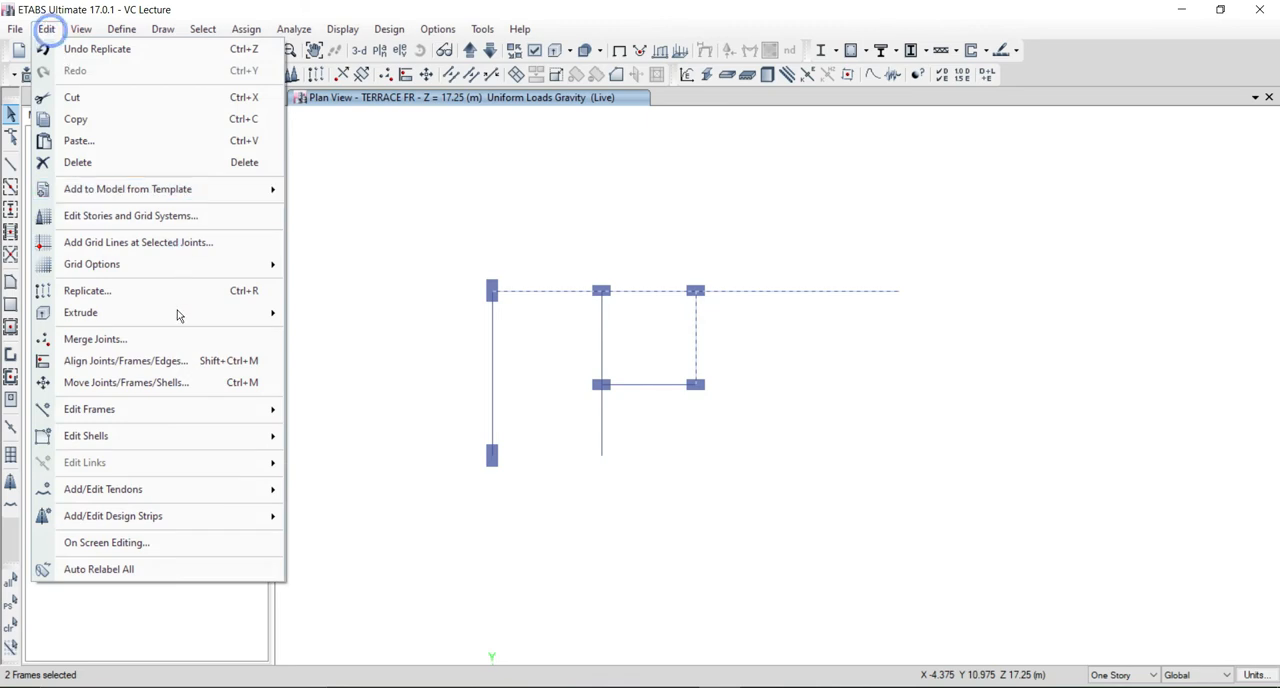
click(183, 406)
click(335, 410)
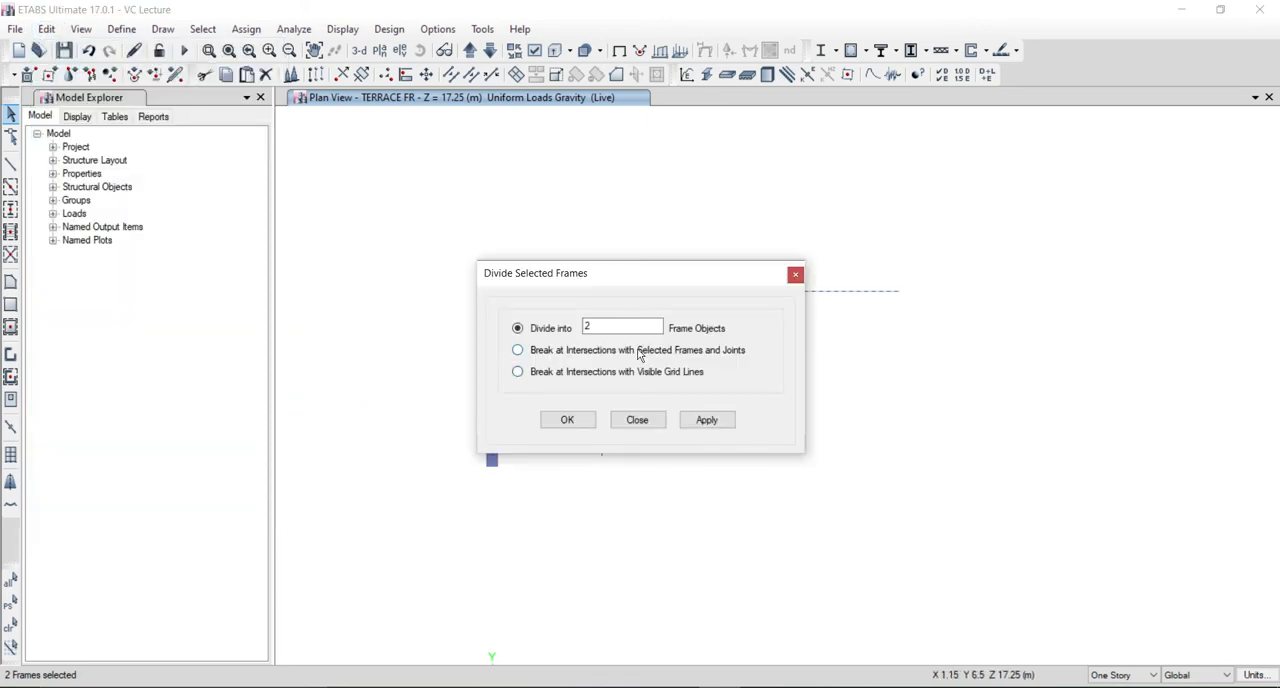
click(638, 352)
click(566, 418)
drag(740, 237, 723, 194)
key(Delete)
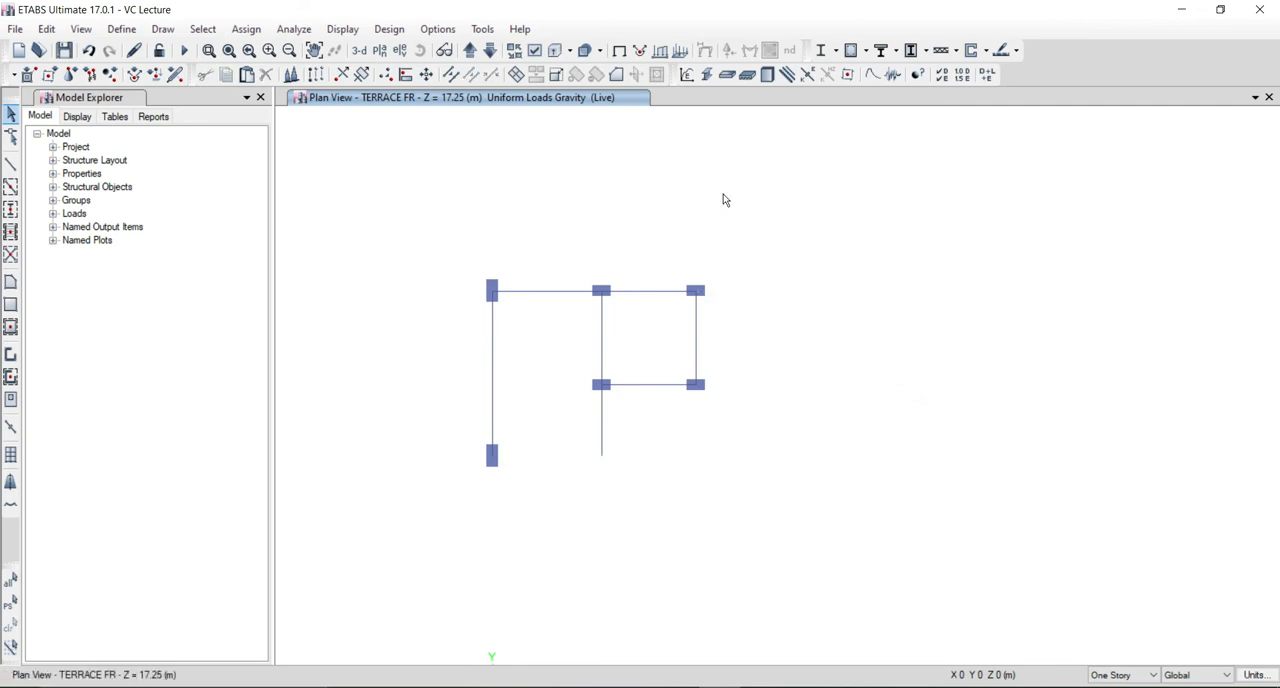
Replicate the beam along the stair opening's edge opposite the landing, with its inner end column, from TFR on TERRACE FR.
middle_drag(617, 400, 616, 341)
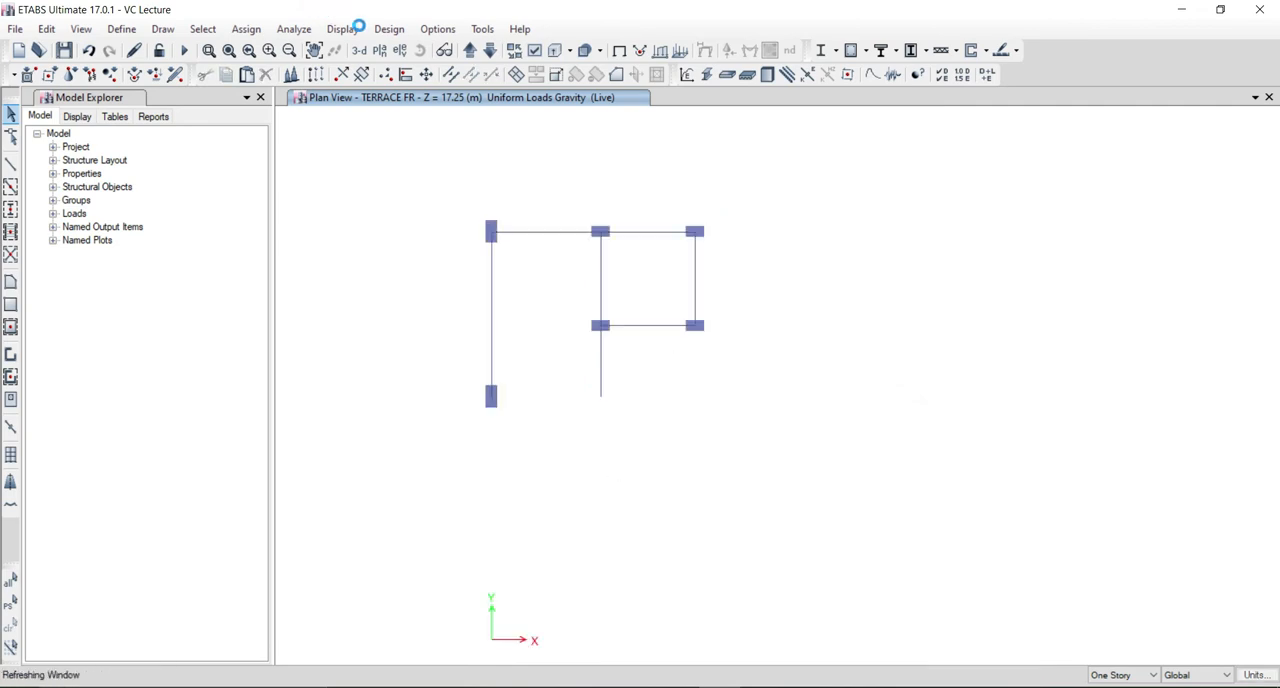
click(493, 51)
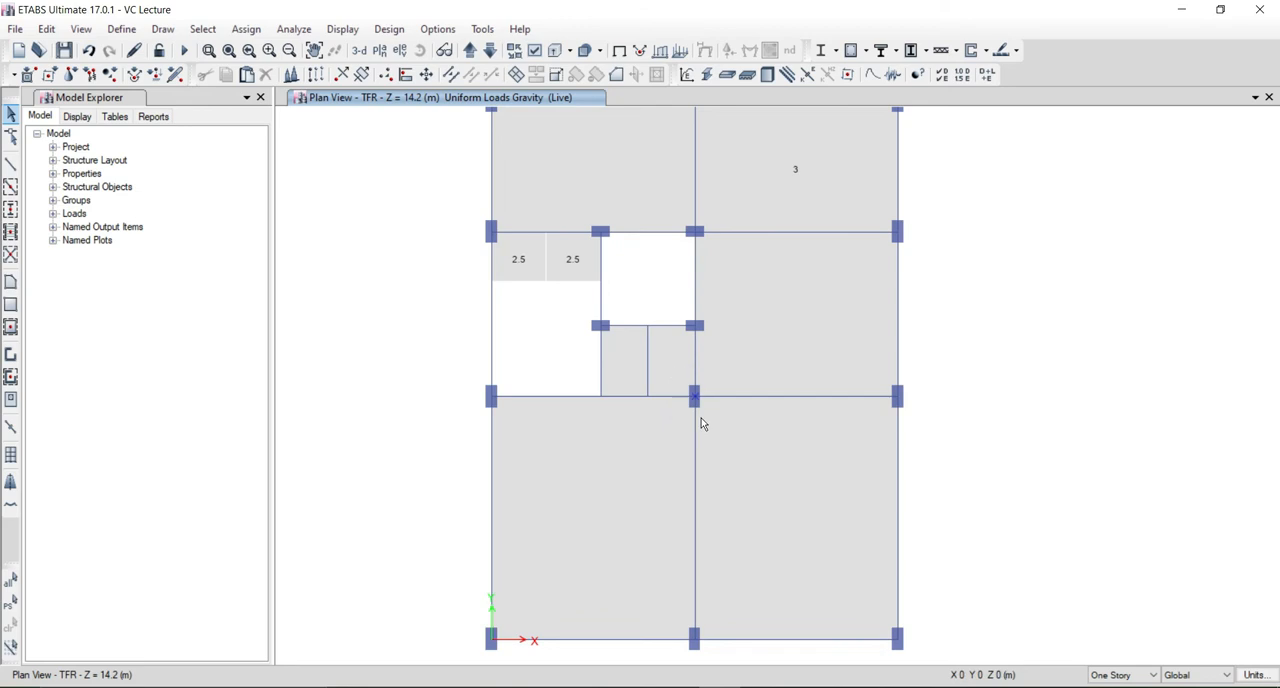
click(572, 396)
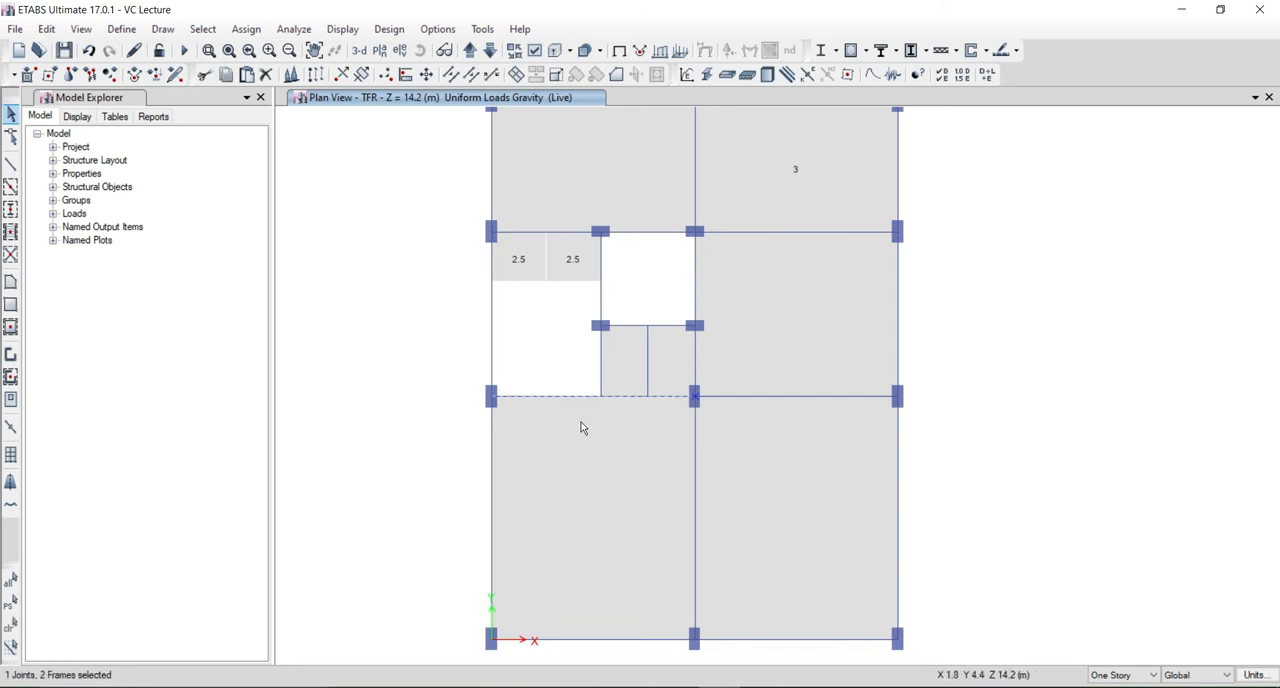
key(ctrl+r)
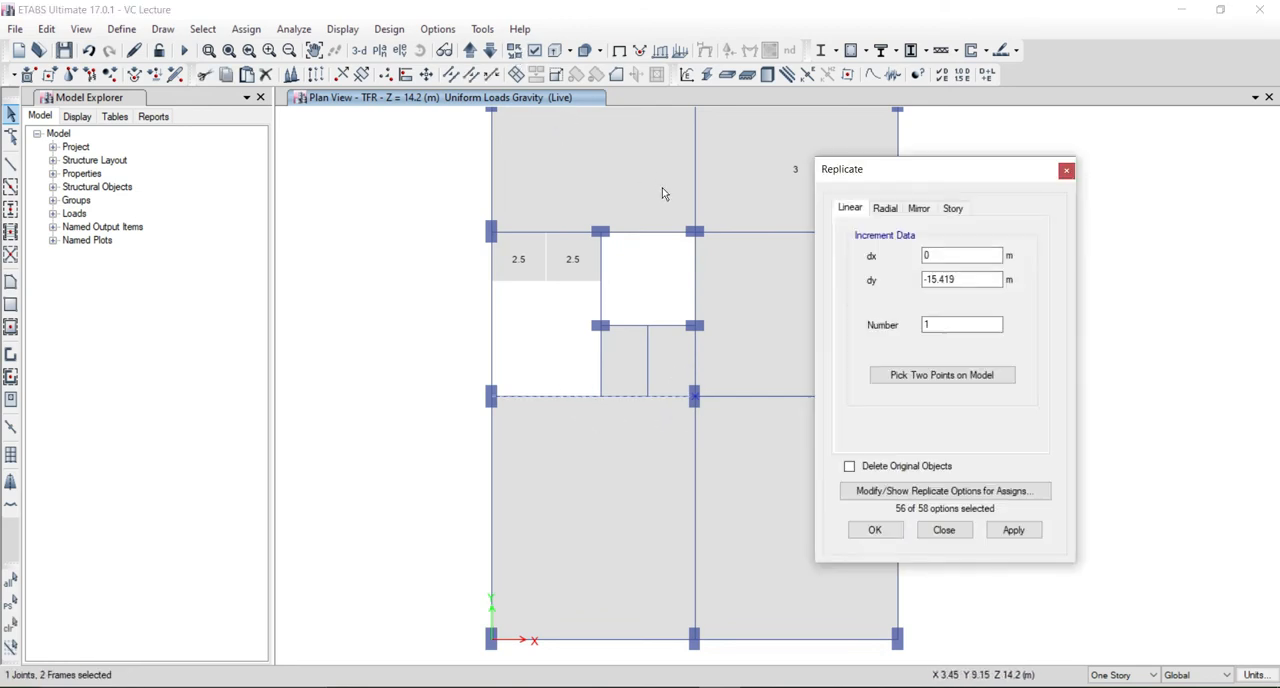
click(953, 208)
click(890, 268)
click(874, 529)
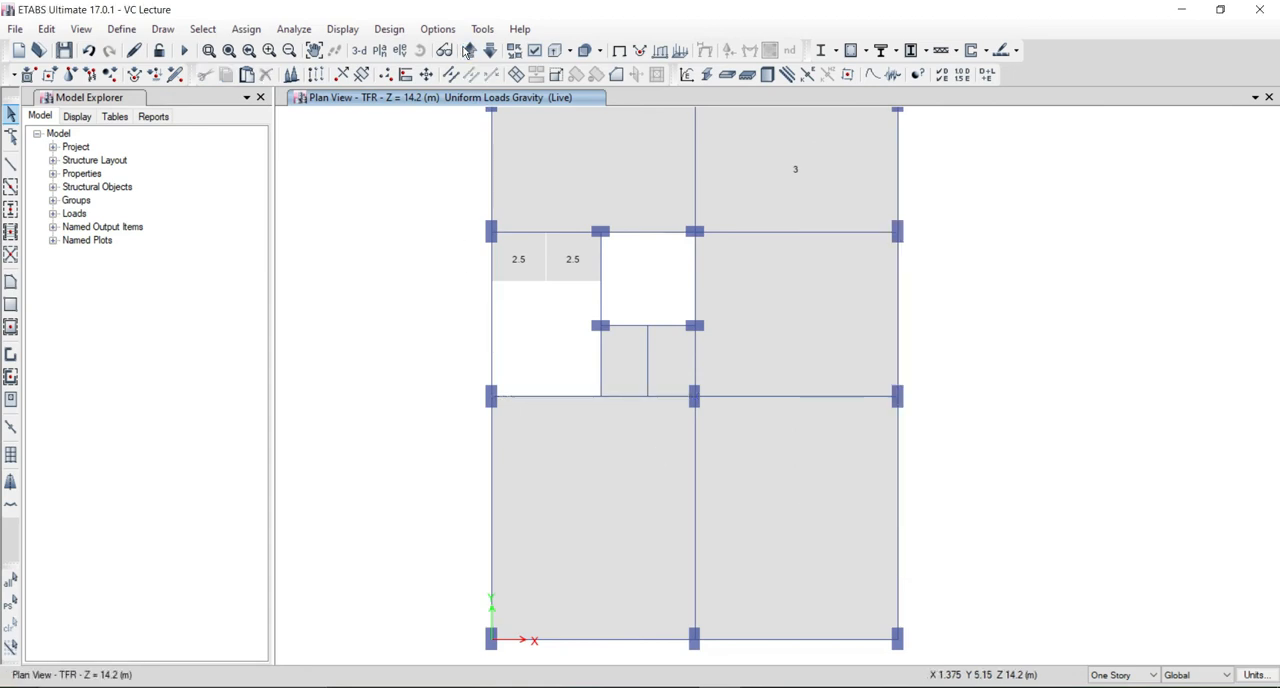
click(469, 50)
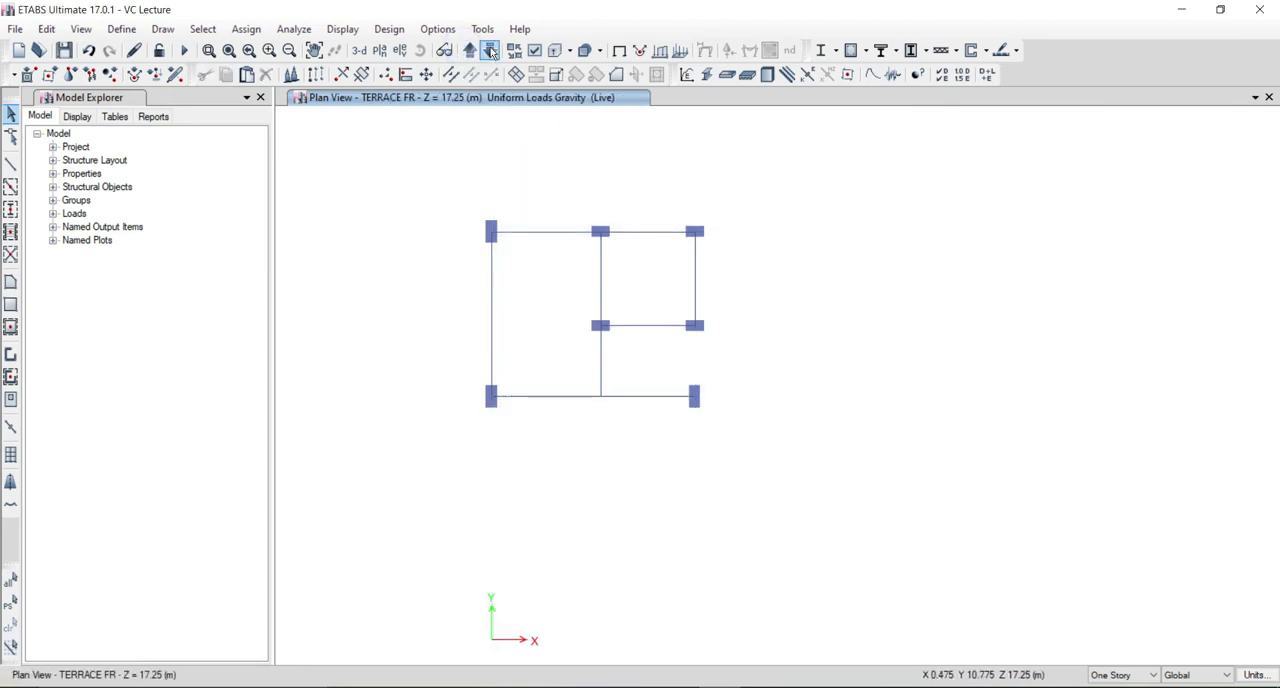
Replicate the short Y-direction beam between the lift shaft's outer corner column and the interior column from TFR on TERRACE FR.
click(490, 50)
click(695, 363)
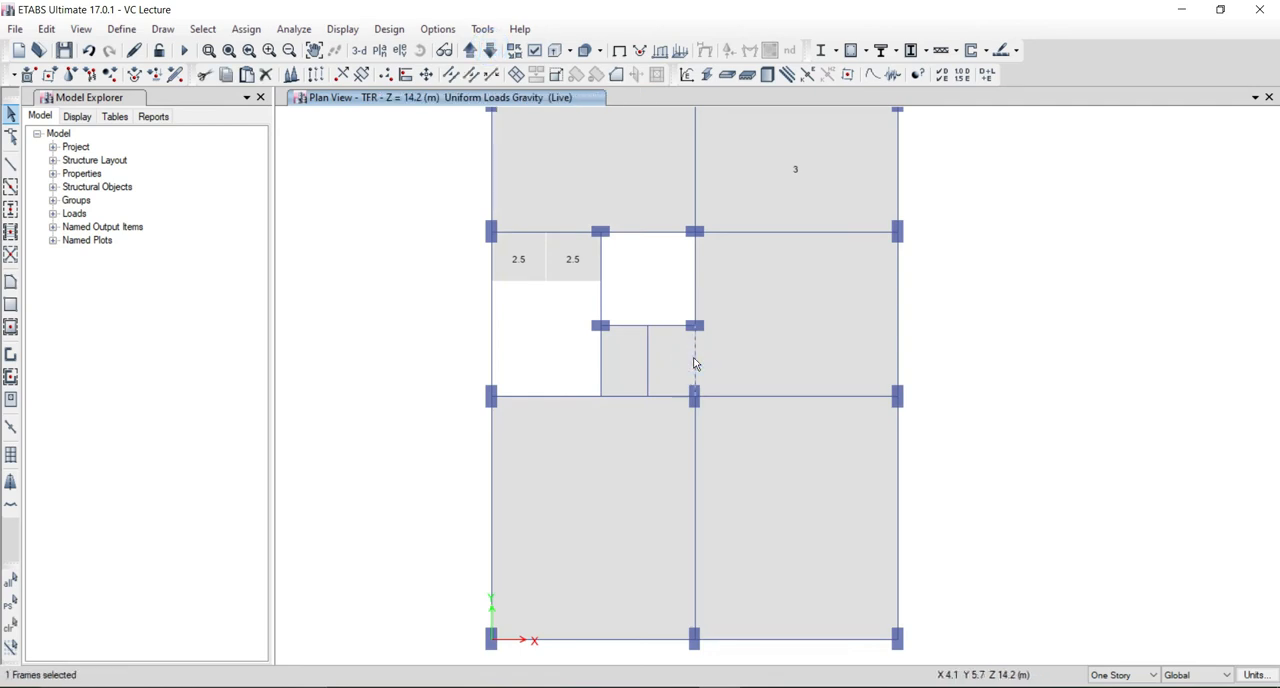
key(ctrl+r)
click(955, 208)
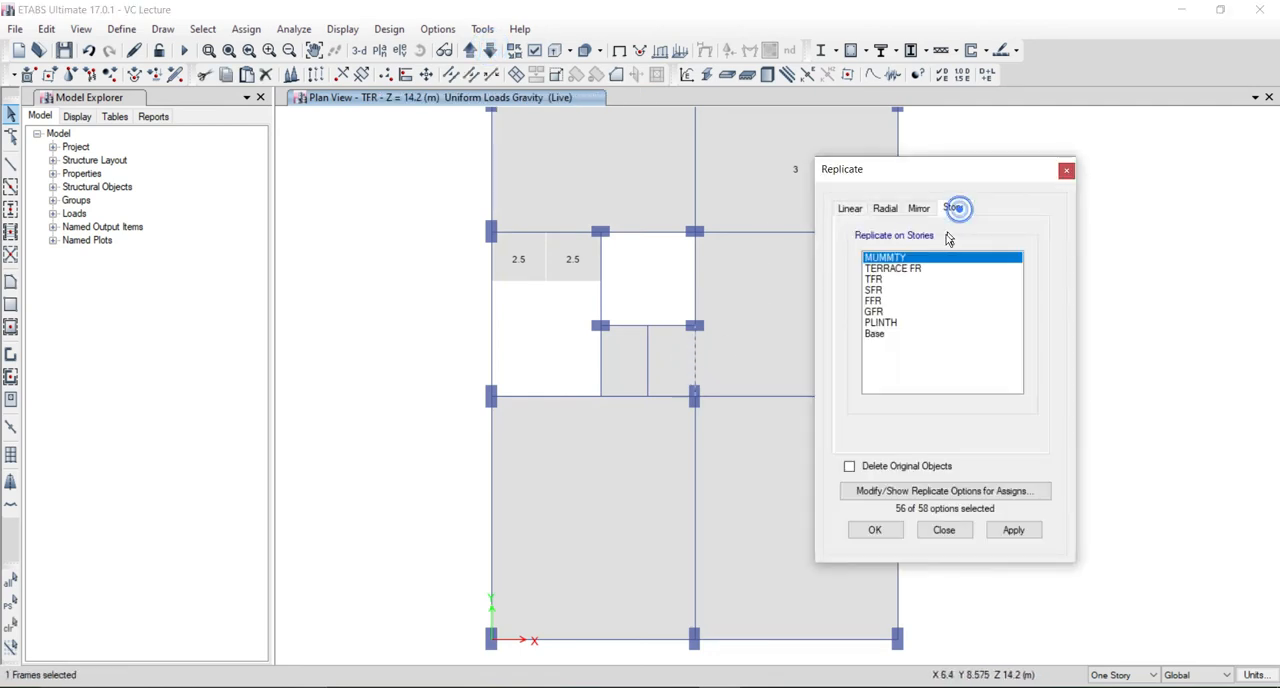
click(910, 269)
click(875, 530)
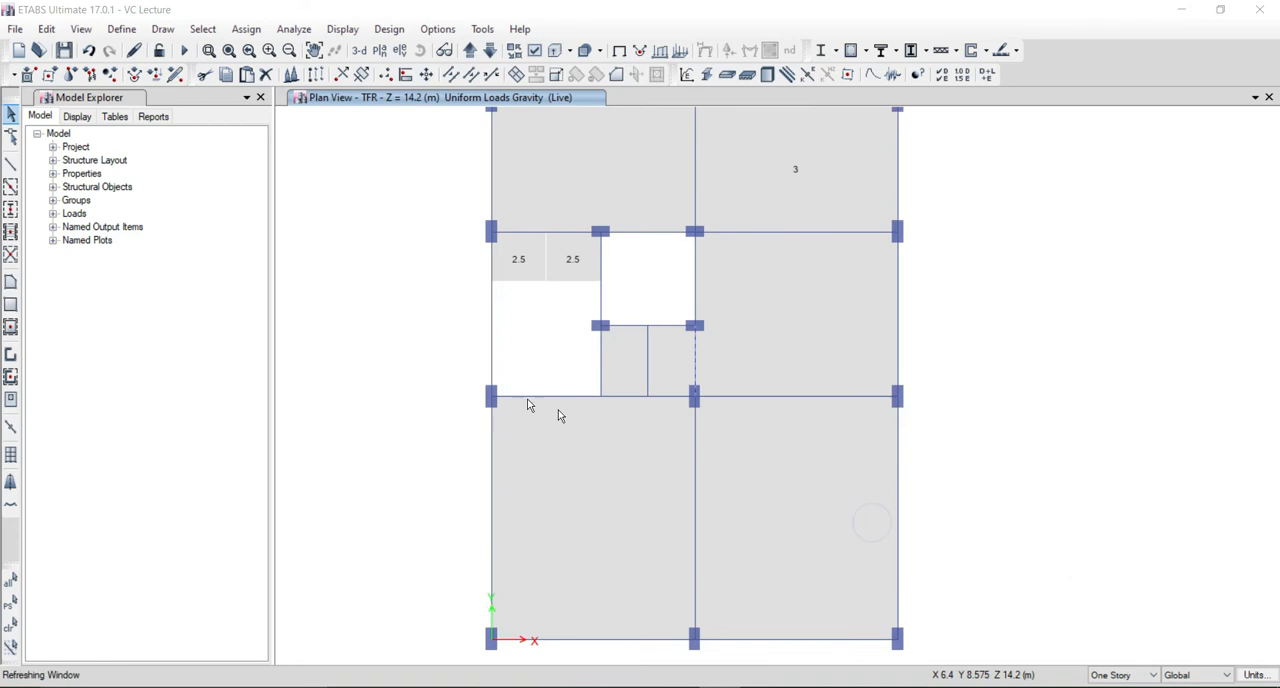
click(469, 50)
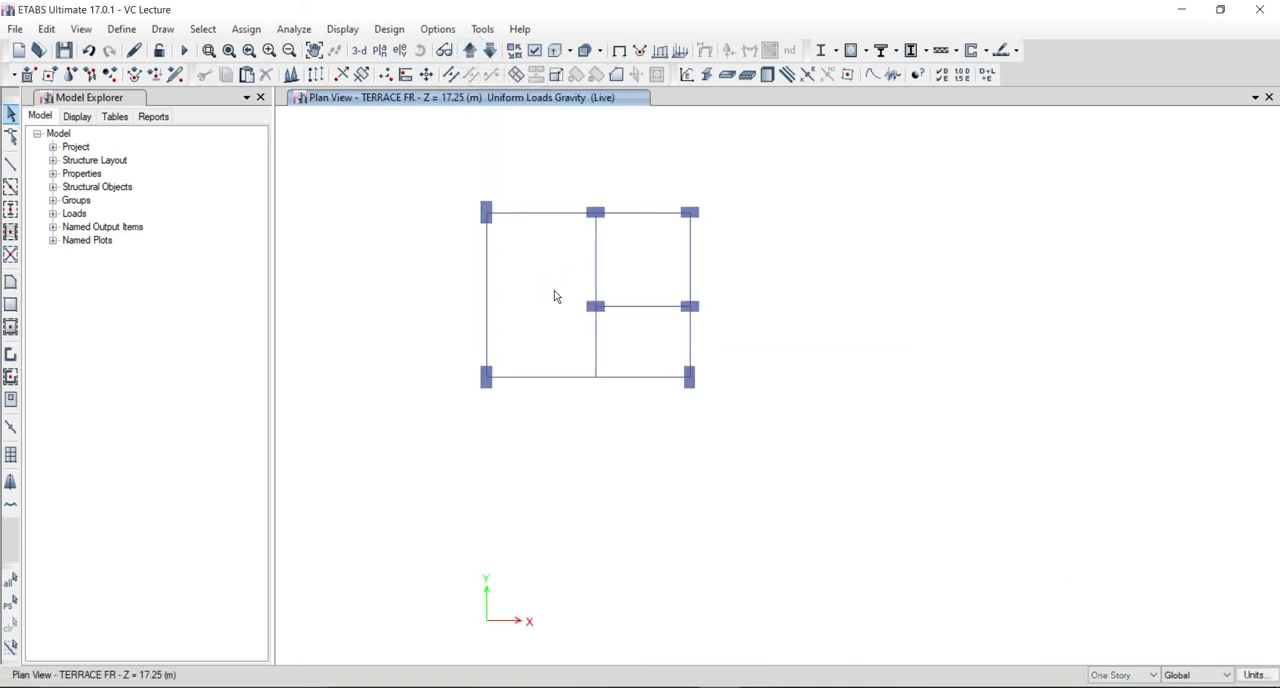
Draw an S125M25 slab on TERRACE FR covering the stair bay, through the joints of its surrounding beams.
click(10, 282)
click(487, 212)
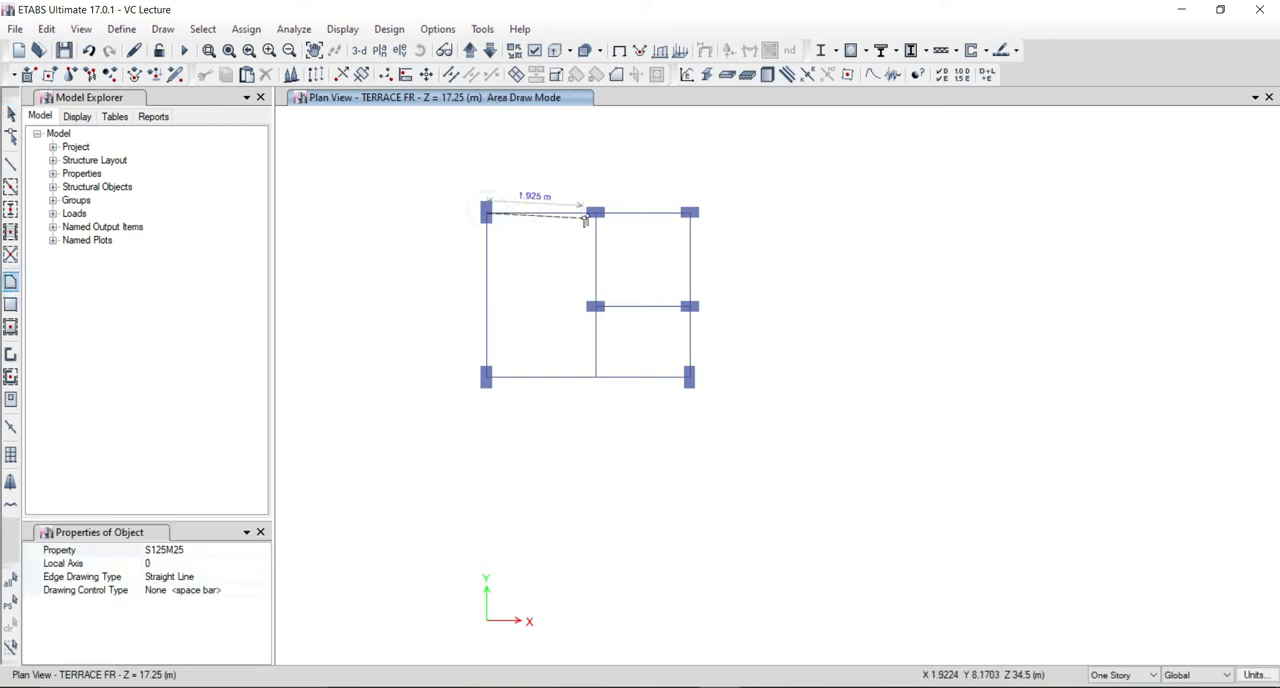
click(595, 212)
click(595, 306)
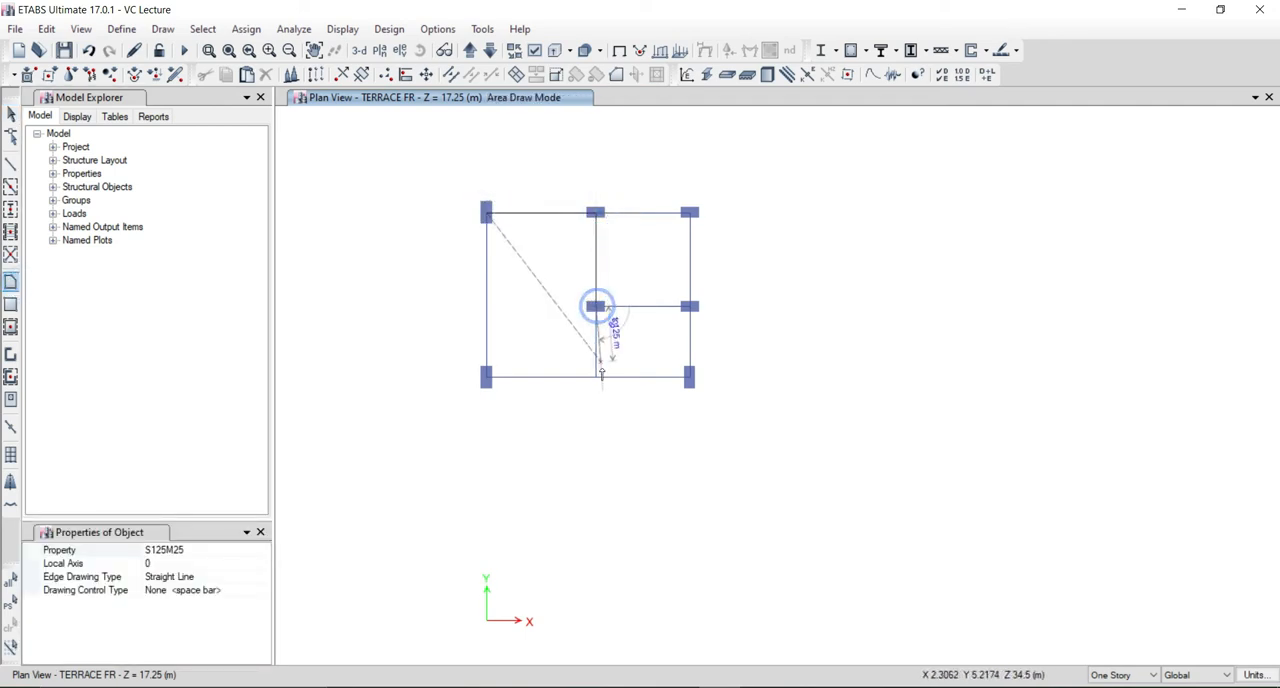
click(596, 377)
click(486, 377)
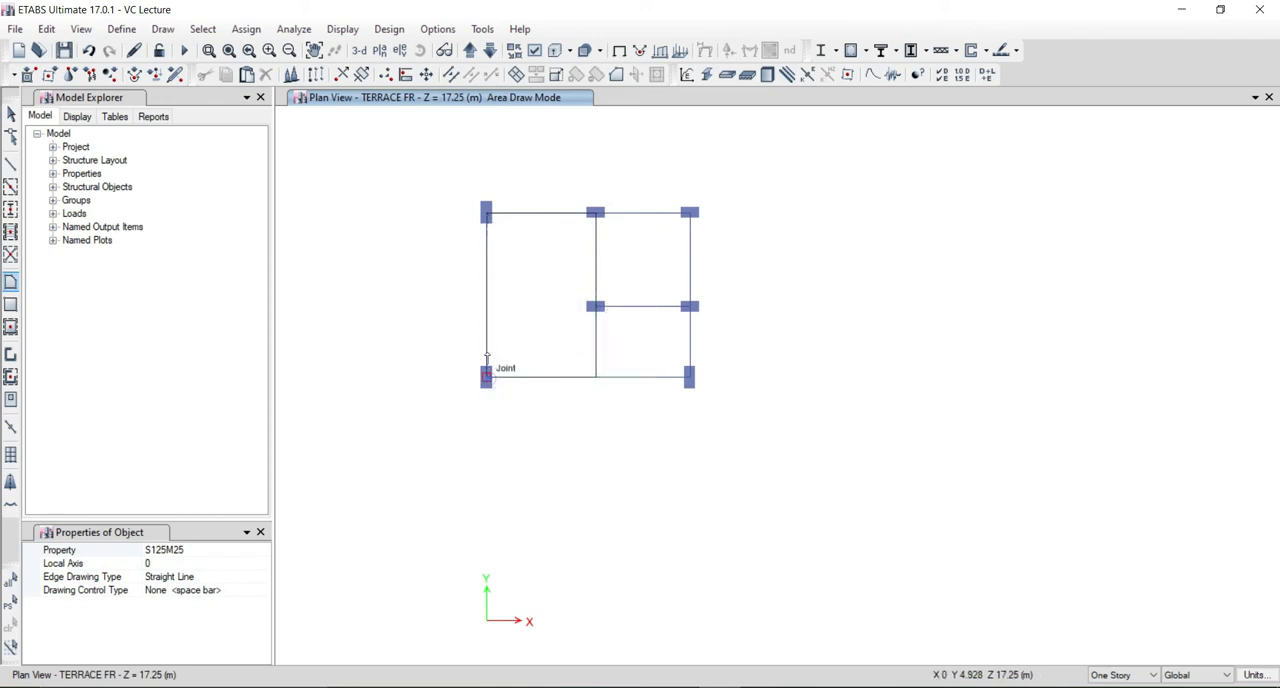
click(486, 212)
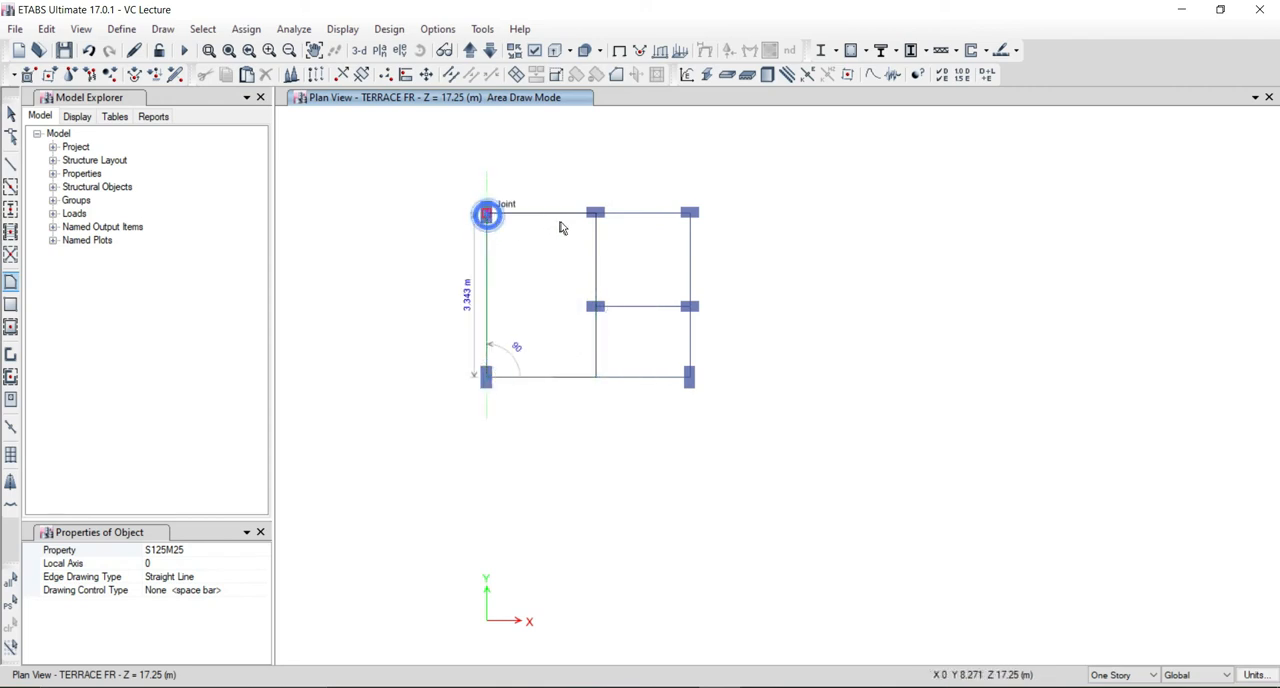
Draw an S125M25 slab on TERRACE FR over the bay enclosed by four columns beside the stair bay, following its corner joints.
key(Return)
click(595, 212)
click(689, 212)
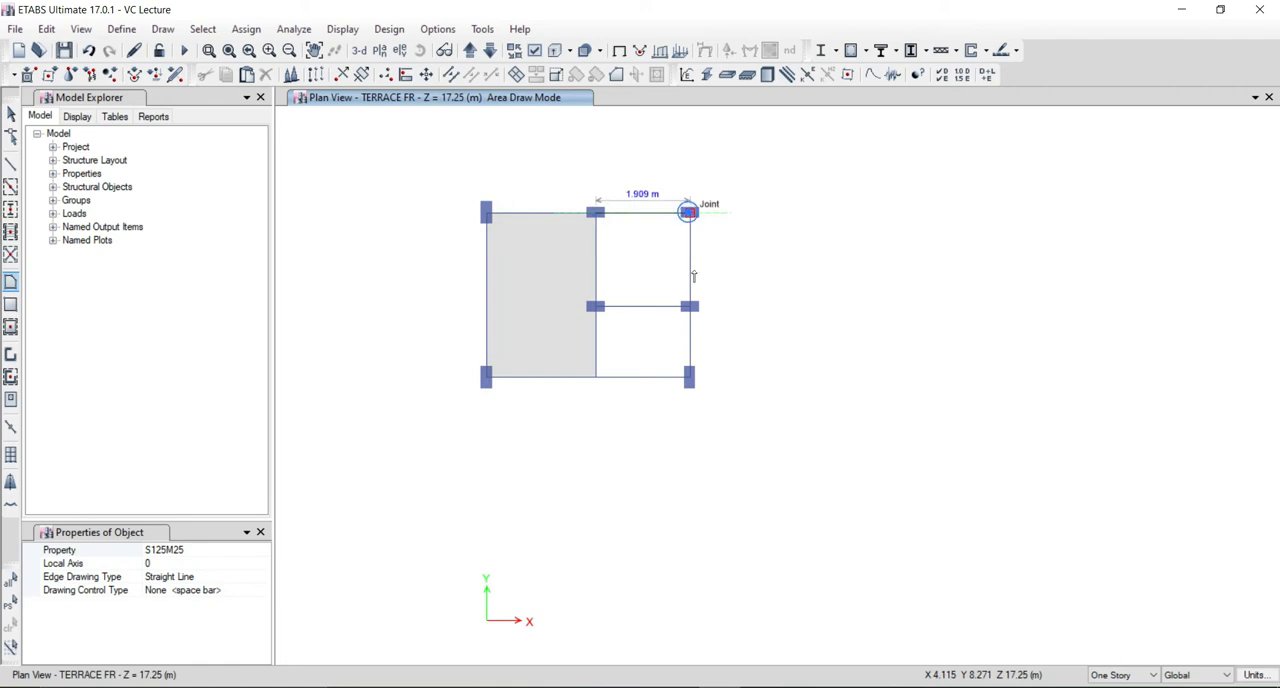
click(690, 306)
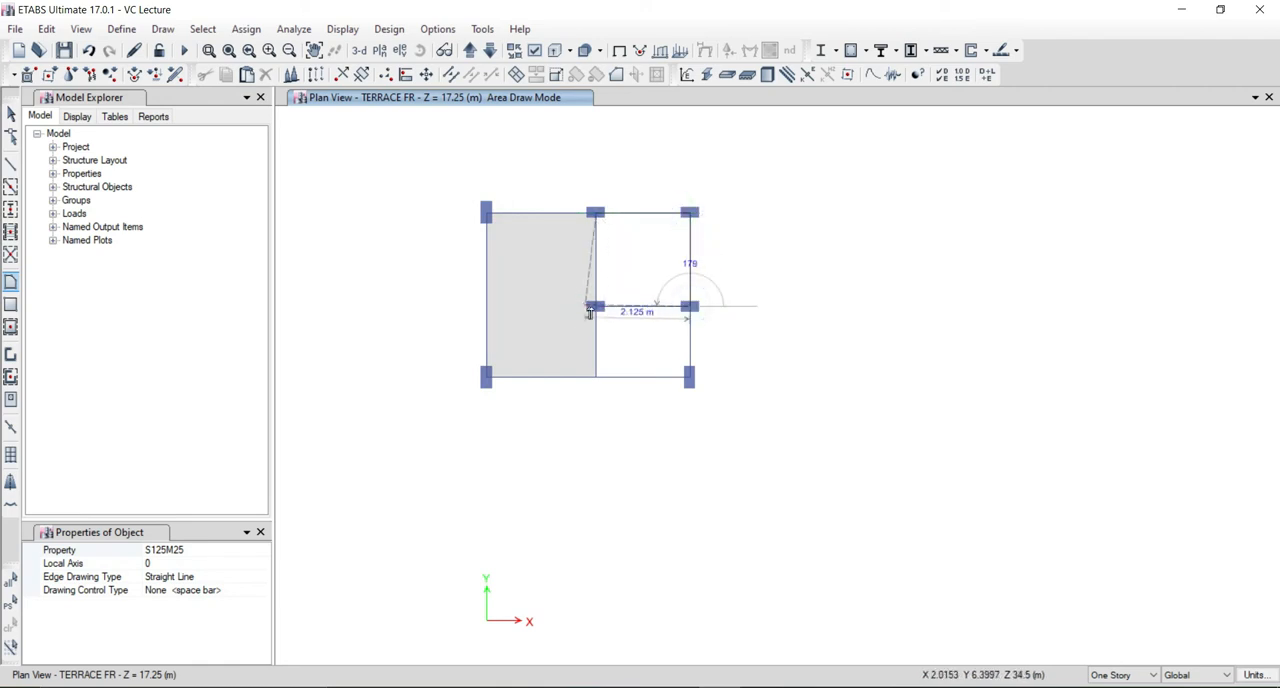
click(594, 307)
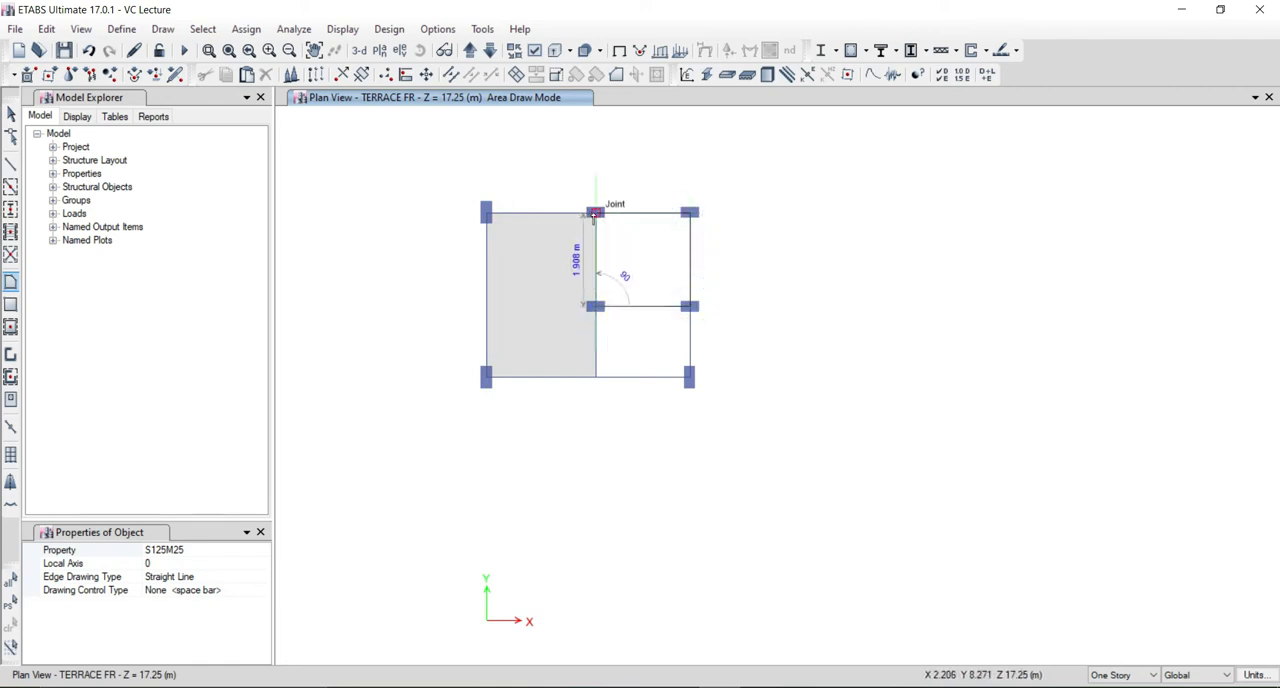
click(595, 212)
Draw an S125M25 slab over the remaining open bay on TERRACE FR, through its four corner joints, and end slab drawing.
click(595, 306)
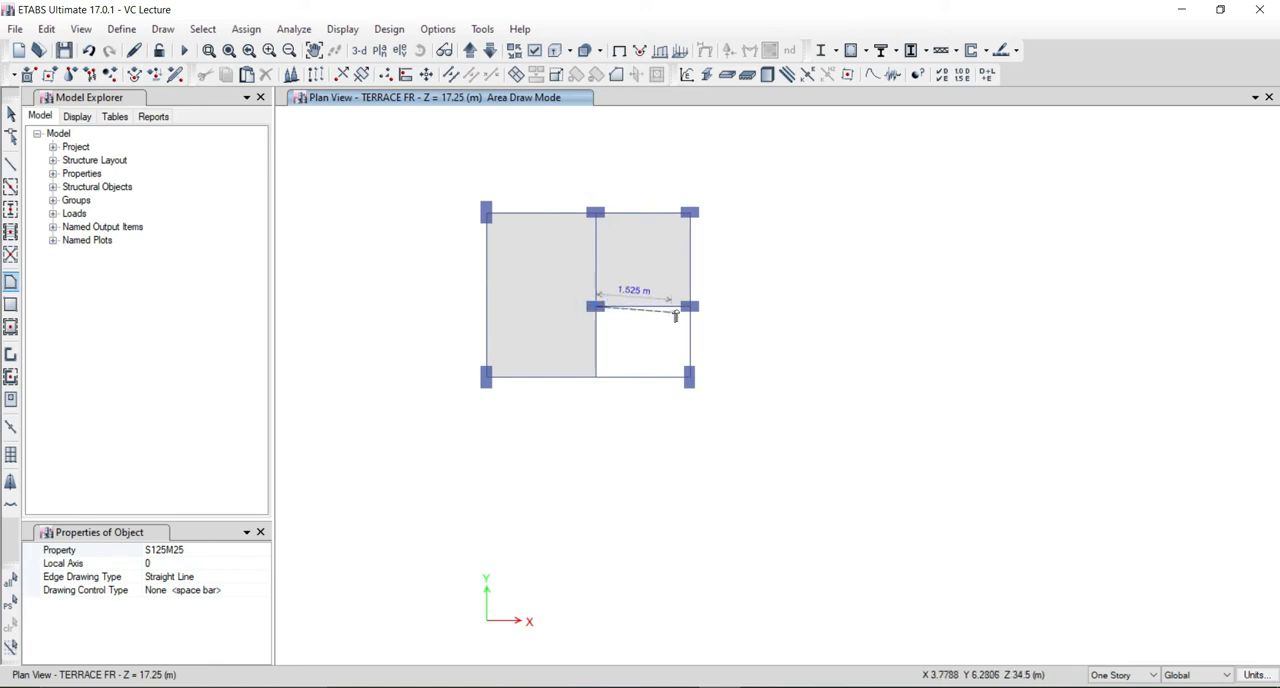
click(690, 306)
click(690, 377)
click(597, 378)
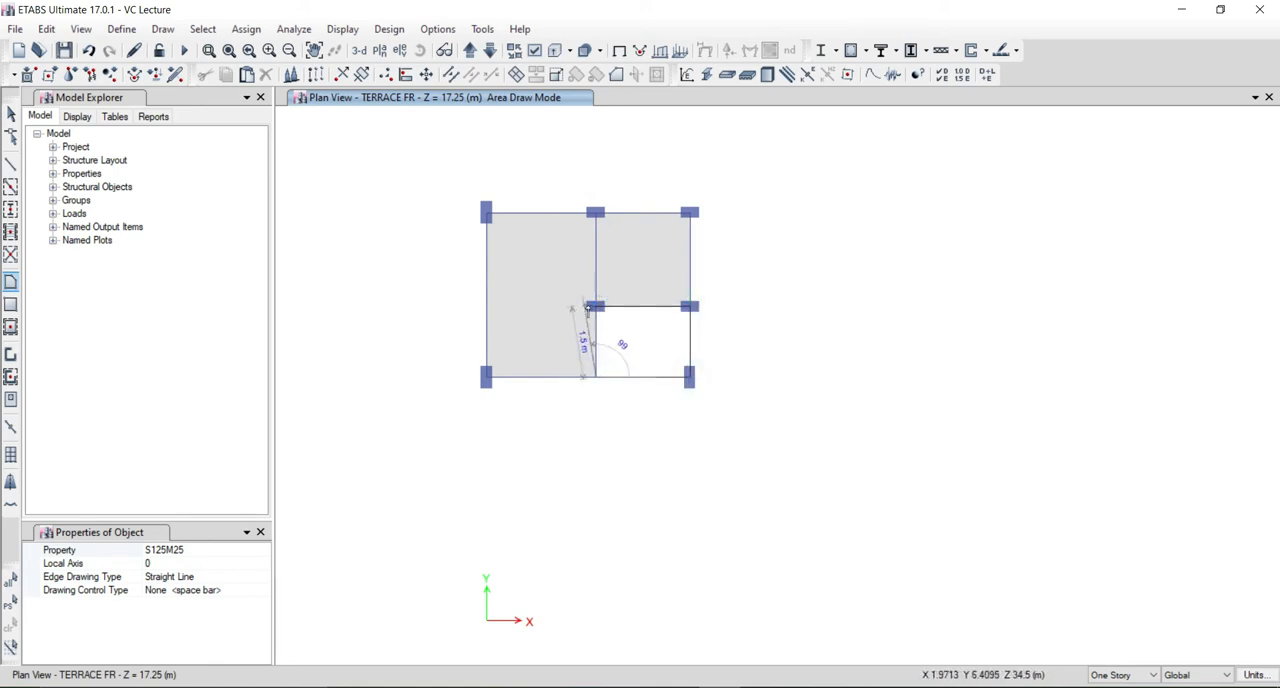
click(594, 307)
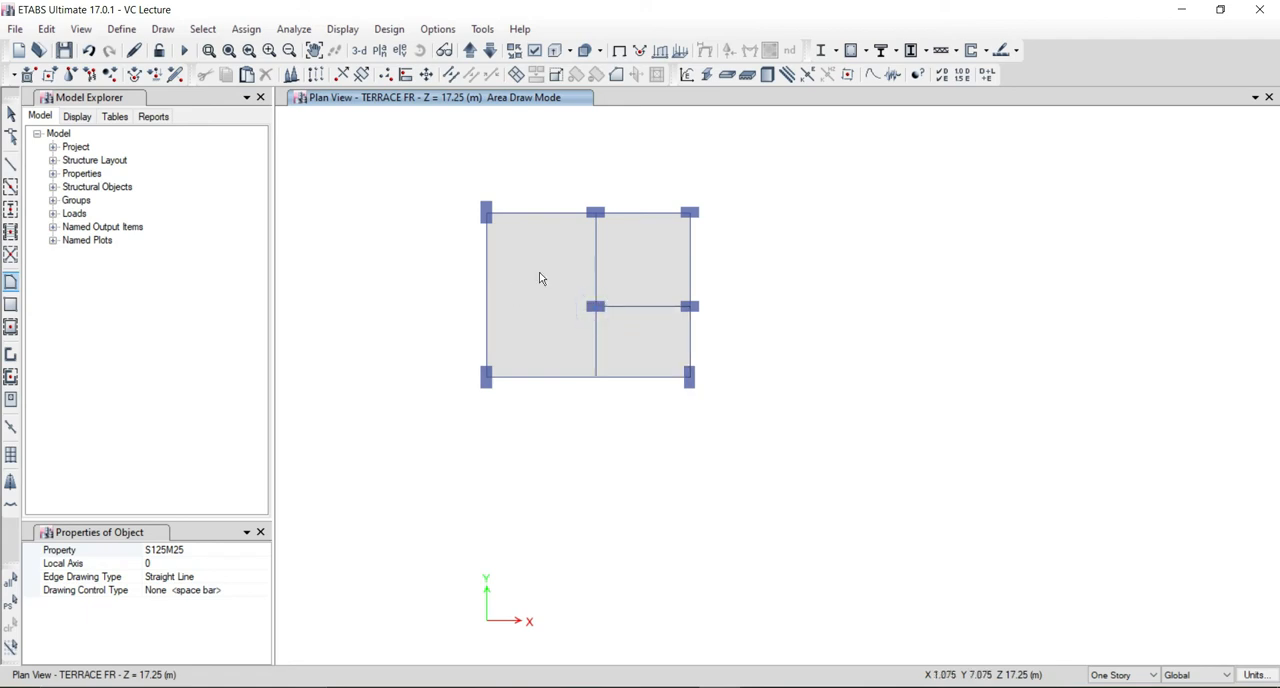
key(Escape)
Display the building in 3D and examine the new roof slabs on the terrace story.
click(615, 258)
click(616, 258)
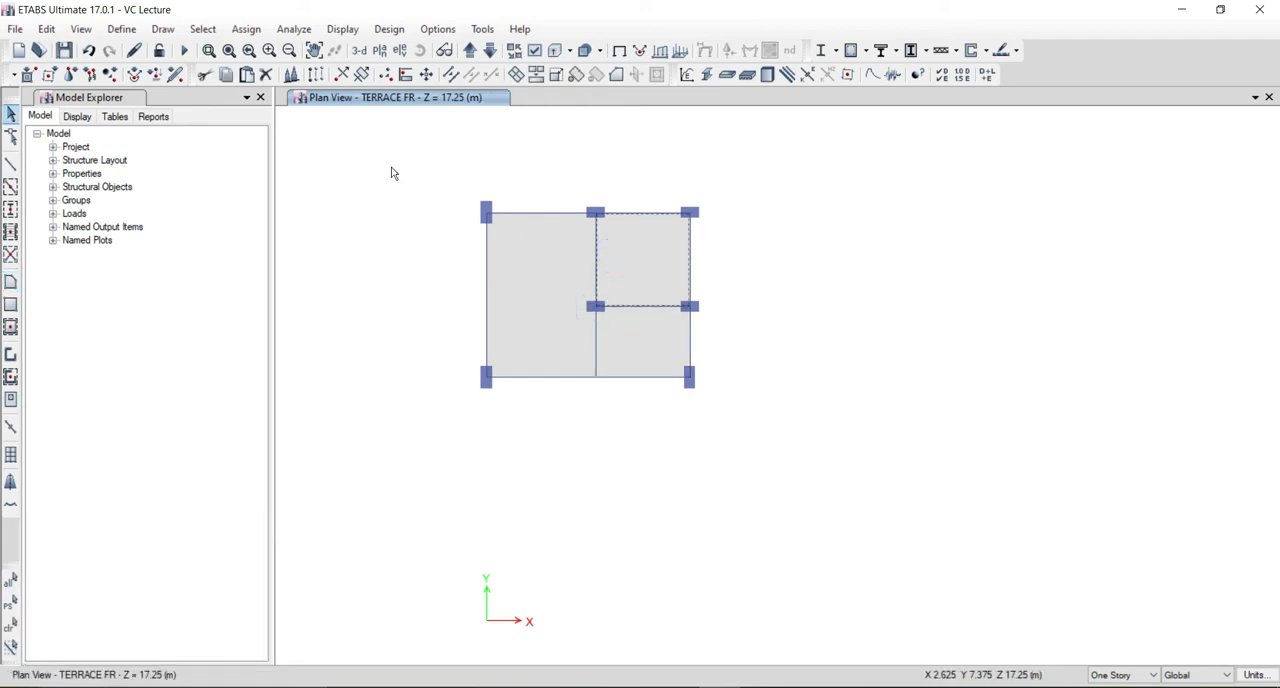
click(356, 54)
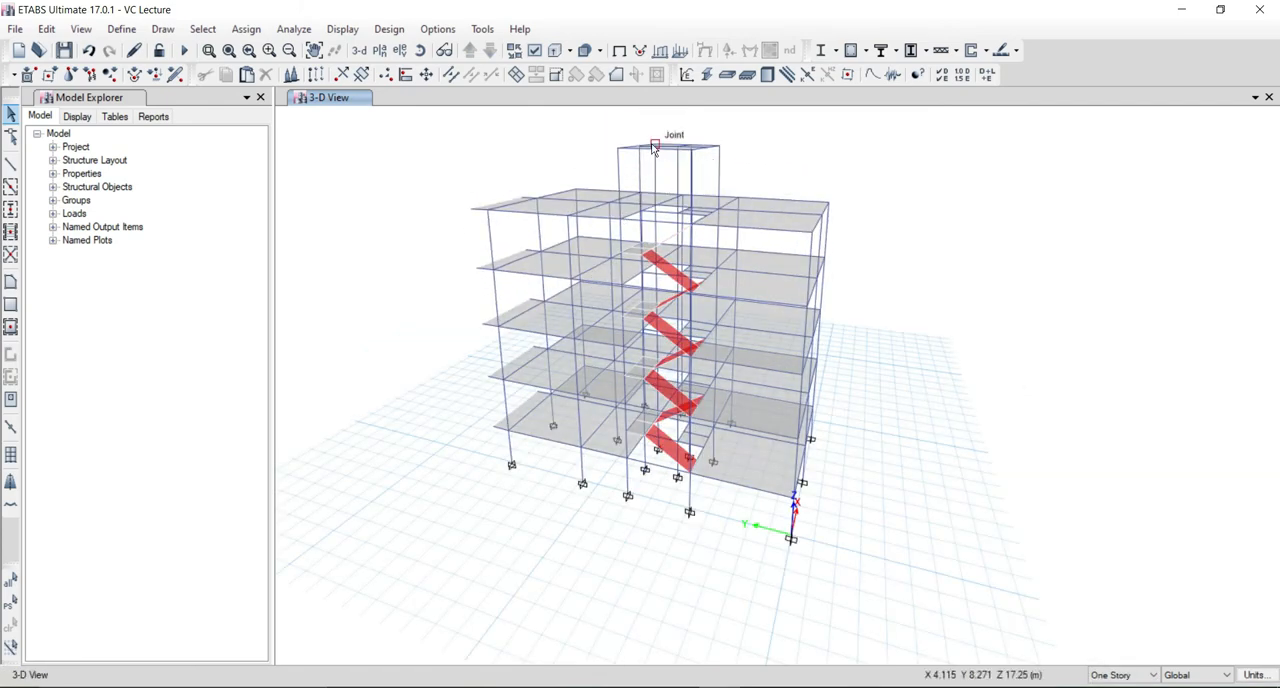
shift+middle_drag(377, 530, 356, 511)
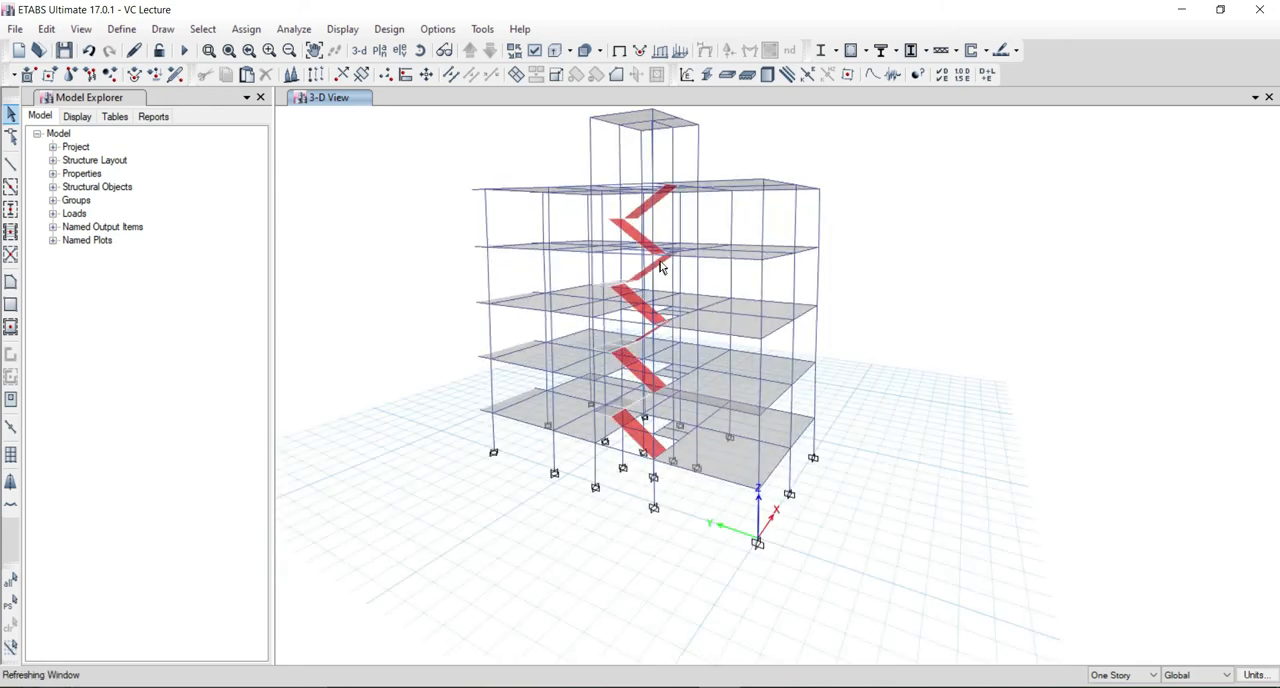
shift+middle_drag(524, 440, 551, 306)
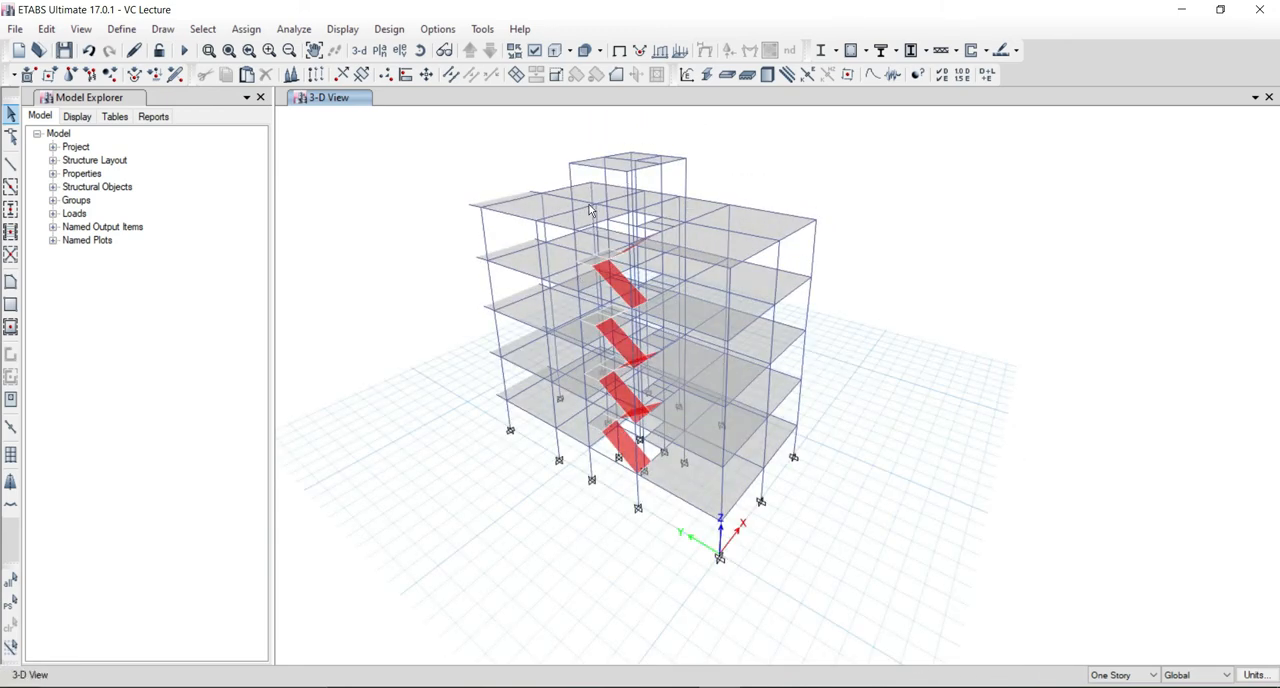
shift+middle_drag(474, 450, 499, 328)
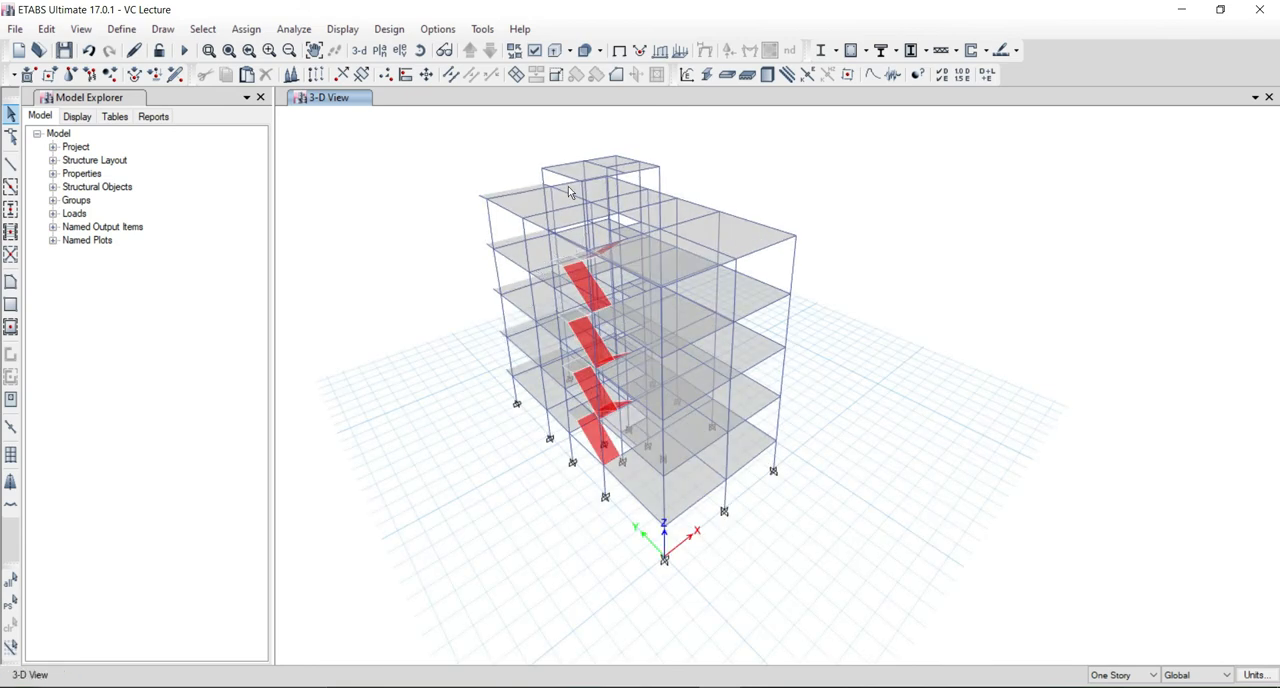
scroll(566, 156, up, 3)
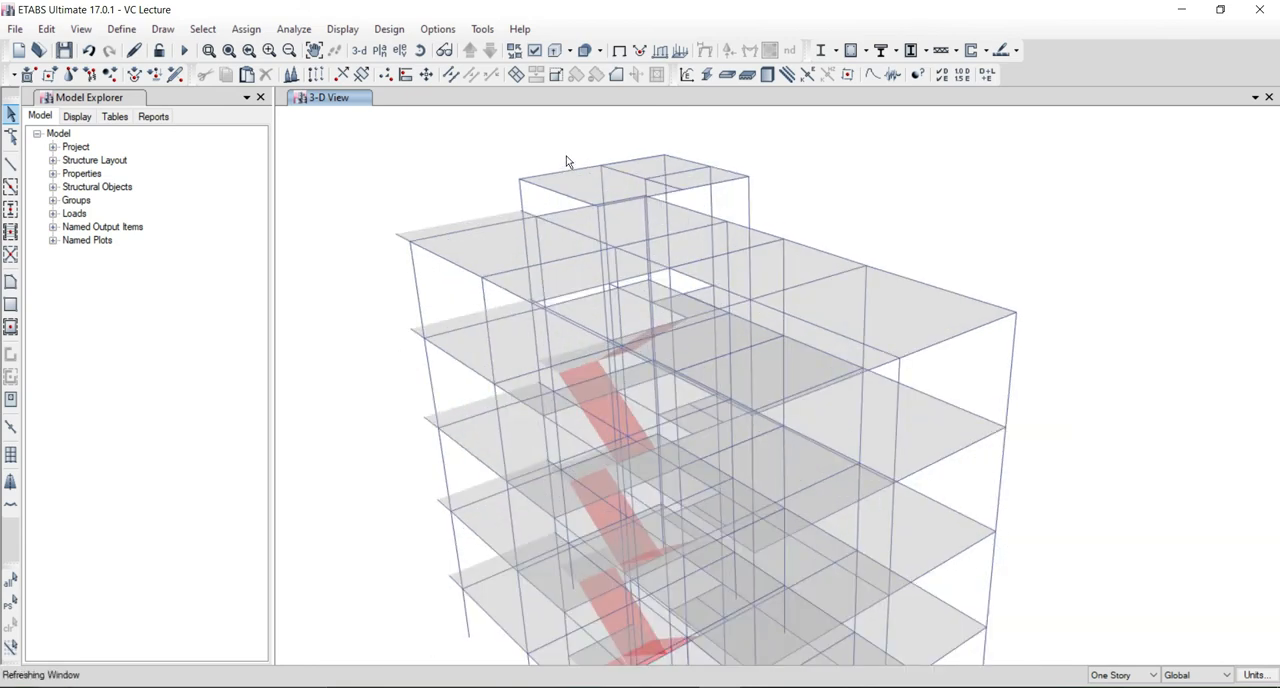
click(577, 186)
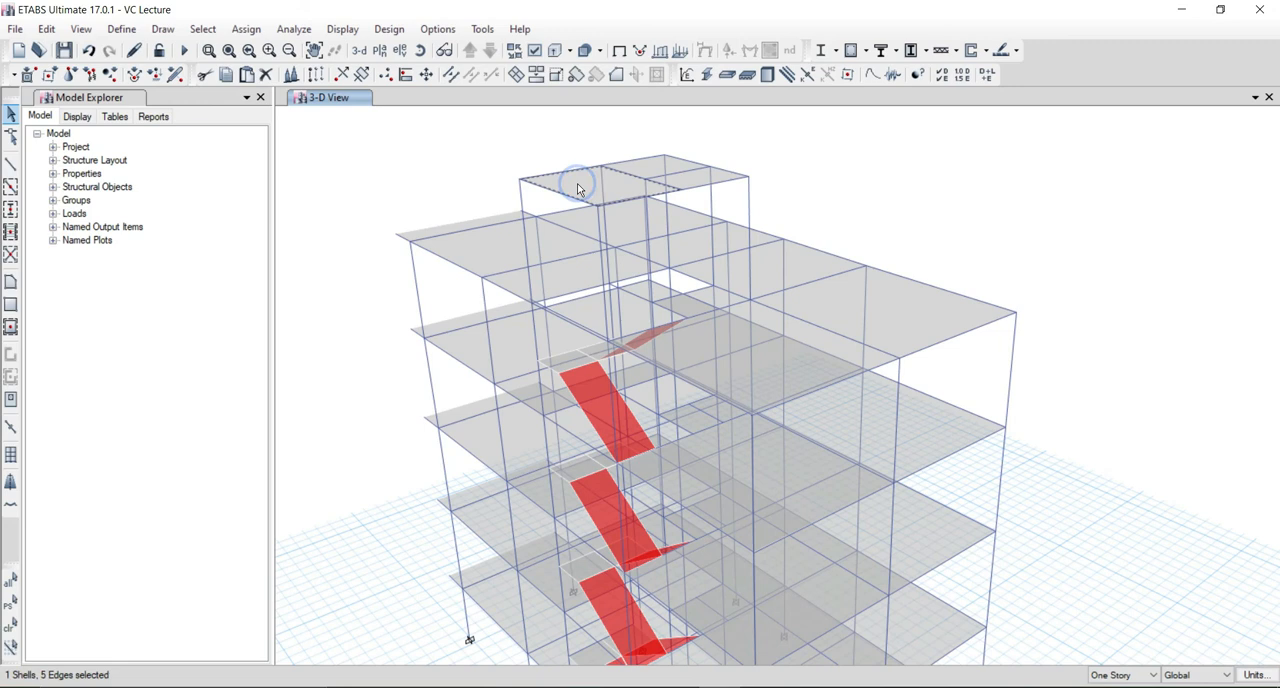
click(577, 186)
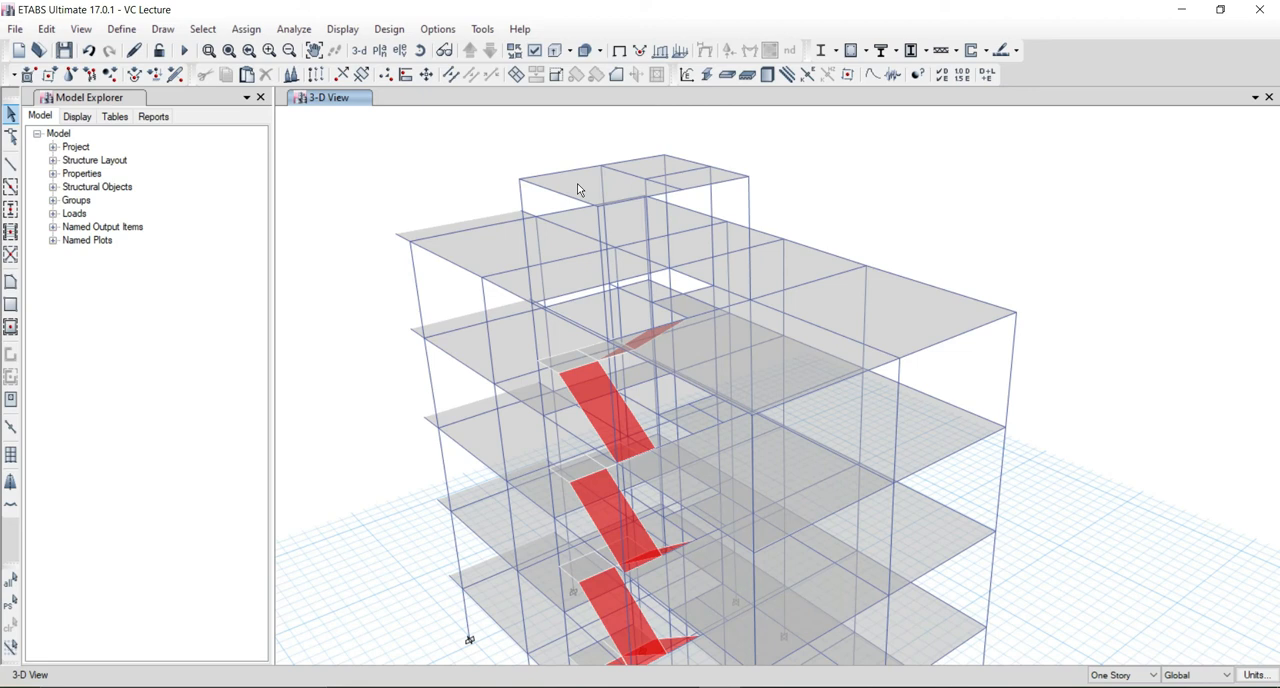
Assign a uniform Dead load of 20 kN/m² in the gravity direction to the stair-bay roof slab, replacing existing loads.
click(578, 190)
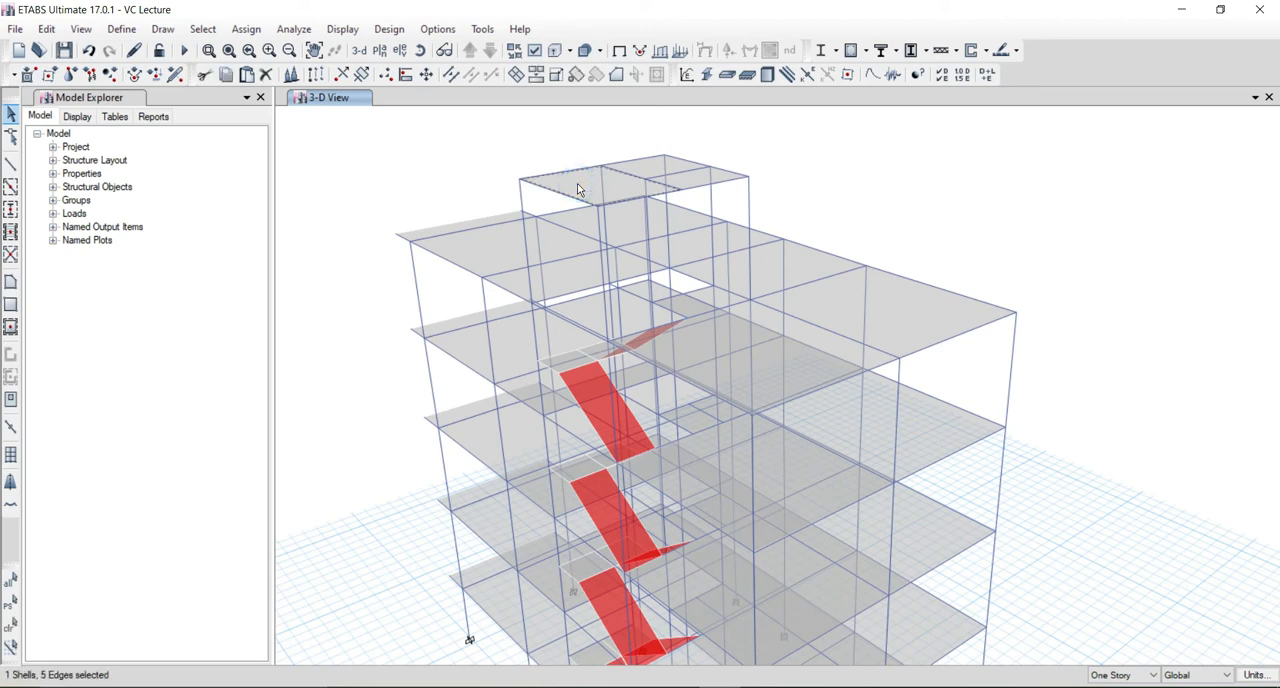
click(246, 29)
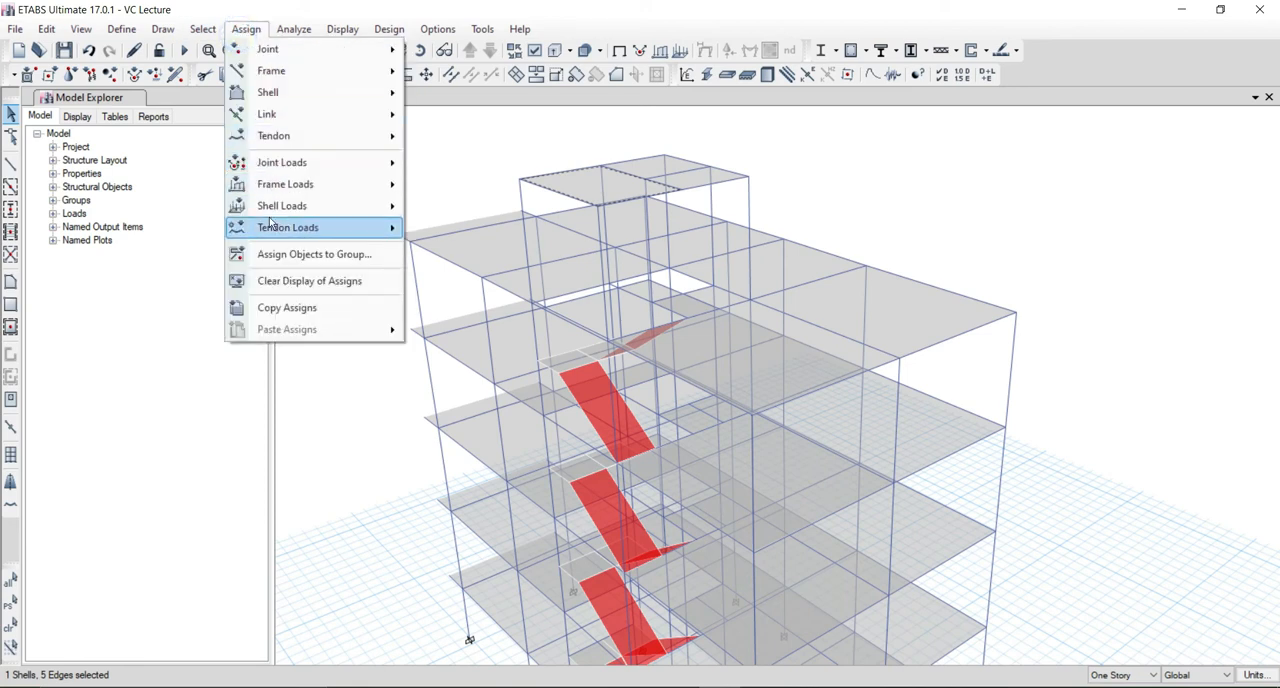
mouse_move(274, 206)
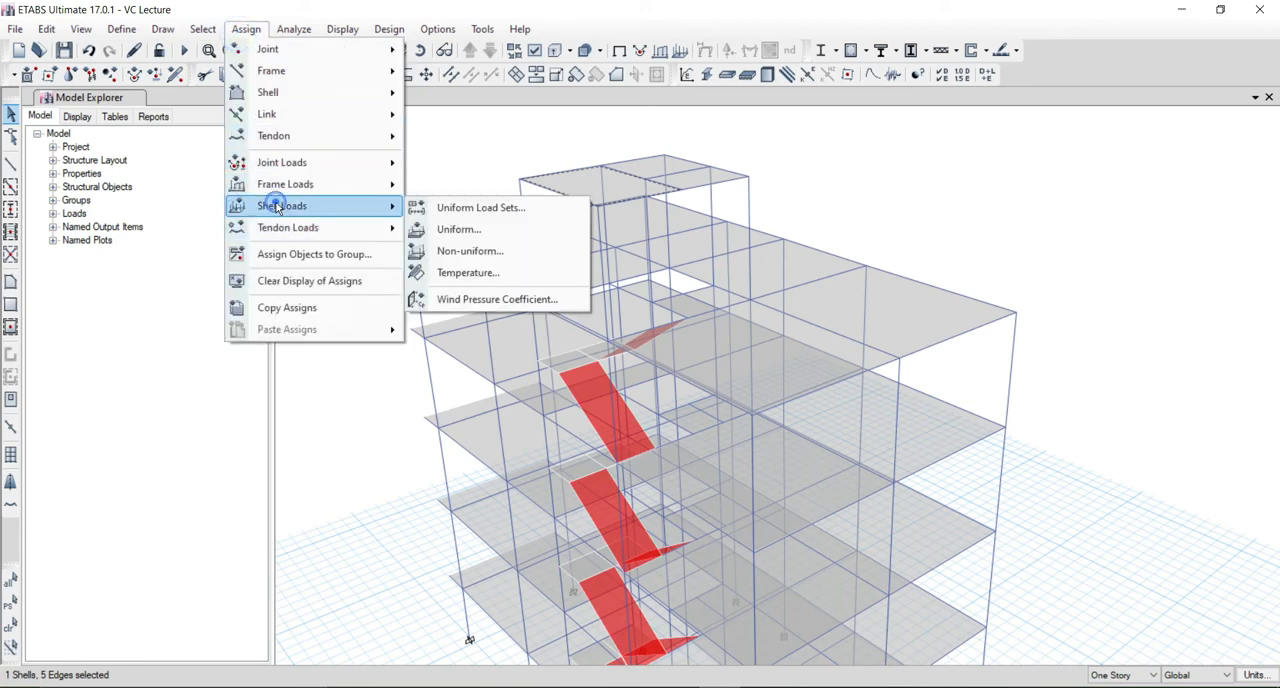
click(448, 233)
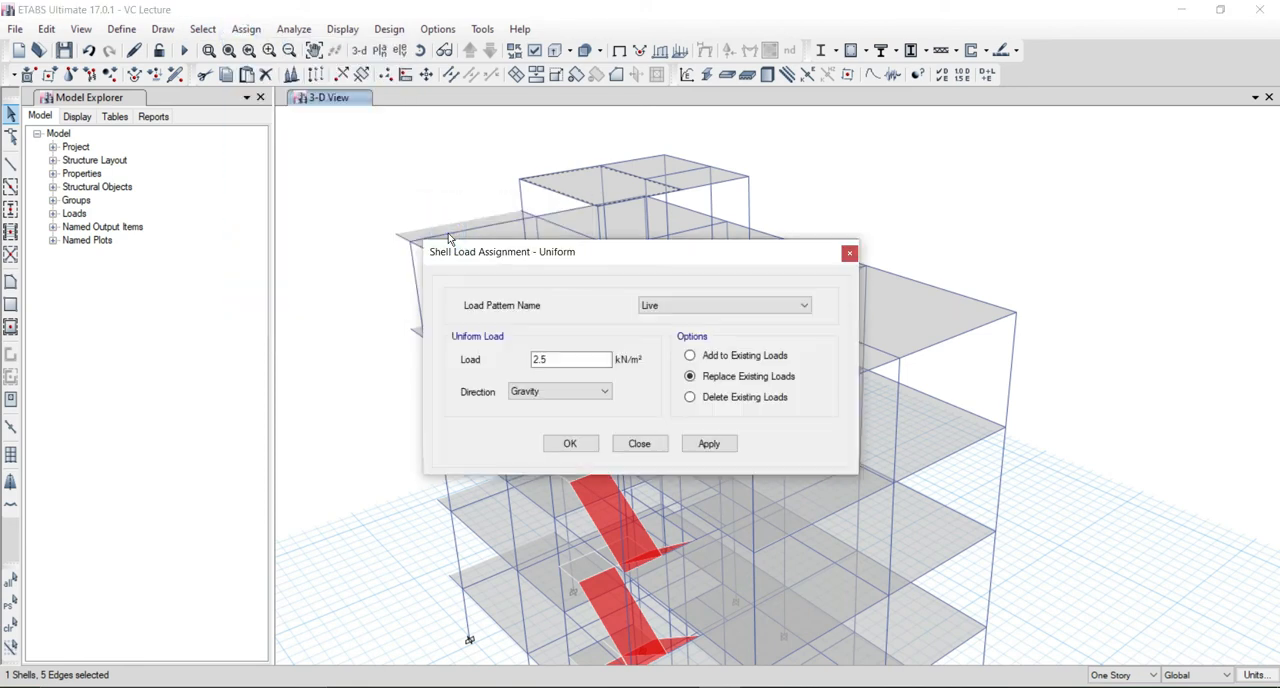
click(648, 305)
click(650, 320)
double_click(565, 360)
text(1)
drag(597, 250, 197, 241)
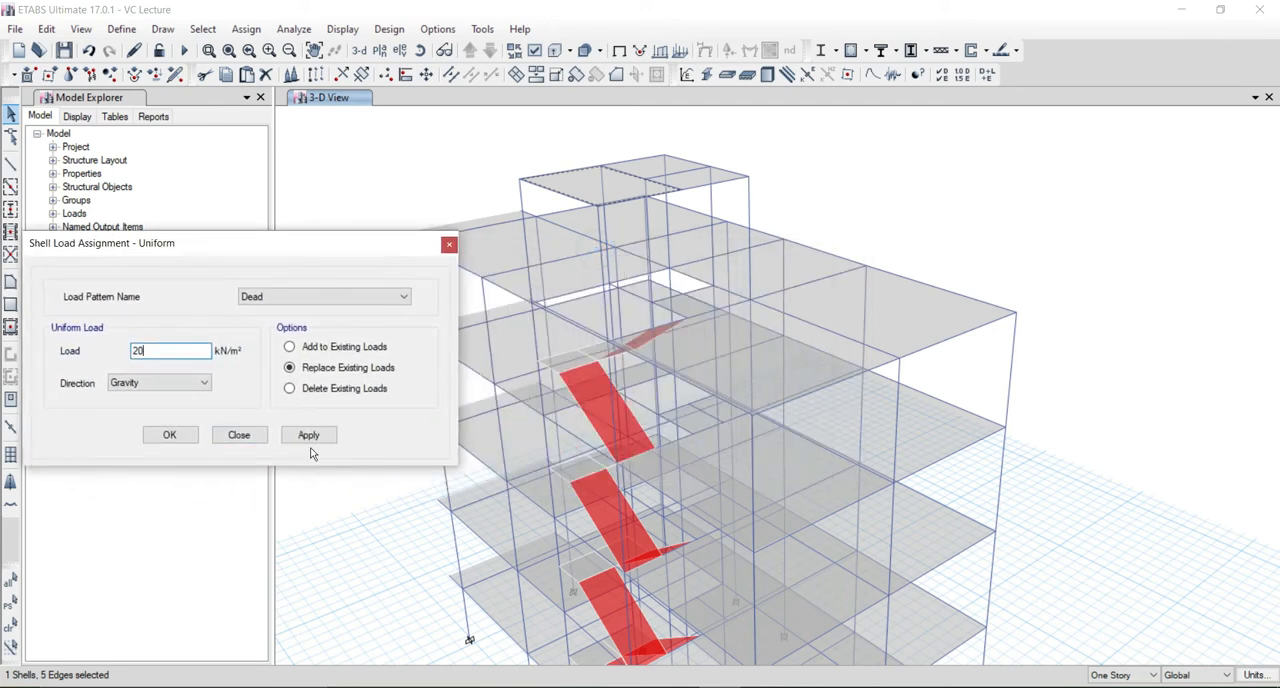
click(318, 441)
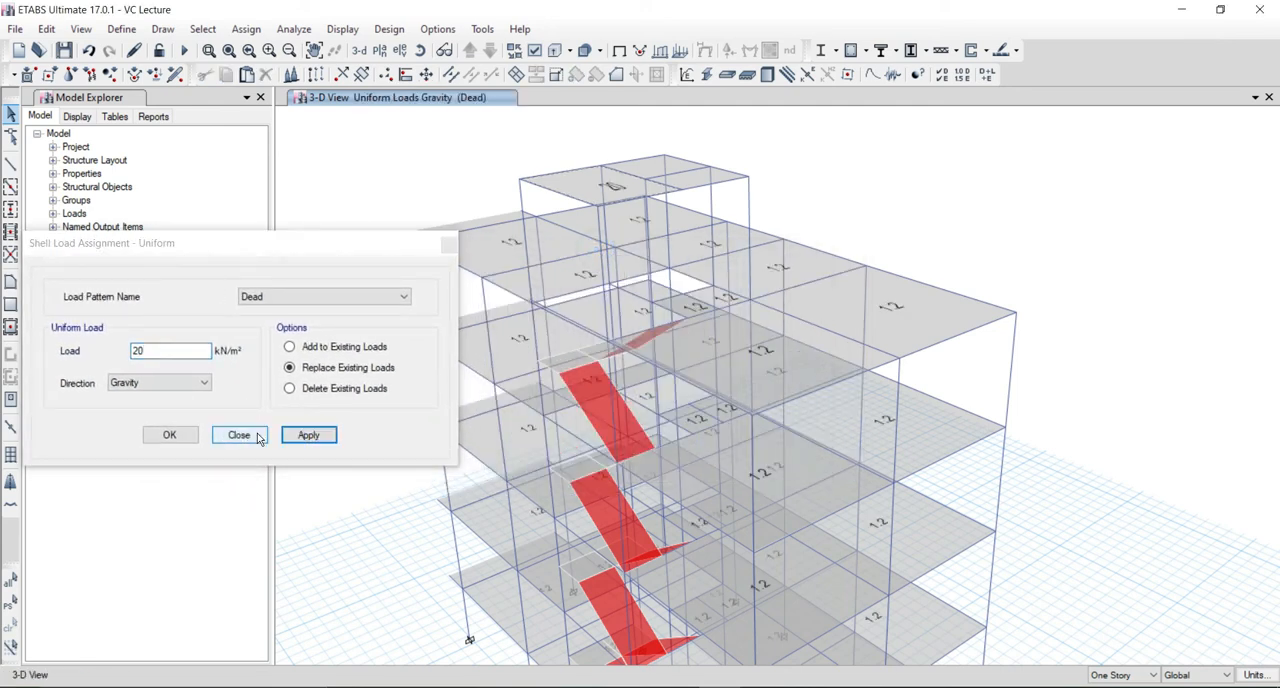
click(250, 434)
click(645, 168)
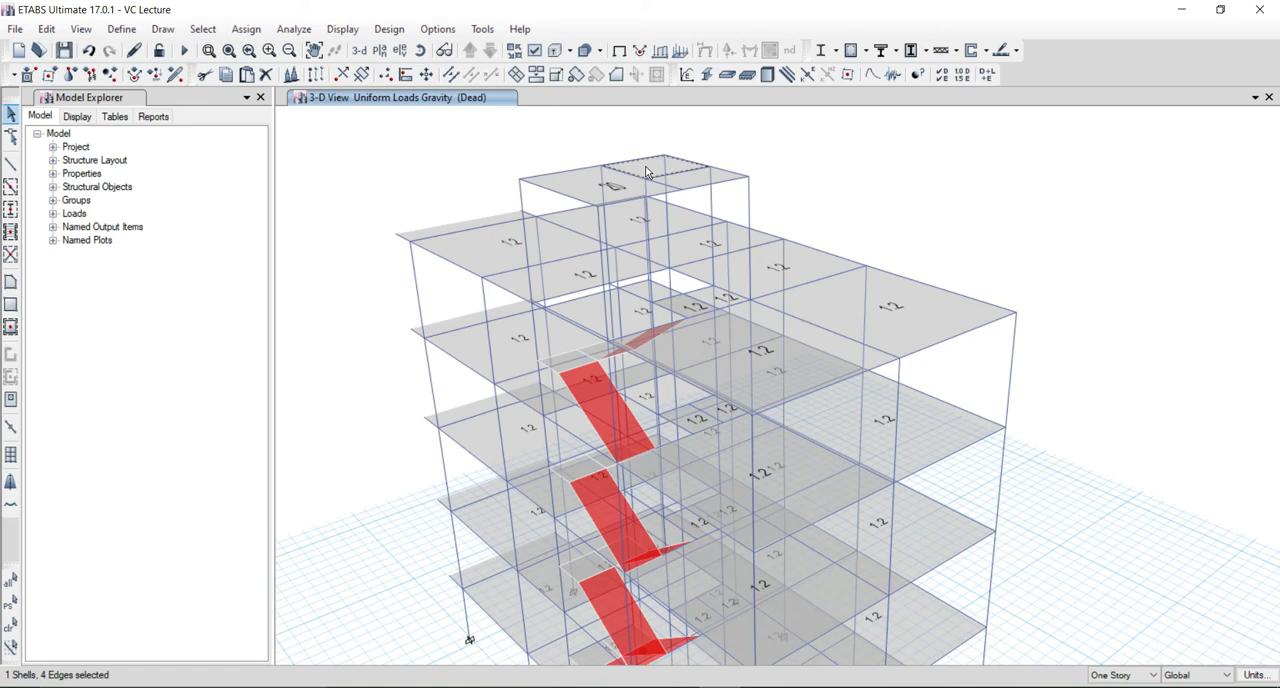
click(646, 170)
click(607, 178)
click(615, 180)
click(636, 172)
click(636, 172)
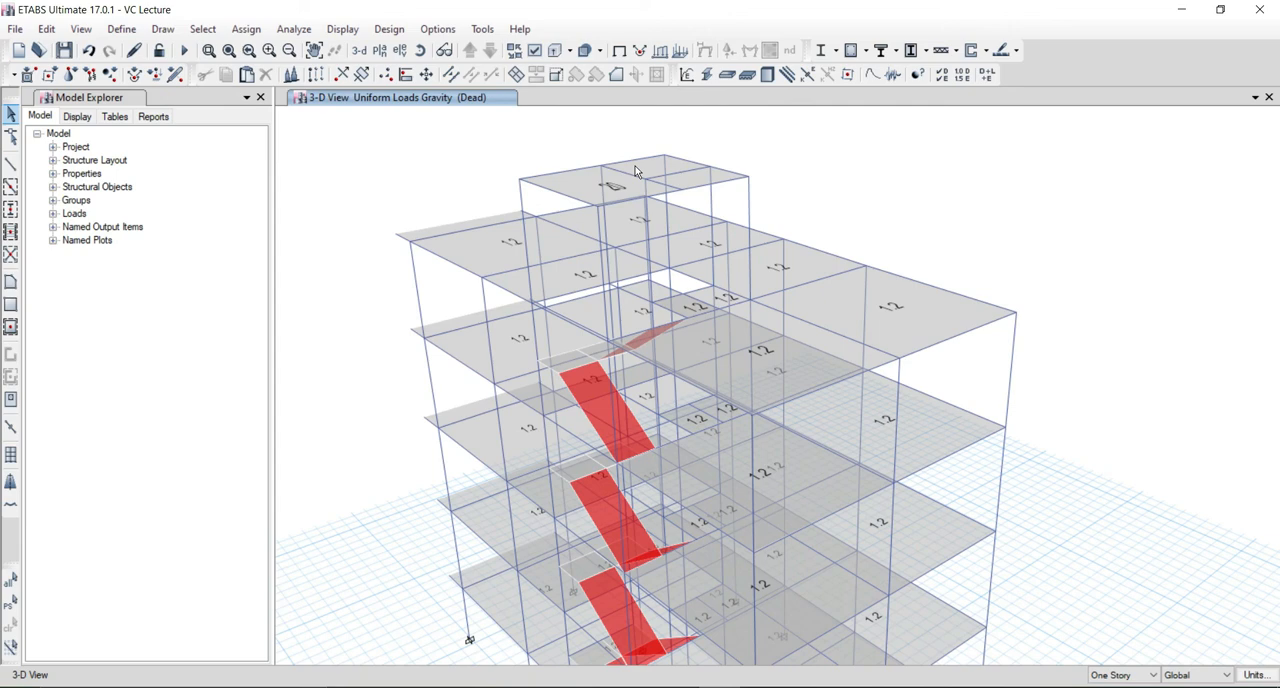
Examine the staircase flights, the roof slabs and the displayed Dead slab loads across all stories in the 3D view.
middle_drag(616, 242, 617, 216)
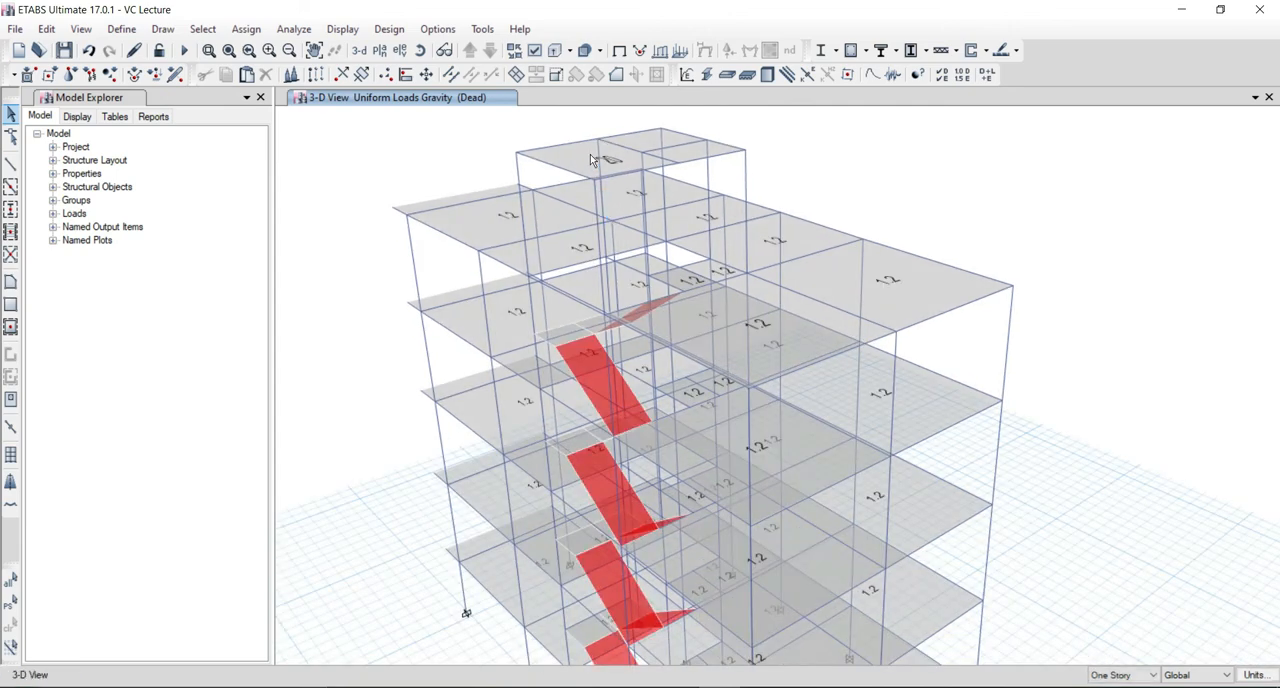
middle_drag(536, 437, 486, 337)
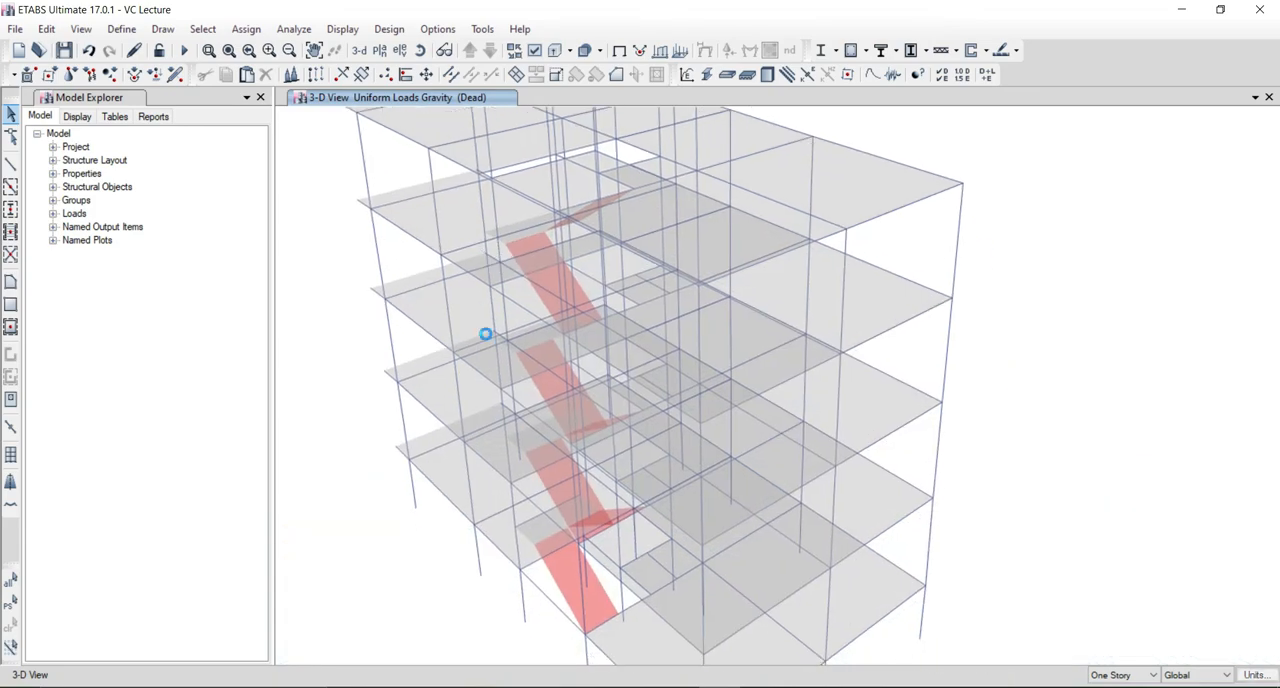
shift+middle_drag(486, 397, 480, 487)
shift+middle_drag(492, 398, 701, 242)
shift+middle_drag(683, 190, 626, 200)
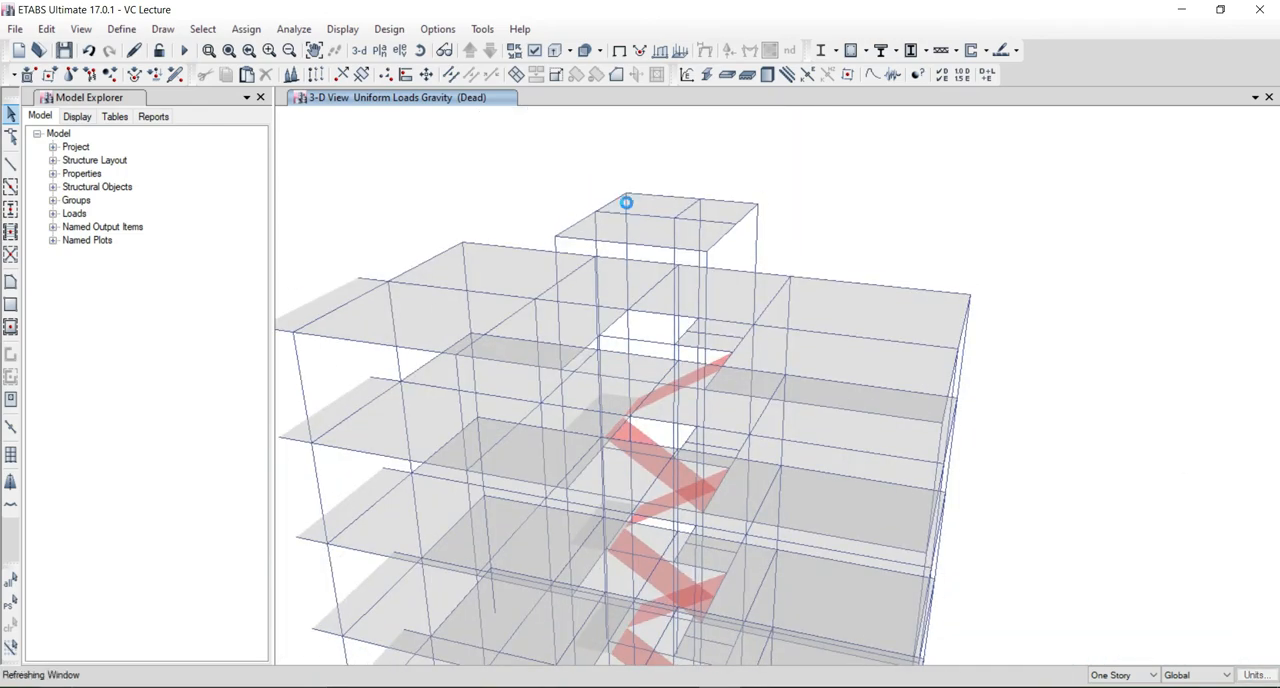
middle_drag(560, 542, 520, 368)
shift+middle_drag(466, 500, 647, 460)
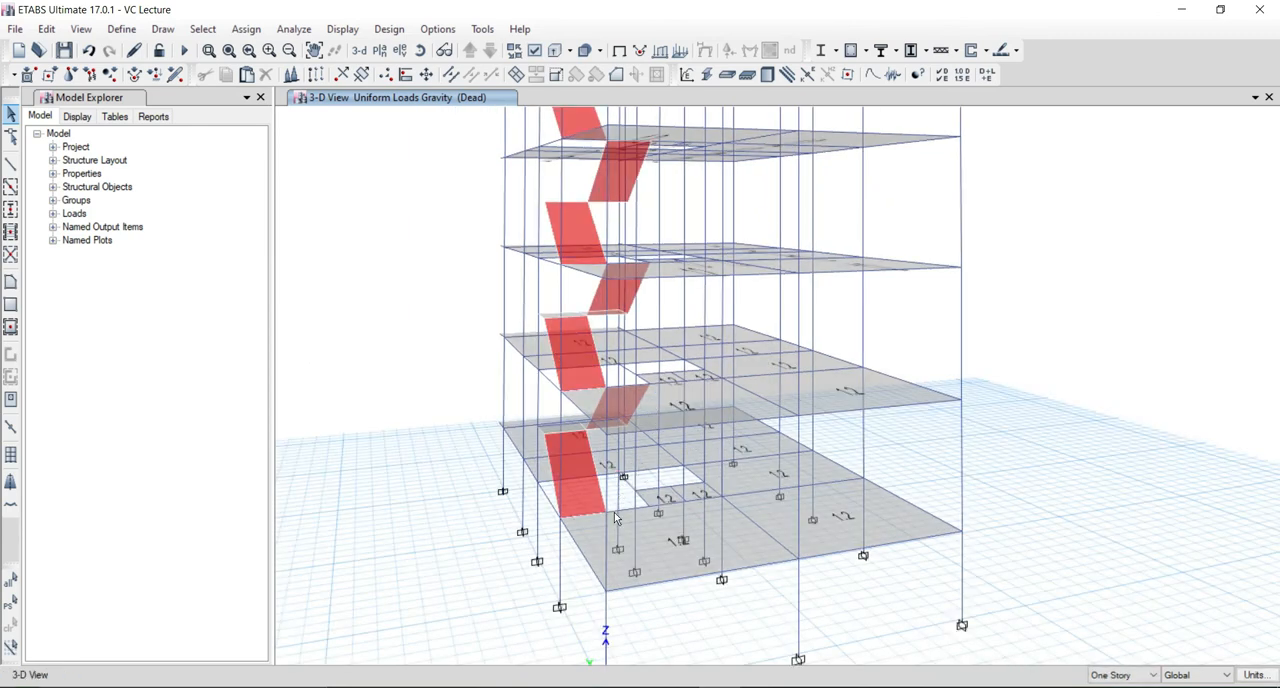
shift+middle_drag(444, 532, 492, 542)
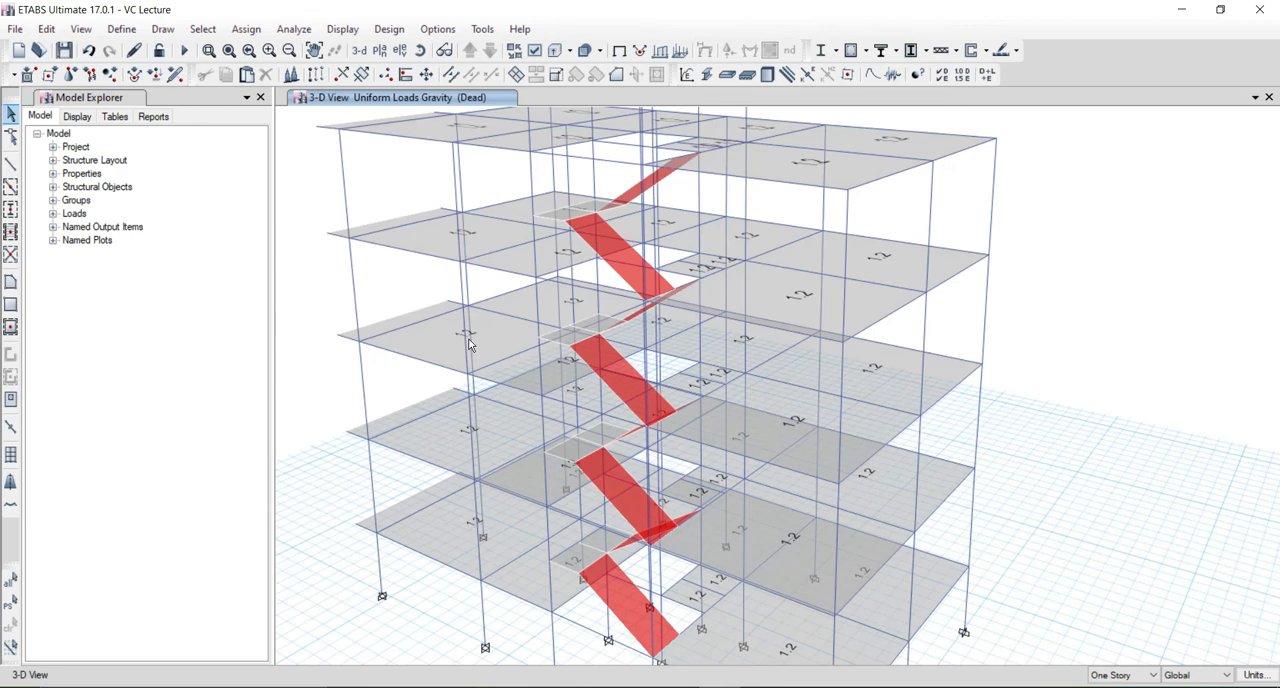